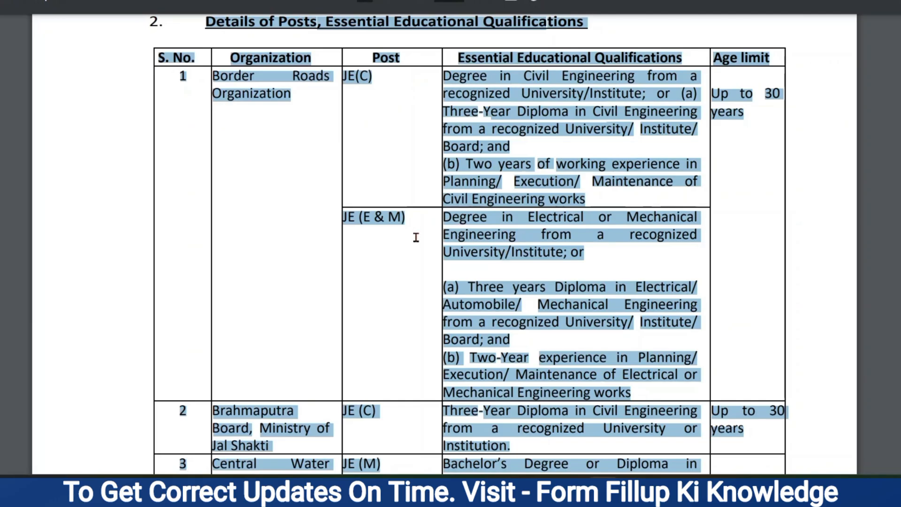
# - Scroll the JE notice down to the Vacancies table and highlight the Border Roads to Central Water Commission rows
pyautogui.scroll(-20, 416, 238)
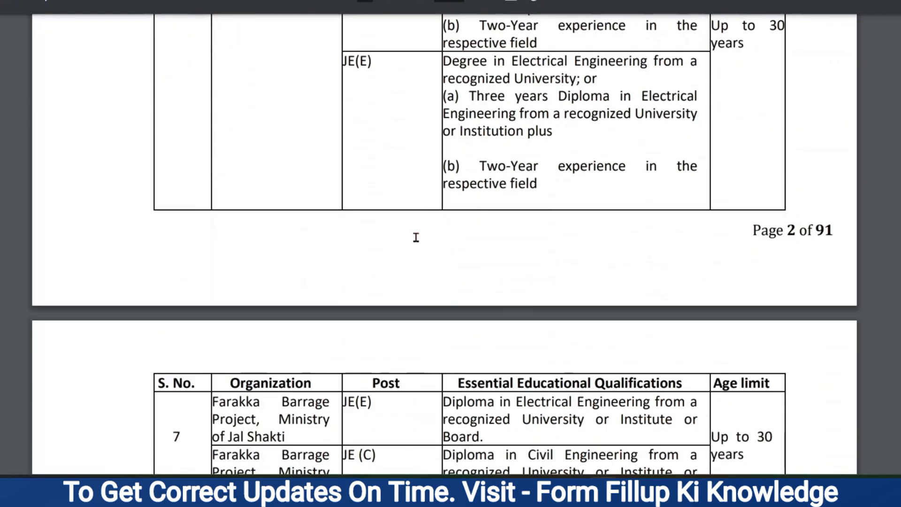
pyautogui.scroll(-20, 415, 238)
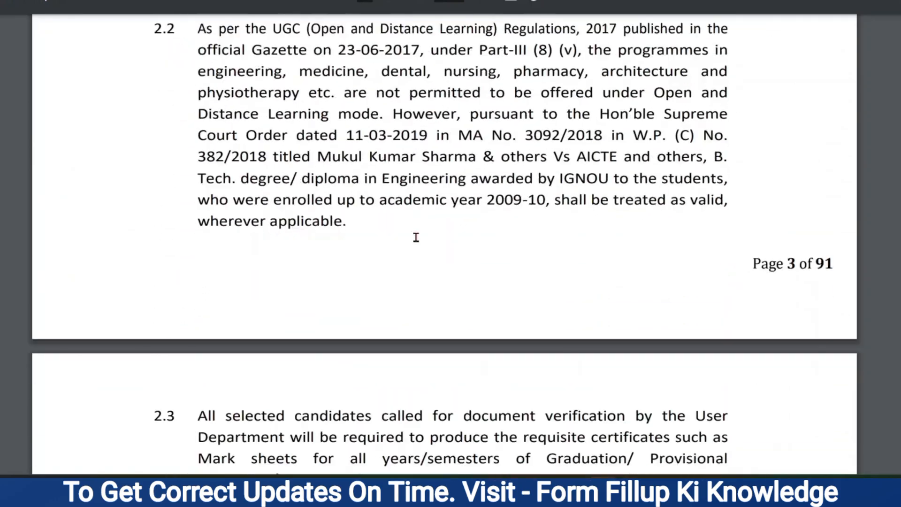
pyautogui.scroll(-8, 415, 238)
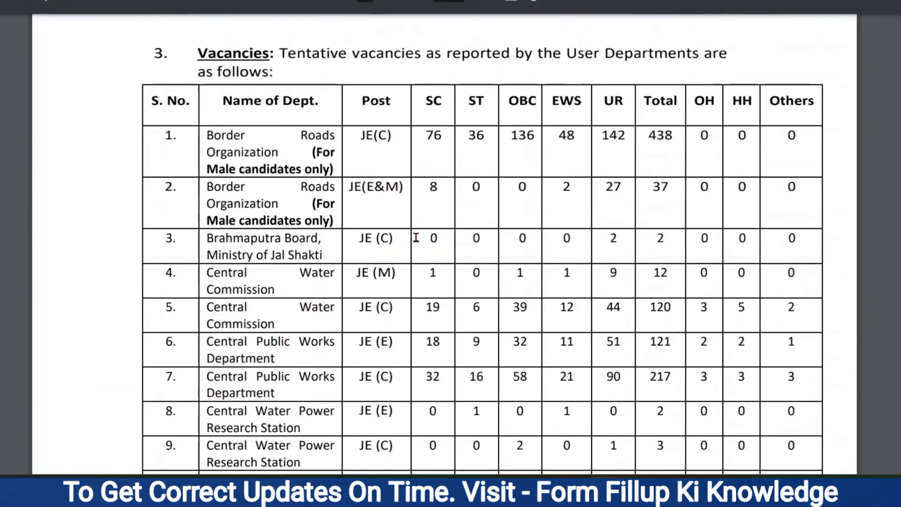
pyautogui.scroll(-1, 415, 238)
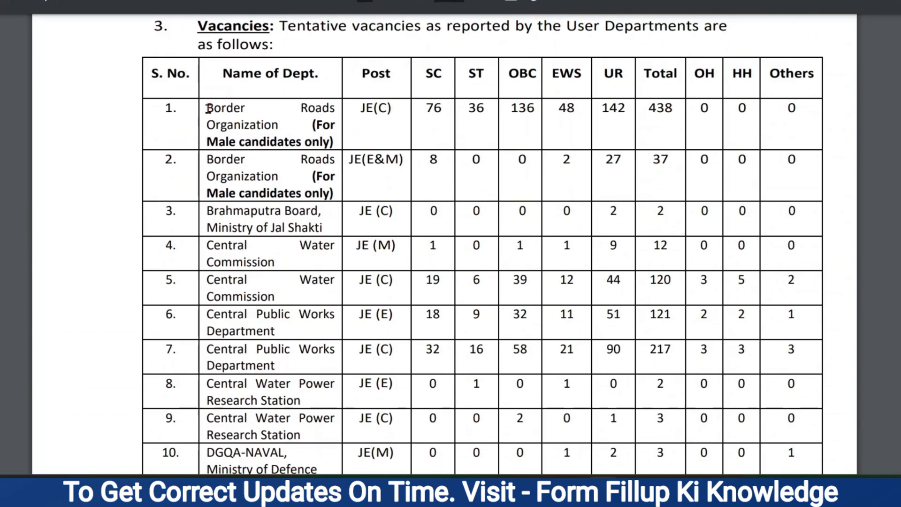
pyautogui.moveTo(208, 108); pyautogui.dragTo(840, 434)
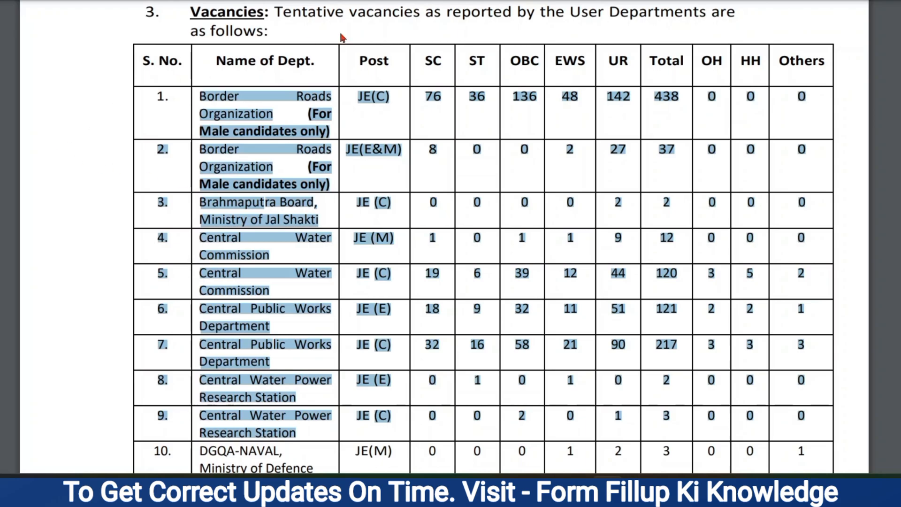
# - In a new tab, search Google for ssc.gov.in and open the Staff Selection Commission homepage
pyautogui.hotkey('ctrl', 't')
pyautogui.click(353, 233)
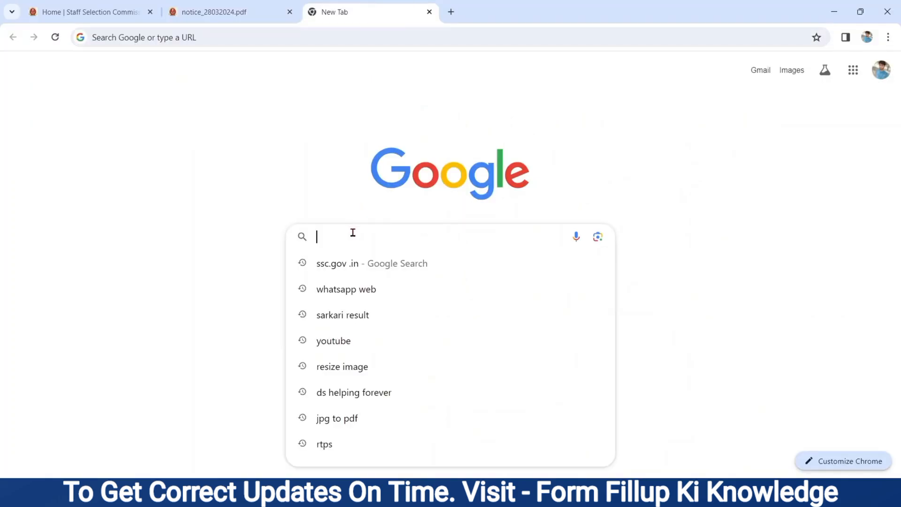
pyautogui.write('ssc.gov .in')
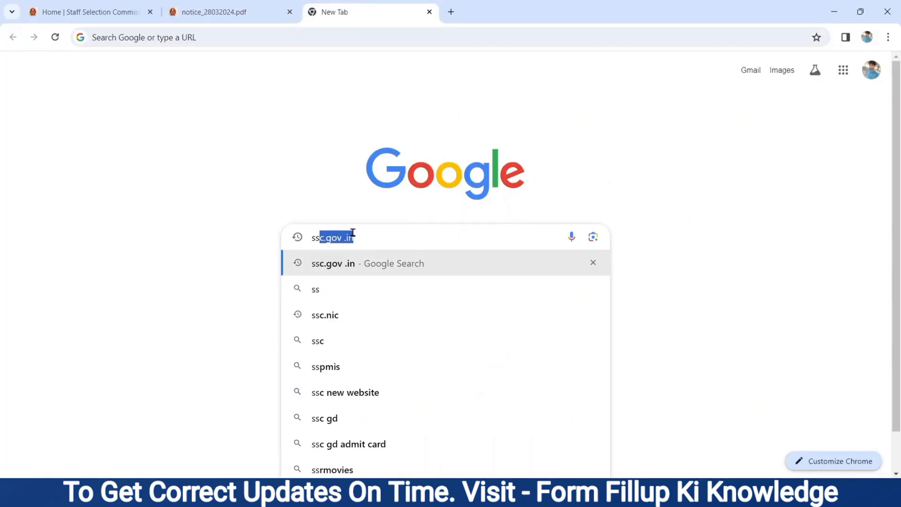
pyautogui.click(329, 269)
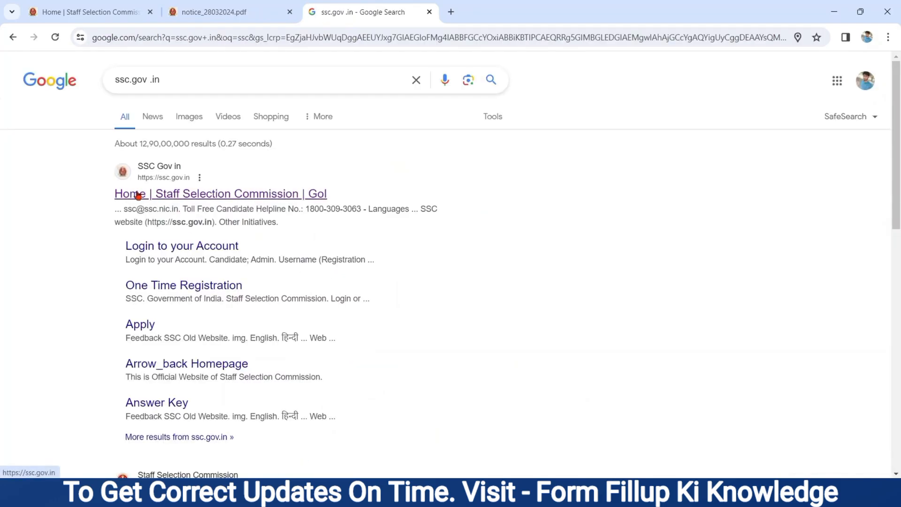
pyautogui.click(133, 194)
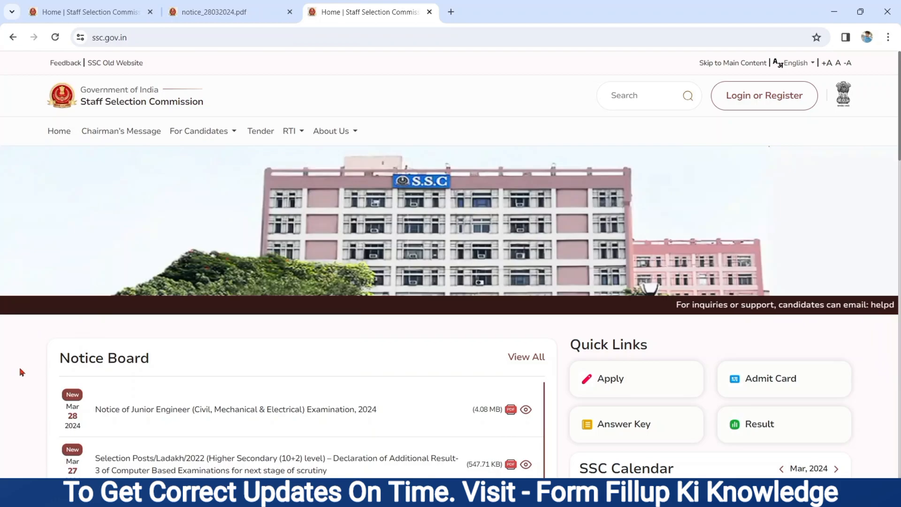
pyautogui.scroll(-5, 20, 372)
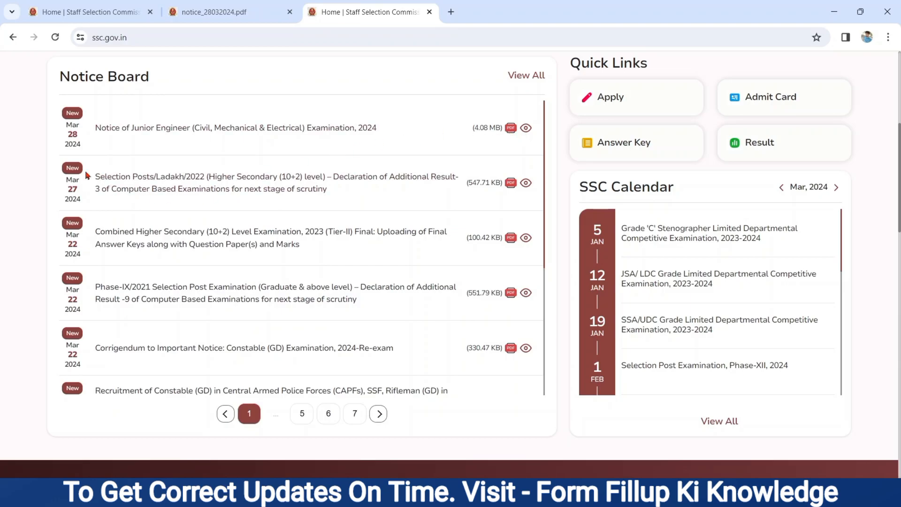
pyautogui.scroll(6, 87, 176)
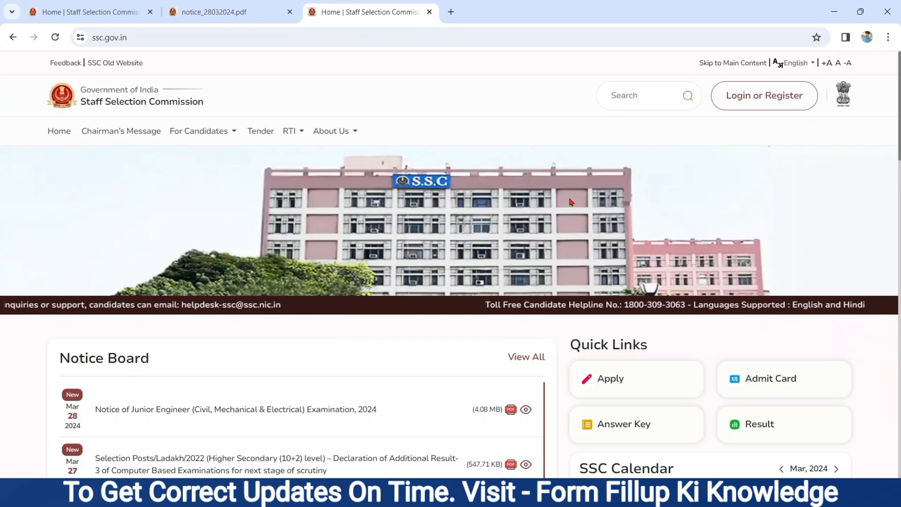
# - Point out the candidate login's Registration Number, Password and Captcha fields, then choose Register Now
pyautogui.click(758, 103)
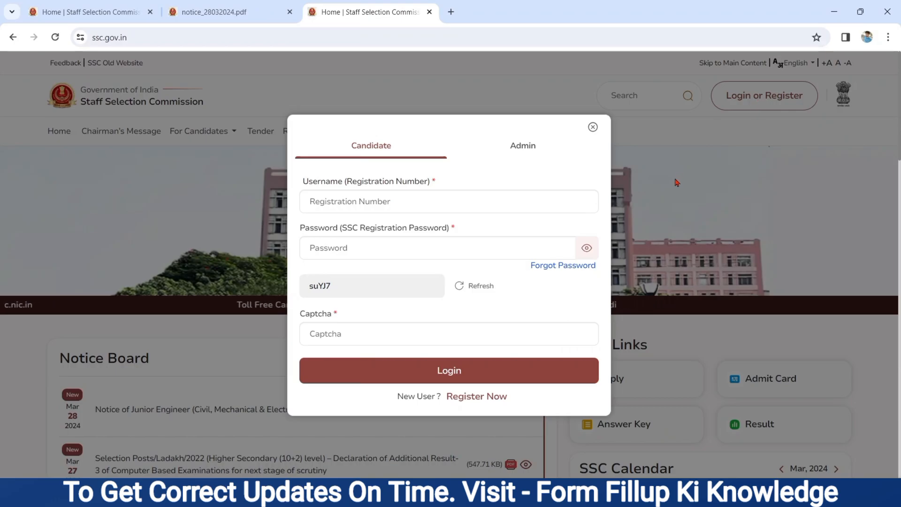
pyautogui.click(335, 199)
pyautogui.click(331, 242)
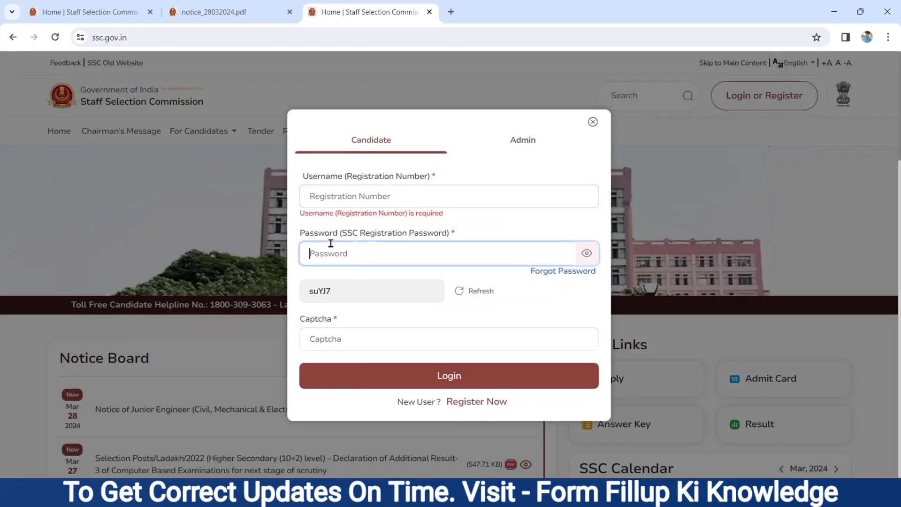
pyautogui.click(343, 332)
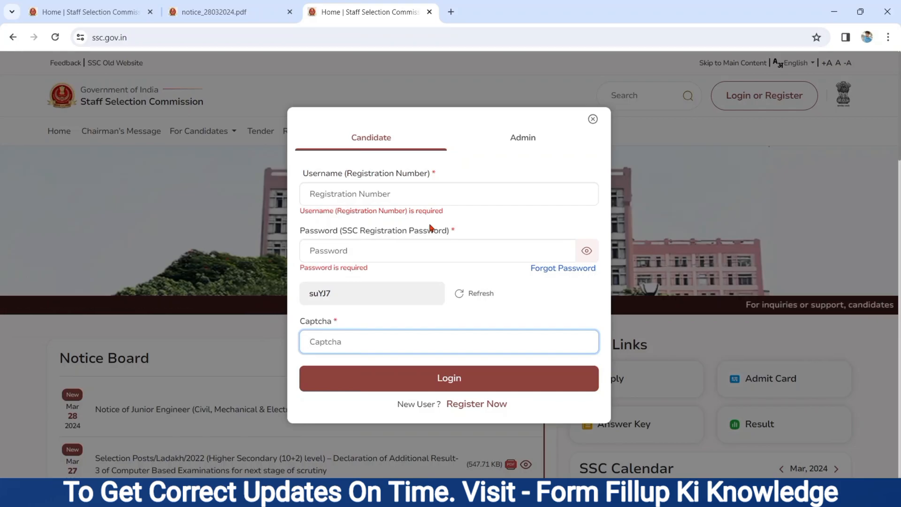
pyautogui.click(386, 196)
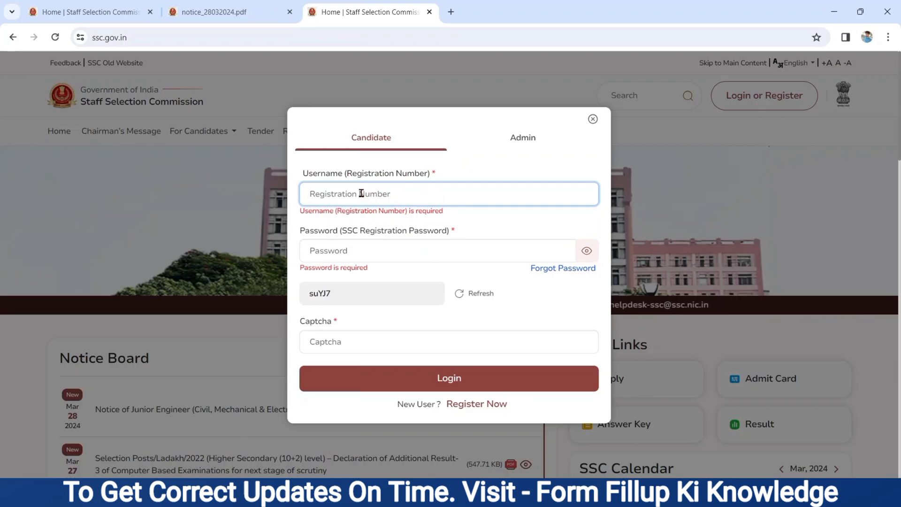
pyautogui.click(351, 257)
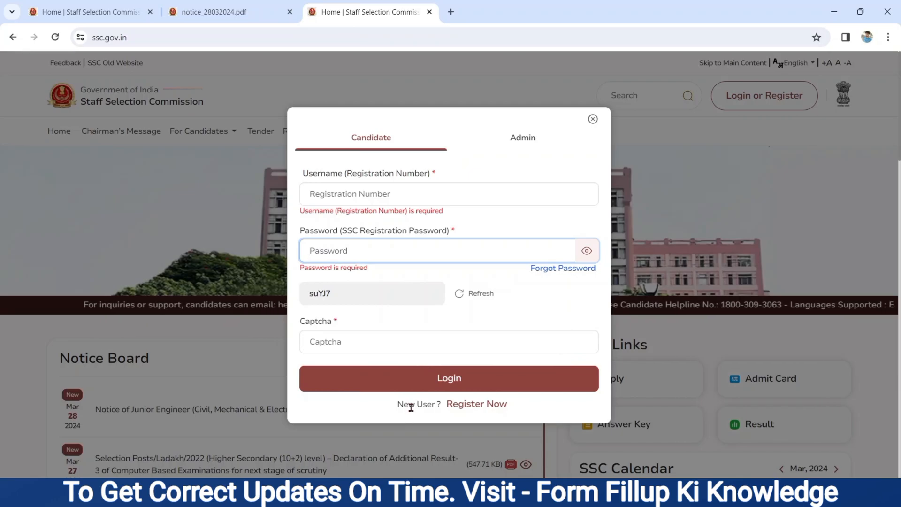
pyautogui.click(468, 405)
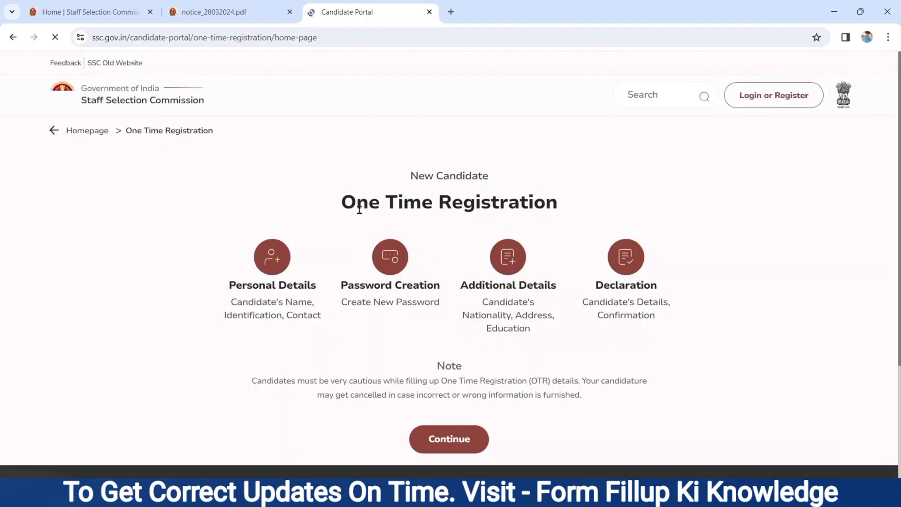
# - Highlight the One Time Registration heading and continue to the Personal Details form
pyautogui.moveTo(340, 200); pyautogui.dragTo(548, 197)
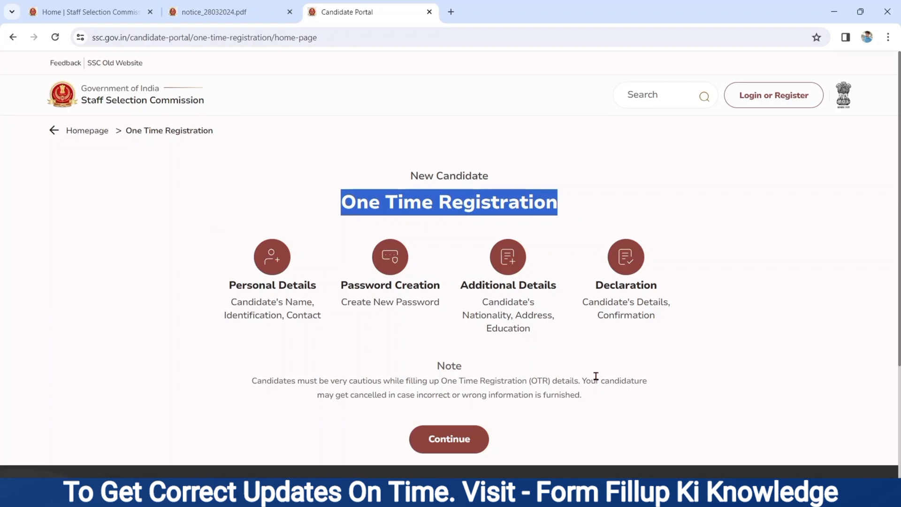
pyautogui.click(448, 440)
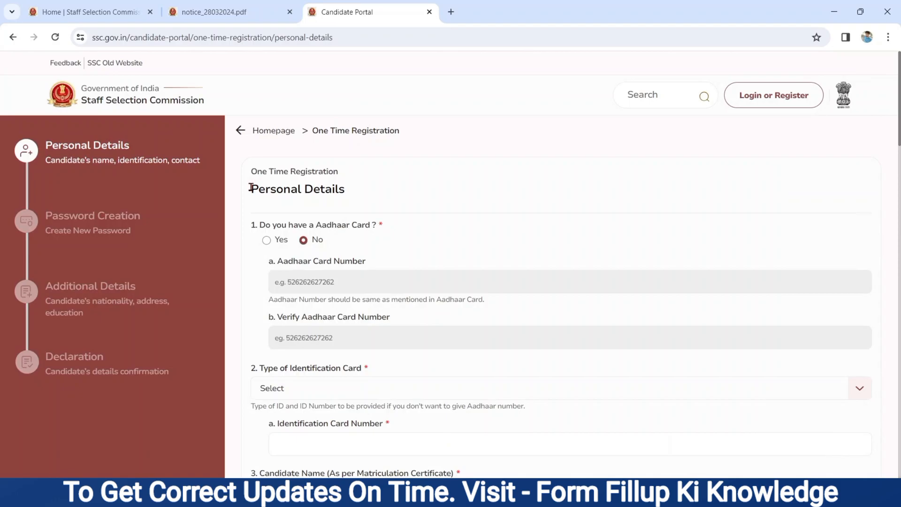
# - Answer Yes to the Aadhaar Card question and point out both Aadhaar number fields
pyautogui.moveTo(259, 188); pyautogui.dragTo(352, 191)
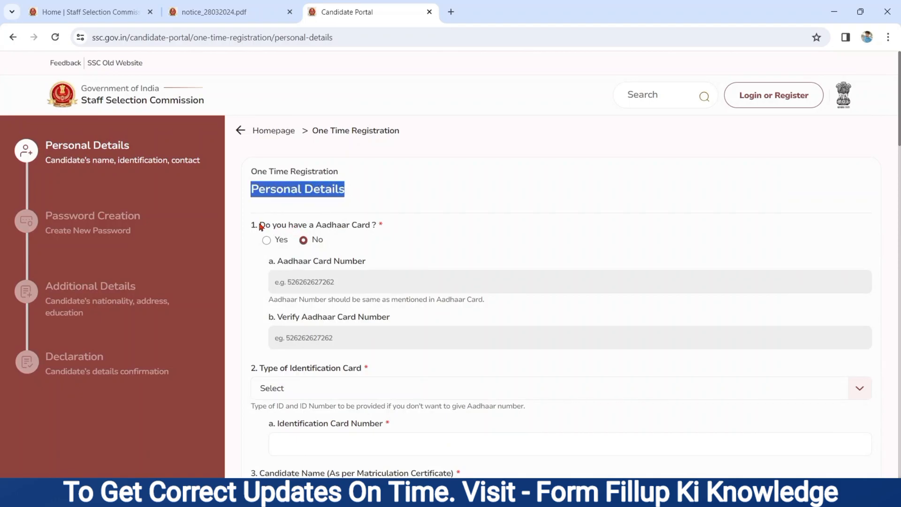
pyautogui.moveTo(260, 226); pyautogui.dragTo(381, 224)
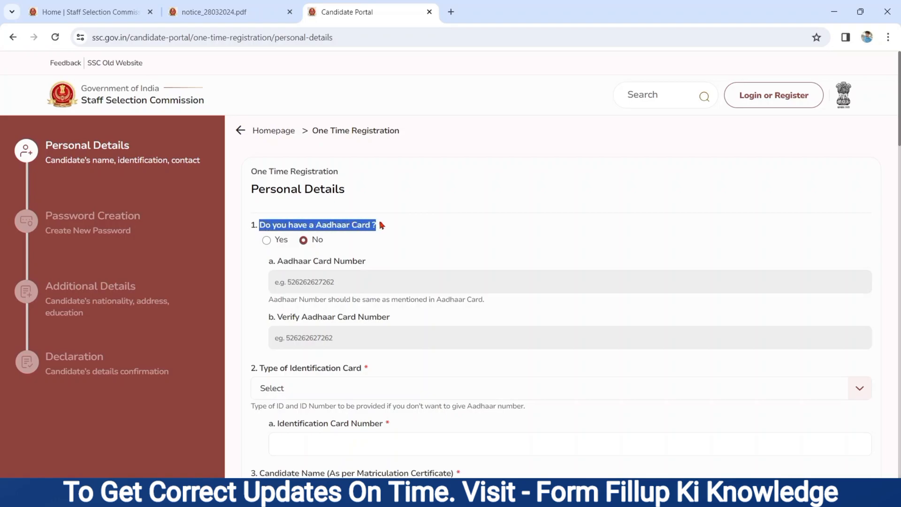
pyautogui.click(267, 240)
pyautogui.click(315, 281)
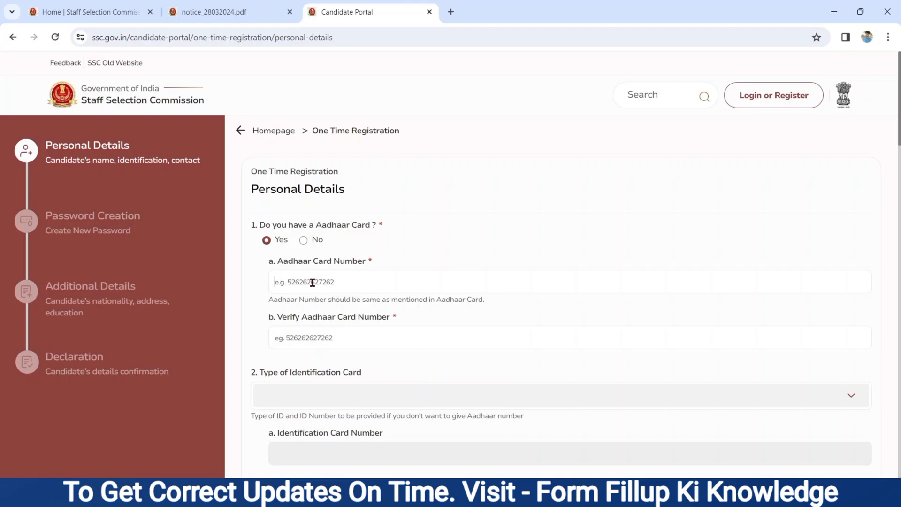
pyautogui.moveTo(278, 318); pyautogui.dragTo(404, 315)
pyautogui.click(296, 338)
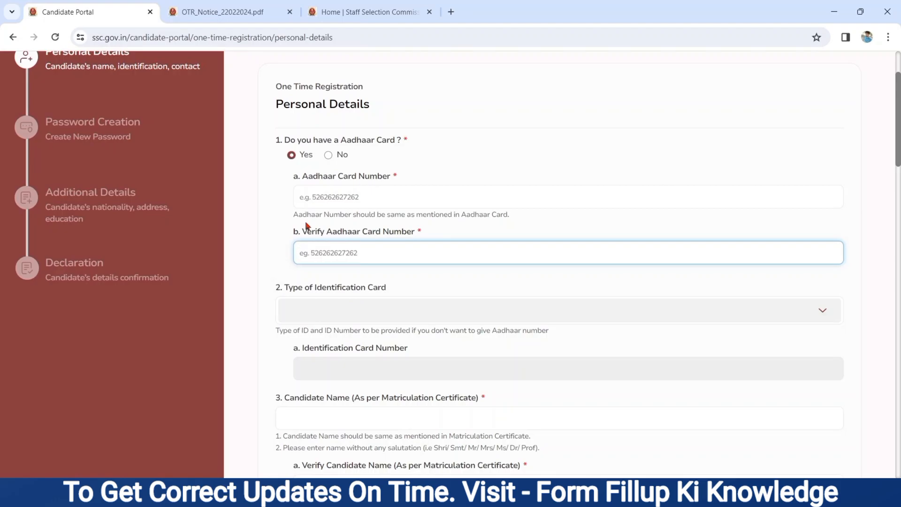
# - Switch to No, choose Pan Card as the identification type, then return to Yes
pyautogui.click(328, 155)
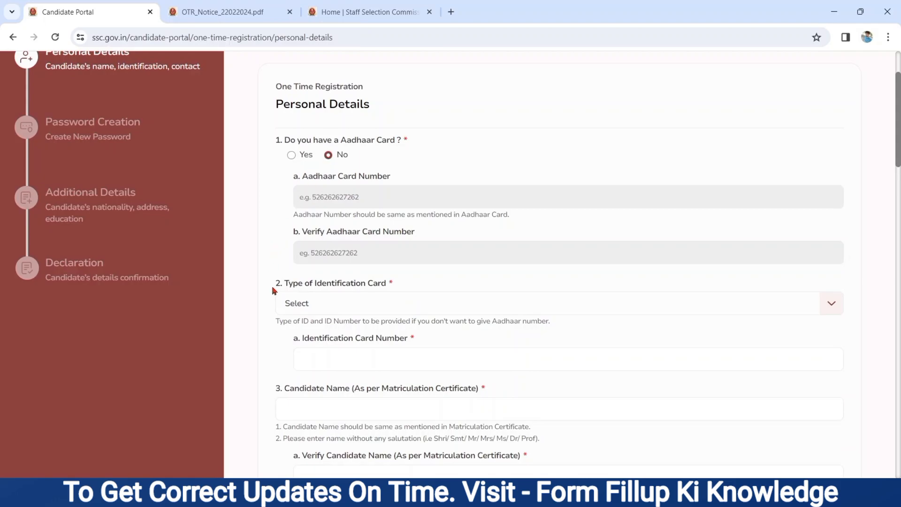
pyautogui.moveTo(288, 284); pyautogui.dragTo(380, 284)
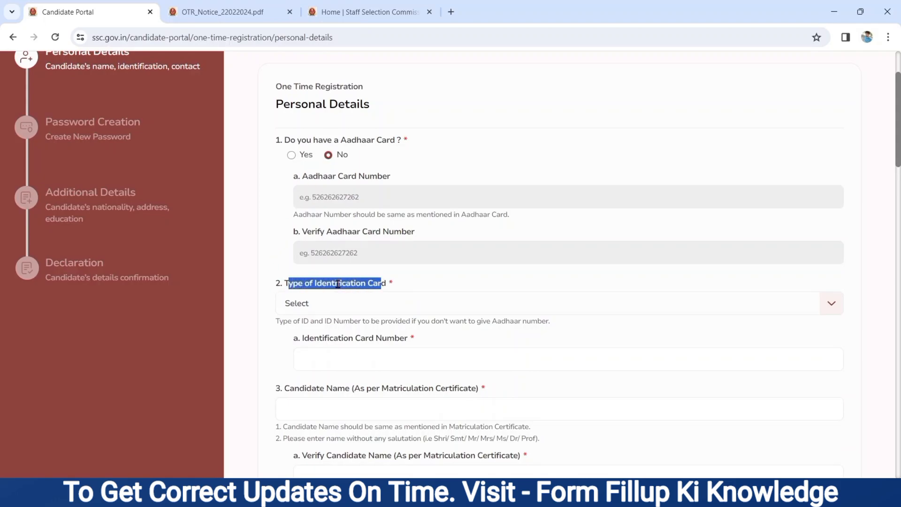
pyautogui.click(328, 307)
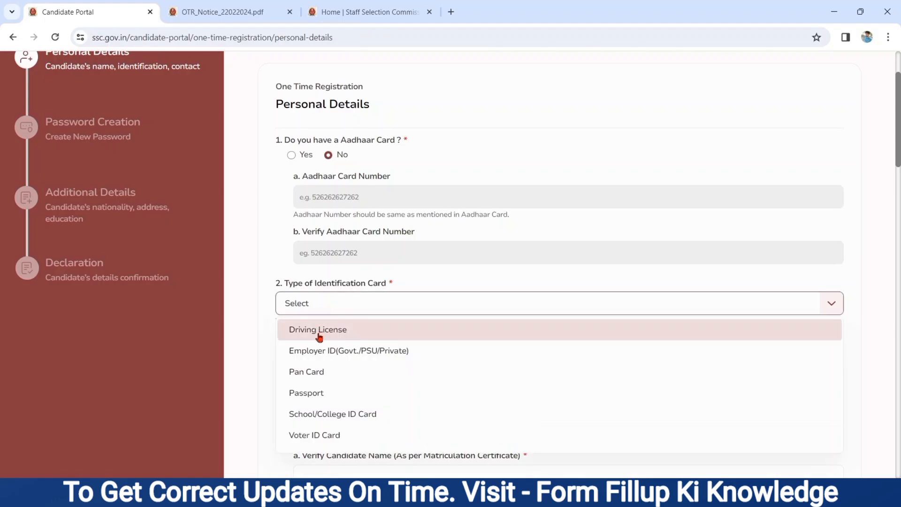
pyautogui.scroll(-1, 319, 337)
pyautogui.scroll(-3, 319, 336)
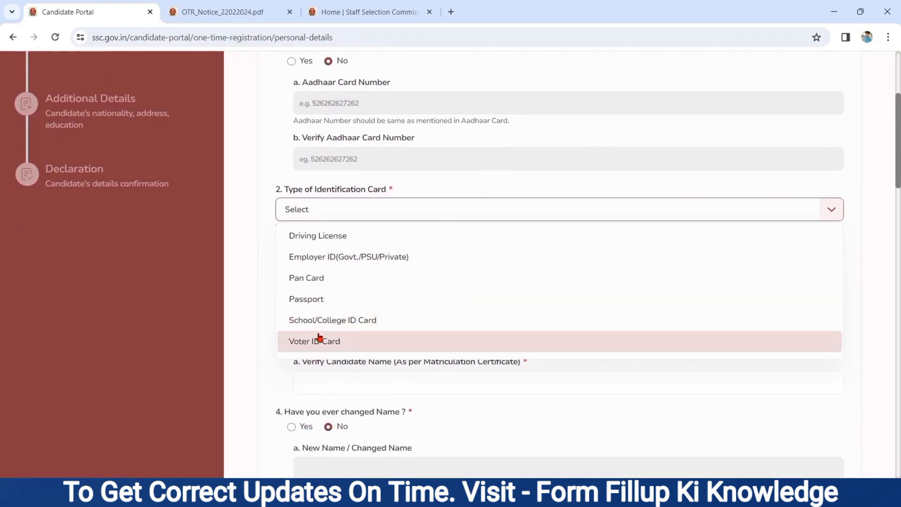
pyautogui.click(295, 282)
pyautogui.click(327, 271)
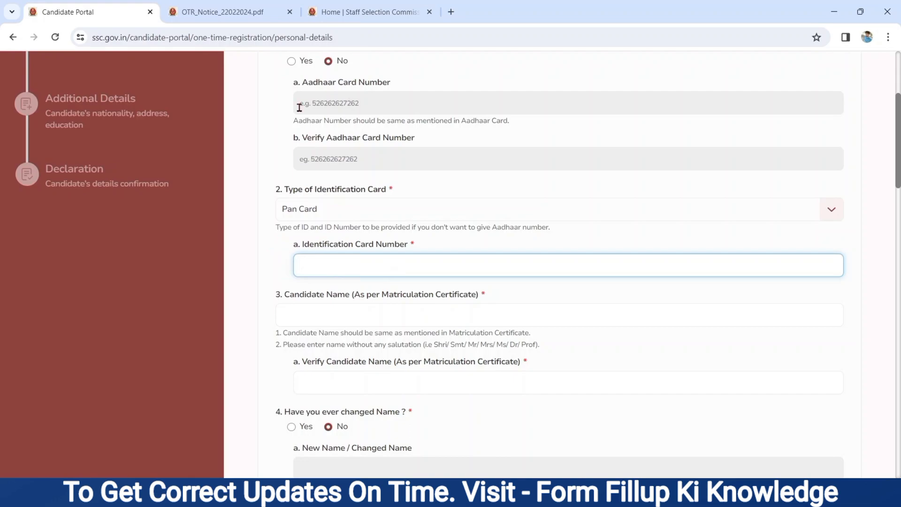
pyautogui.click(291, 61)
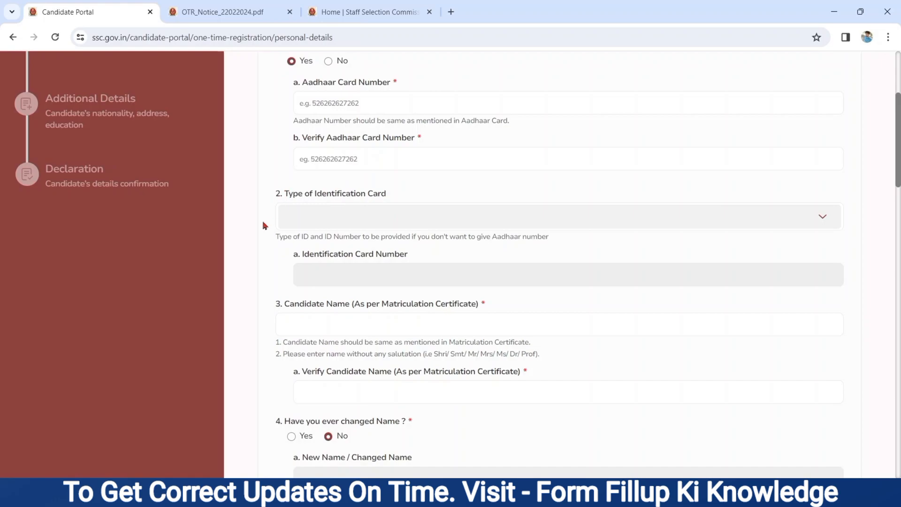
# - Point out the Candidate Name and Verify Candidate Name fields
pyautogui.click(300, 316)
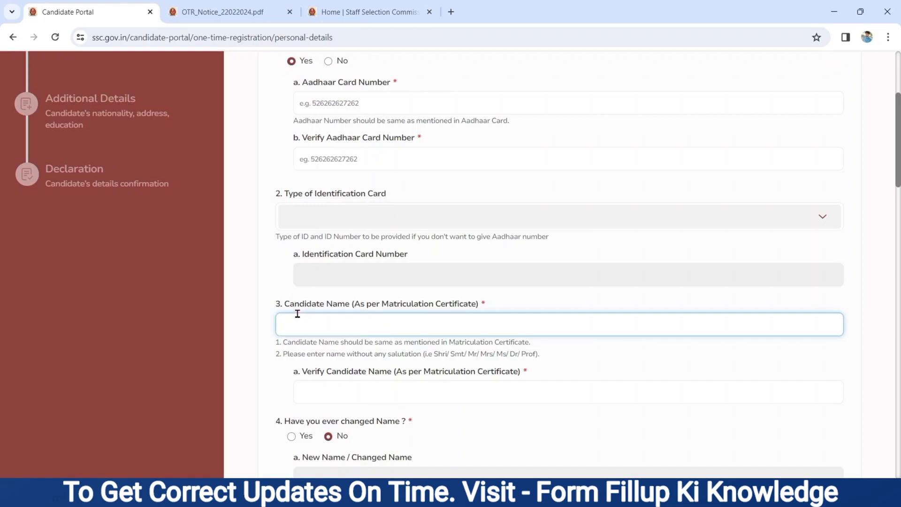
pyautogui.moveTo(284, 305); pyautogui.dragTo(484, 311)
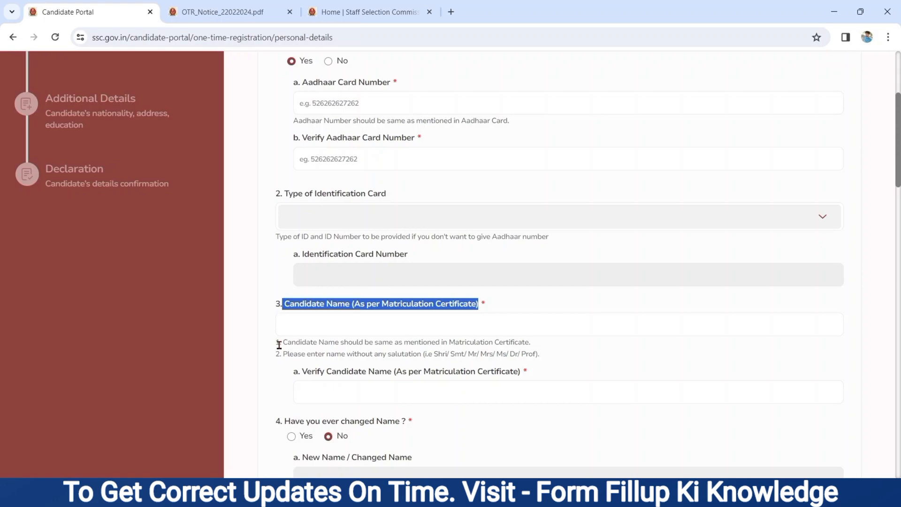
pyautogui.scroll(-2, 279, 345)
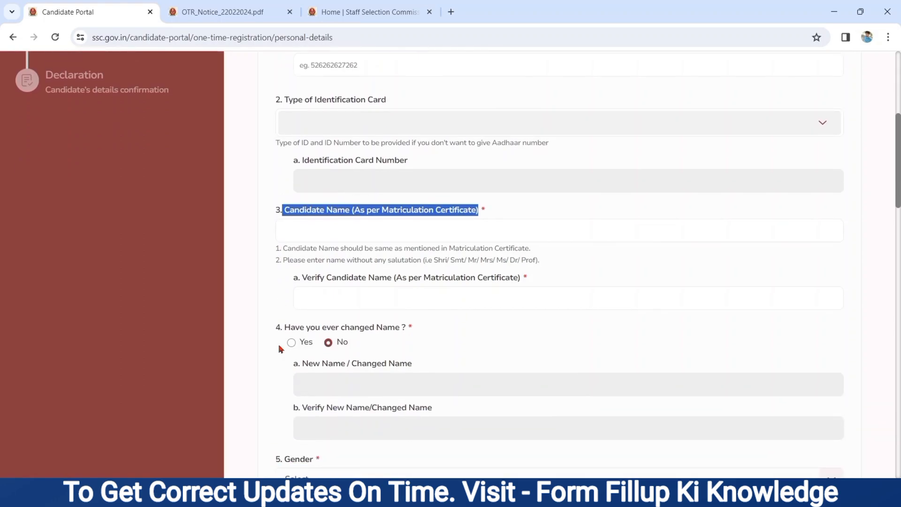
pyautogui.moveTo(303, 278); pyautogui.dragTo(521, 284)
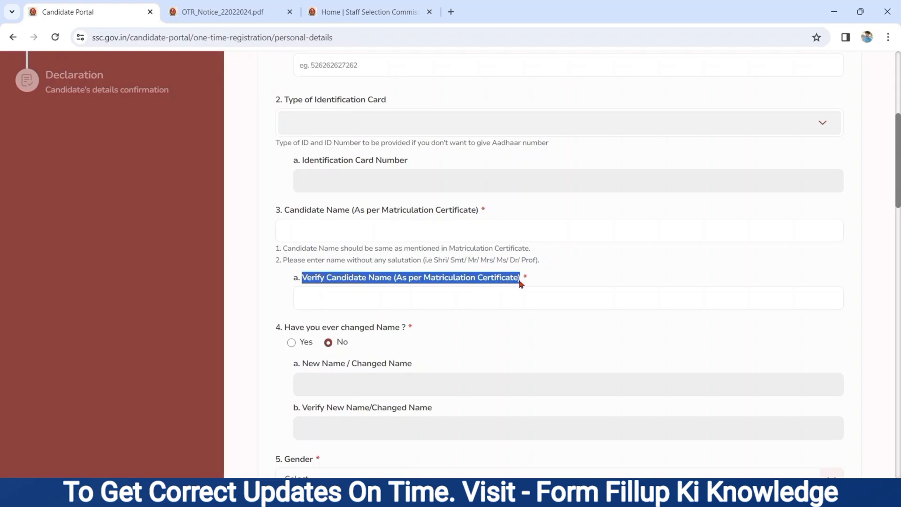
pyautogui.click(353, 307)
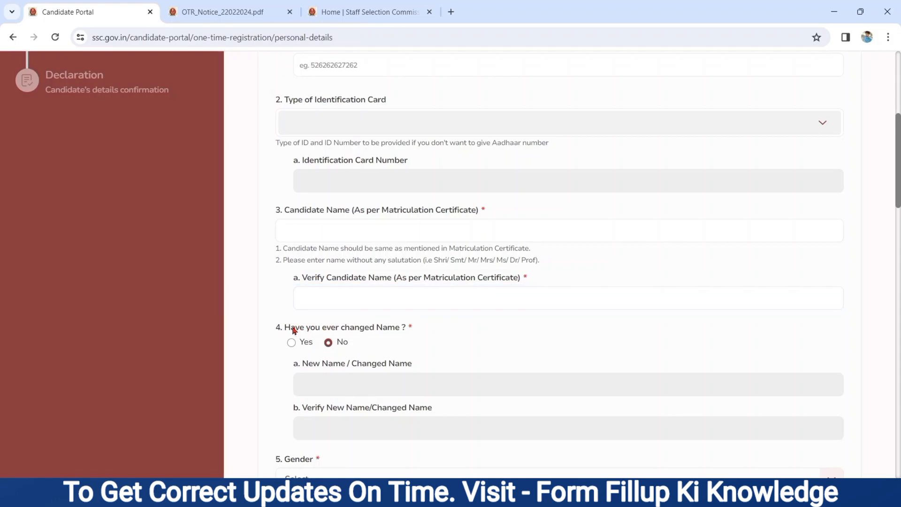
# - Toggle the 'Have you ever changed Name' question and leave it on No
pyautogui.moveTo(284, 331); pyautogui.dragTo(419, 329)
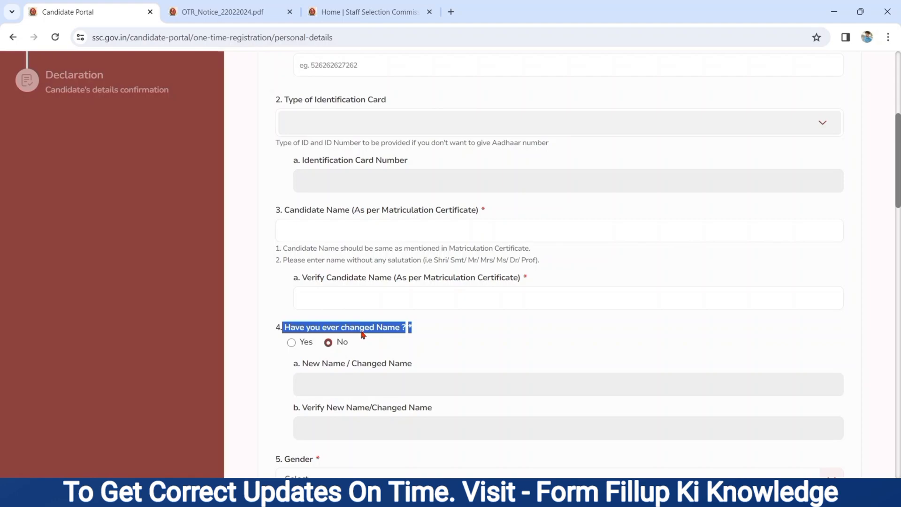
pyautogui.click(291, 343)
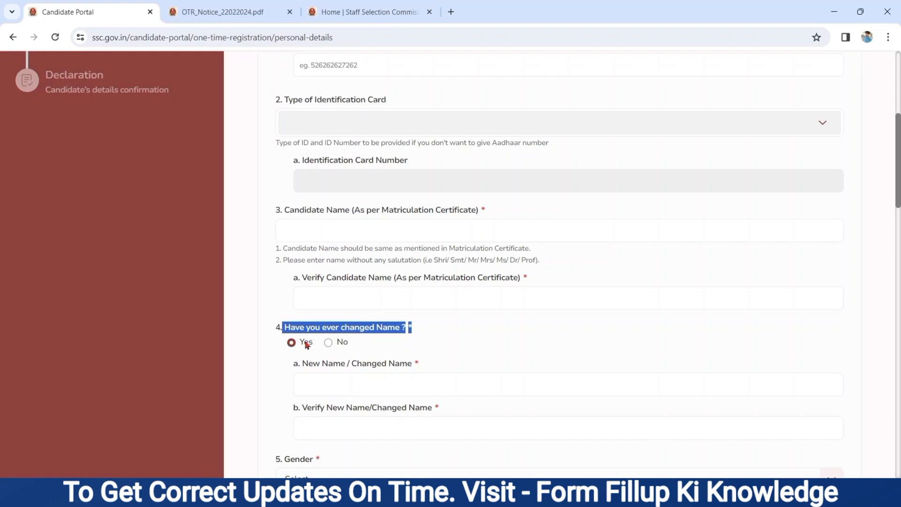
pyautogui.click(329, 343)
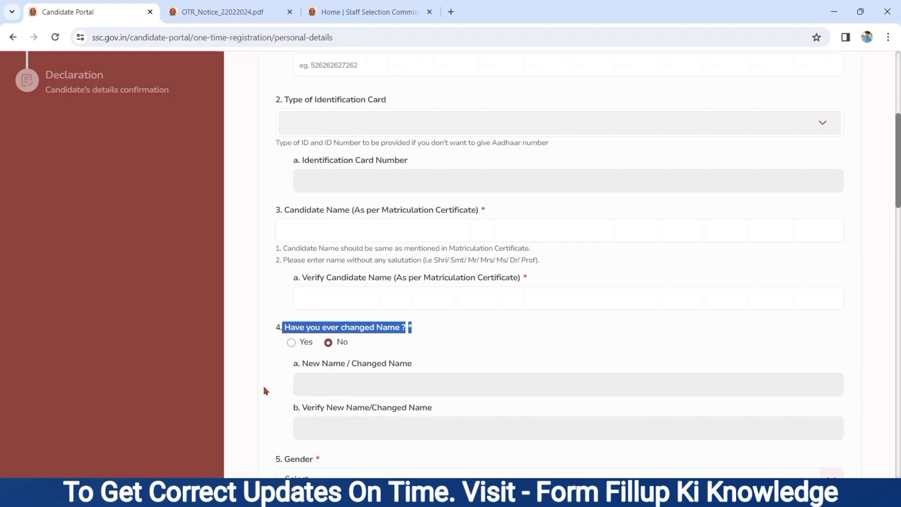
pyautogui.press('Down')
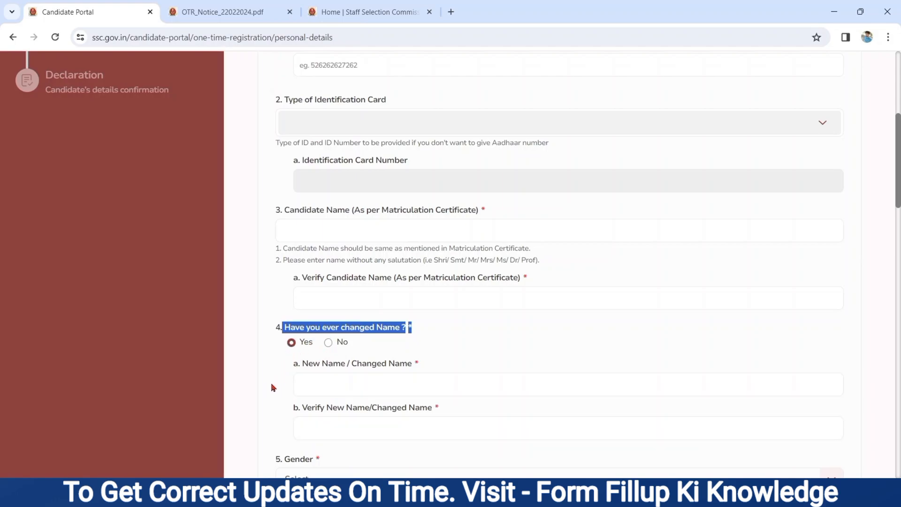
pyautogui.click(329, 342)
pyautogui.scroll(-5, 252, 390)
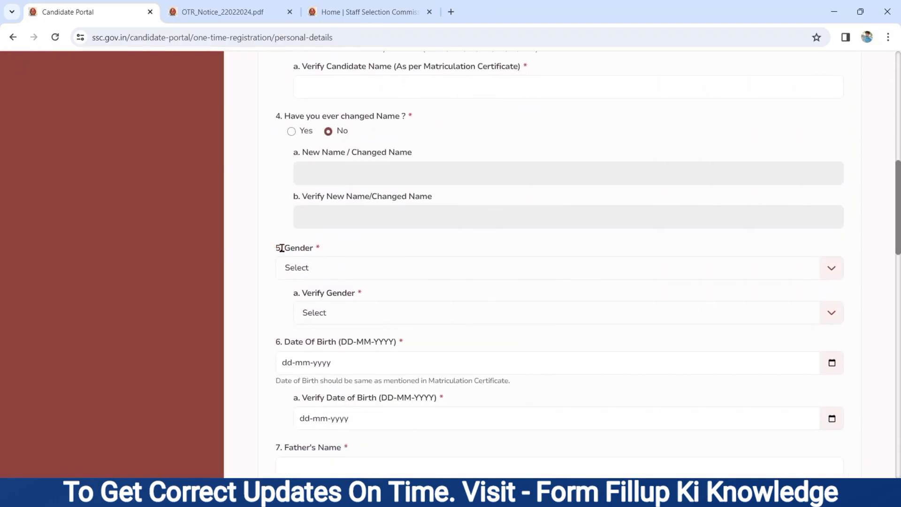
# - Set both Gender and Verify Gender to Male
pyautogui.doubleClick(285, 248)
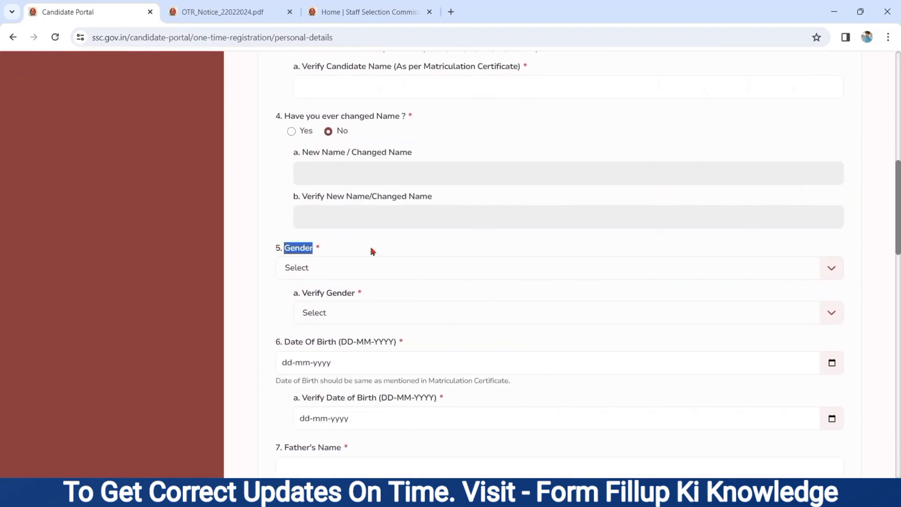
pyautogui.click(317, 271)
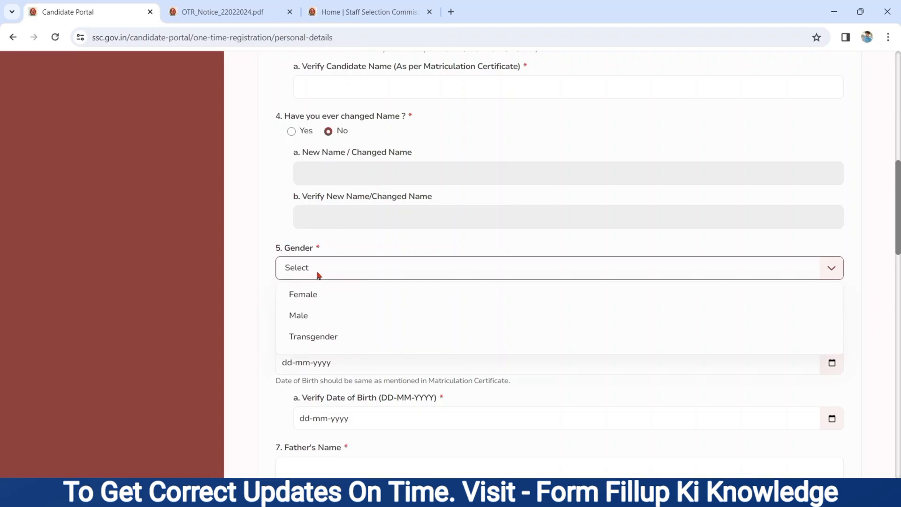
pyautogui.click(298, 315)
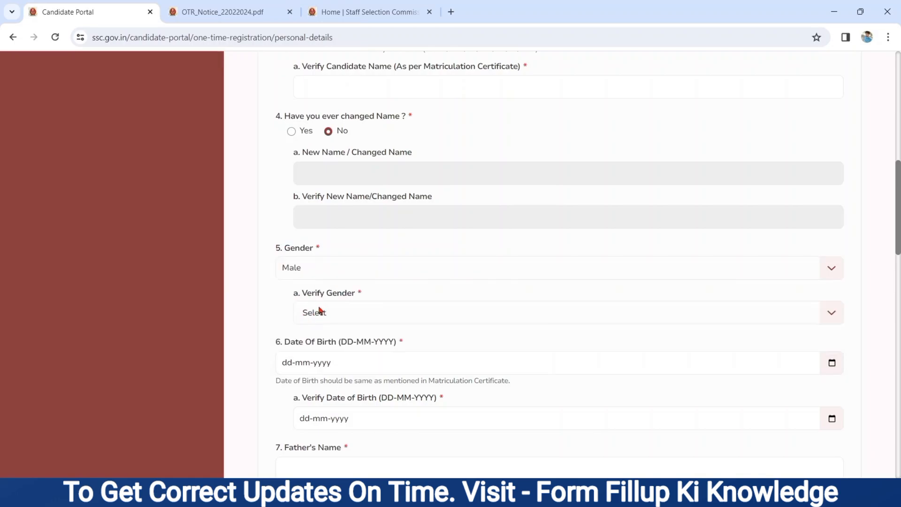
pyautogui.click(319, 311)
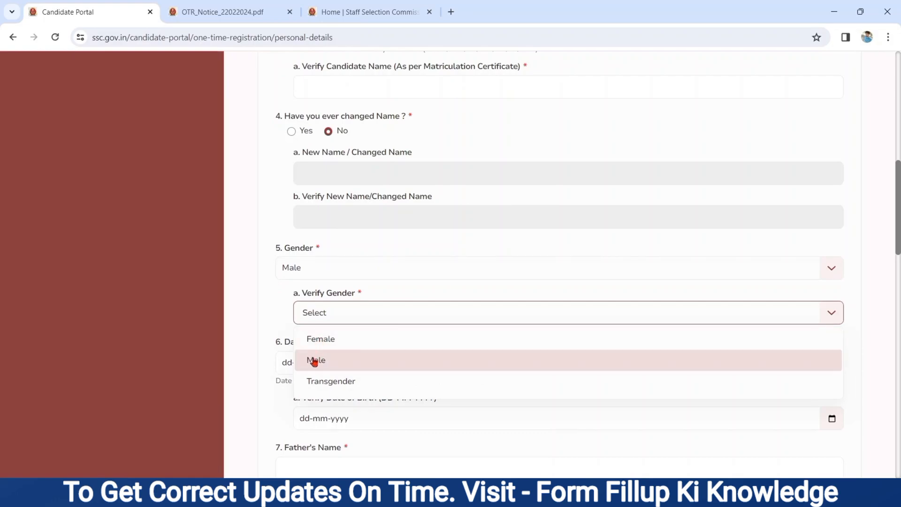
pyautogui.click(314, 361)
pyautogui.click(311, 365)
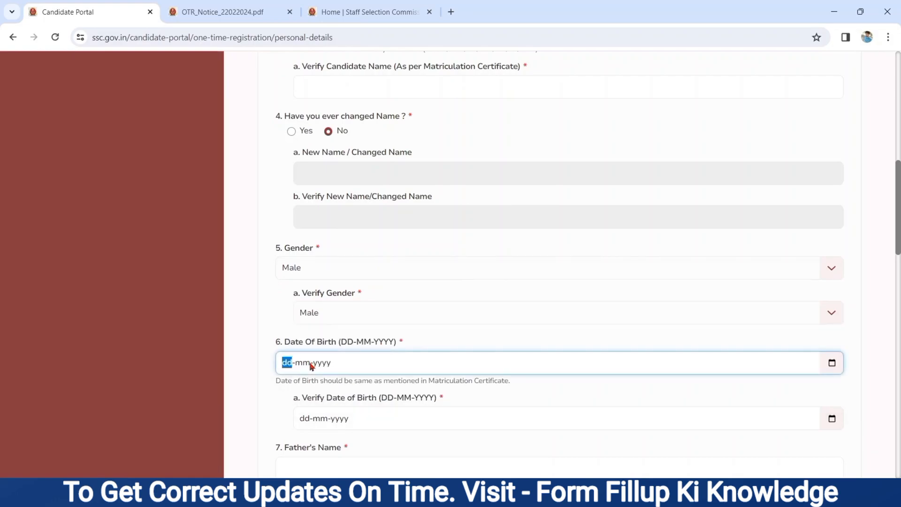
pyautogui.click(287, 343)
pyautogui.moveTo(287, 343); pyautogui.dragTo(397, 346)
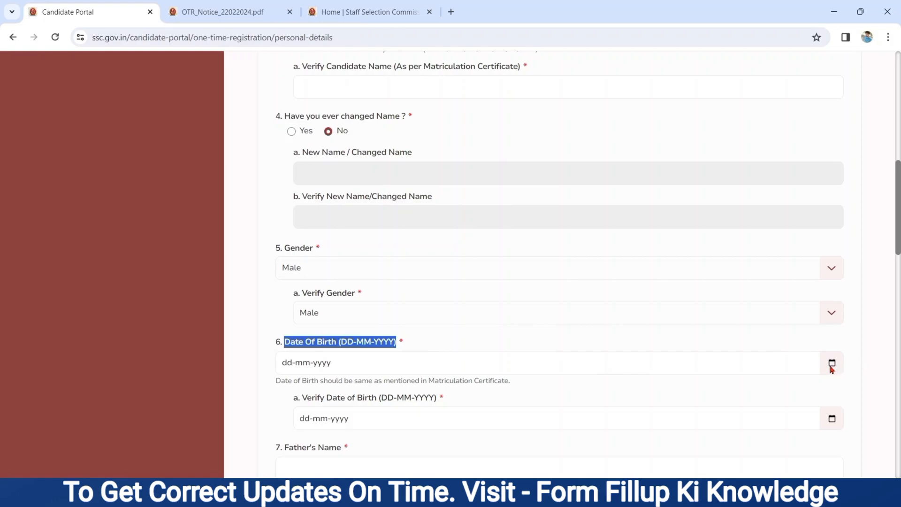
pyautogui.click(583, 368)
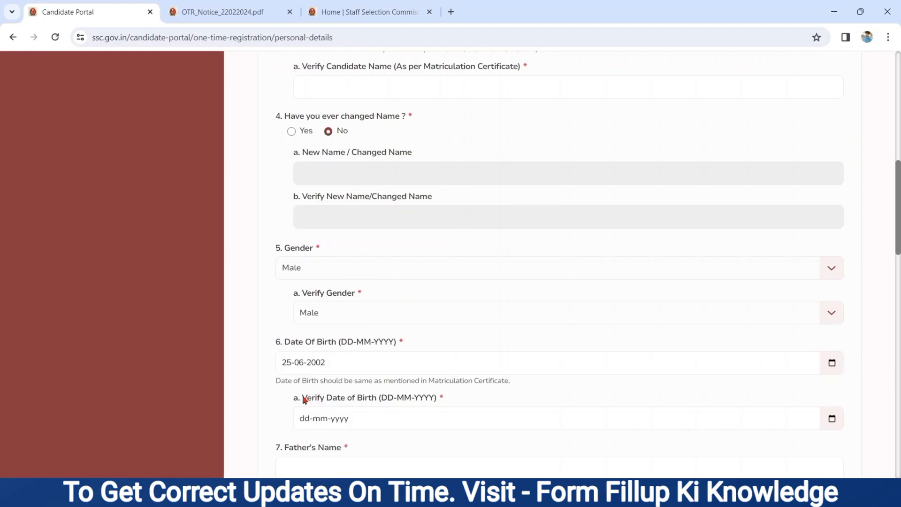
pyautogui.moveTo(304, 399); pyautogui.dragTo(446, 397)
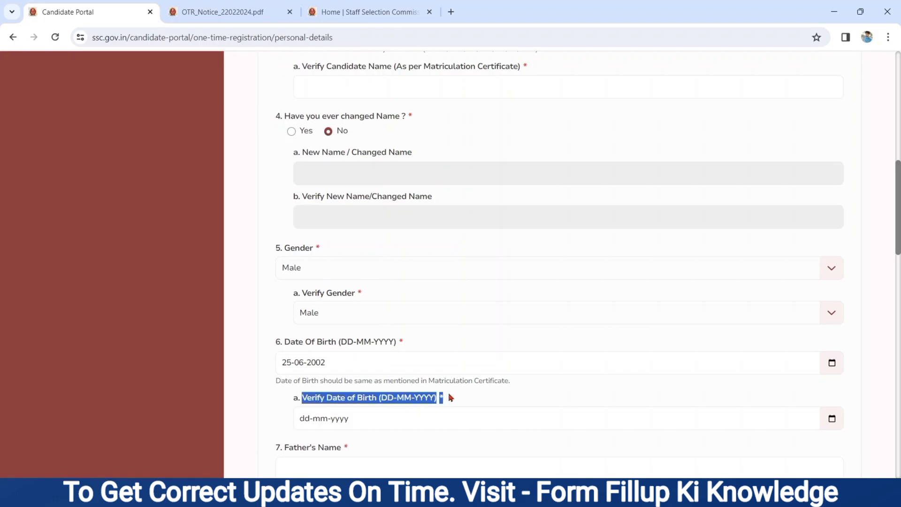
pyautogui.click(355, 420)
pyautogui.click(256, 412)
pyautogui.scroll(-2, 258, 413)
pyautogui.scroll(-3, 257, 413)
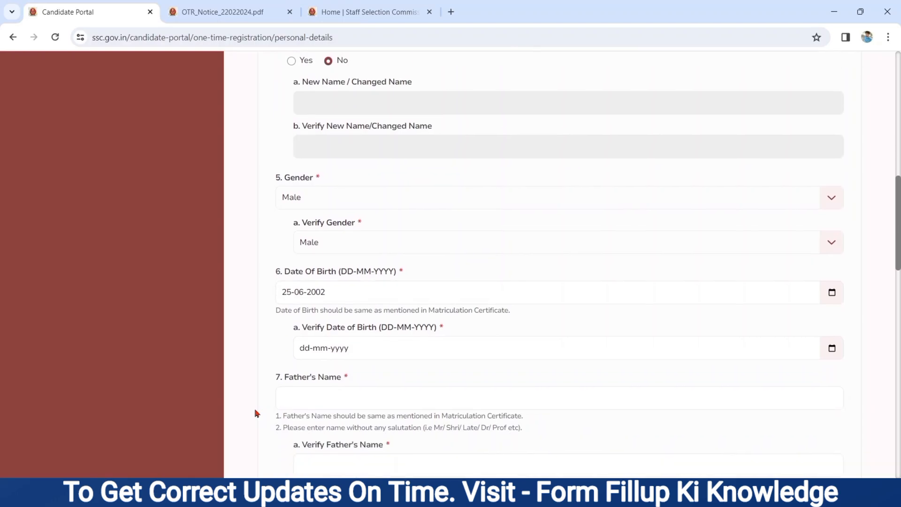
pyautogui.scroll(-3, 257, 413)
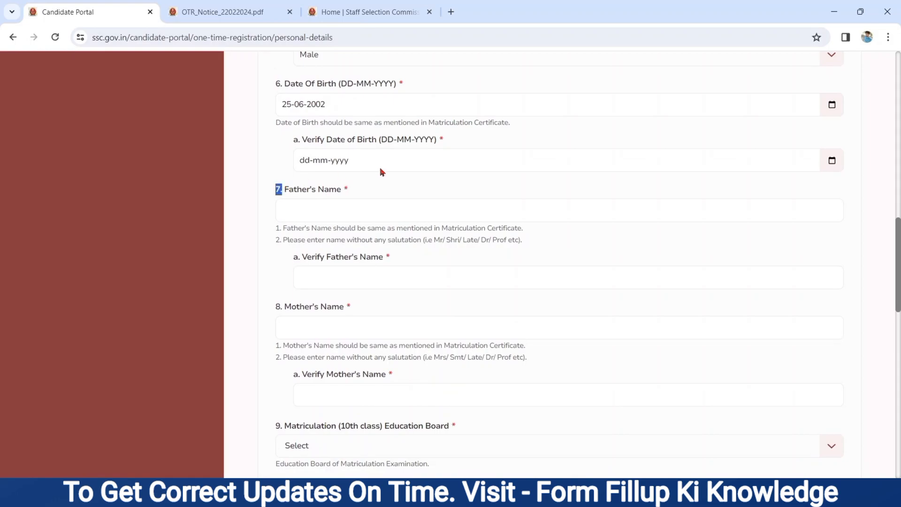
pyautogui.moveTo(283, 189); pyautogui.dragTo(346, 191)
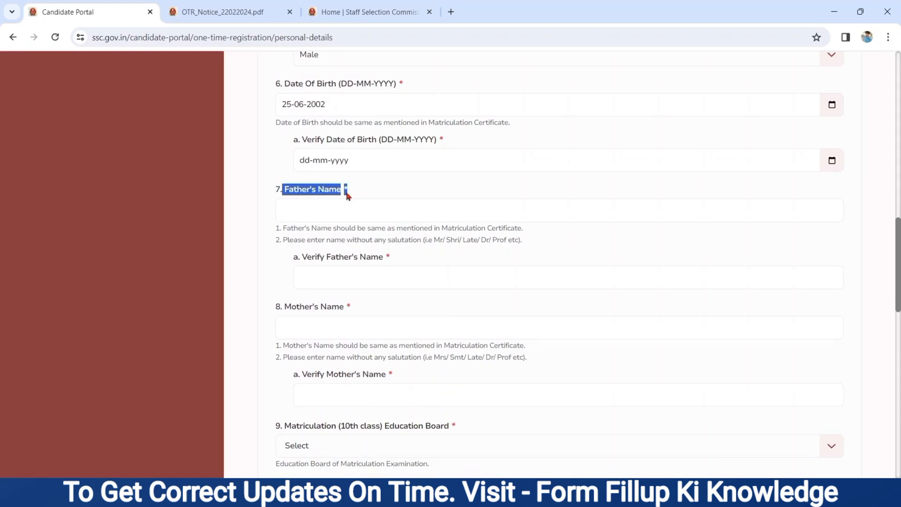
pyautogui.click(312, 210)
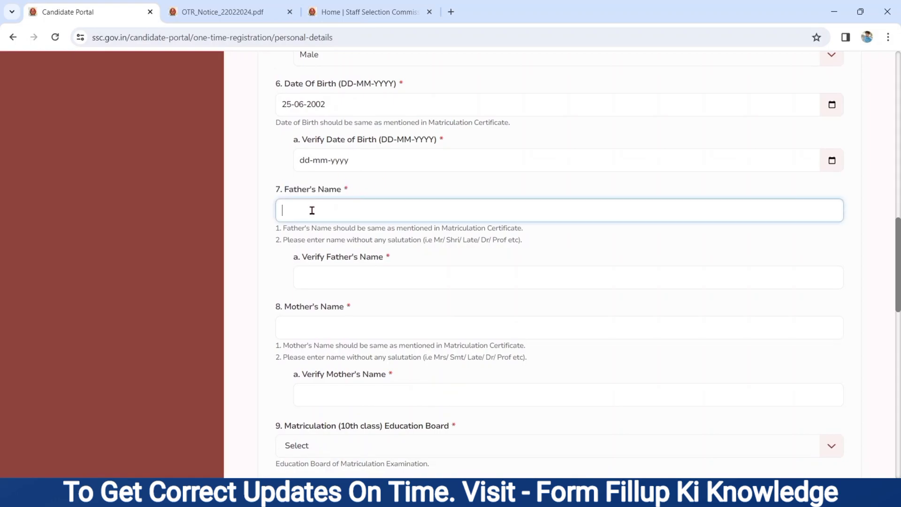
pyautogui.click(307, 273)
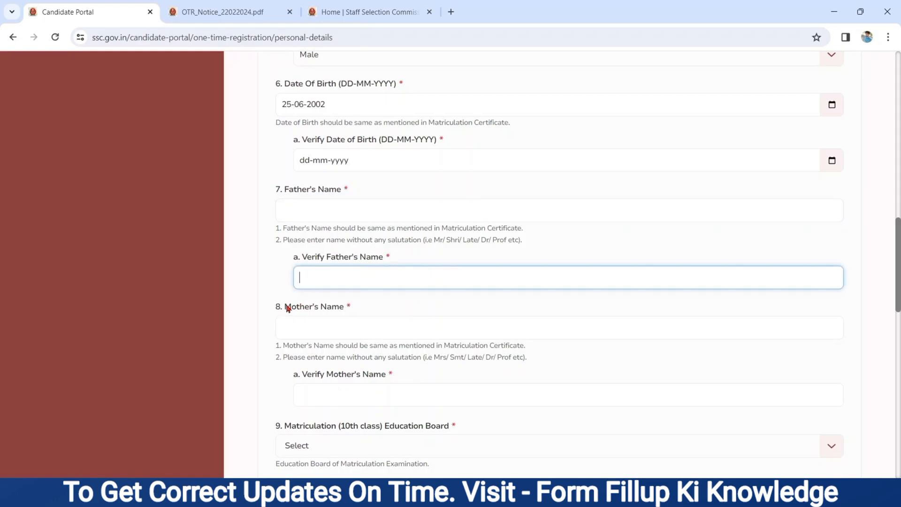
pyautogui.moveTo(286, 306); pyautogui.dragTo(371, 317)
pyautogui.click(332, 334)
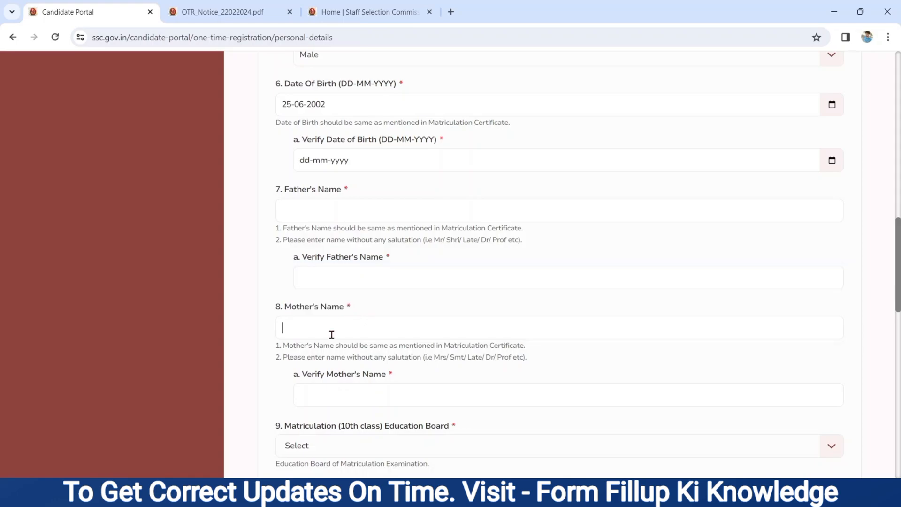
pyautogui.click(321, 389)
pyautogui.moveTo(306, 378); pyautogui.dragTo(383, 392)
pyautogui.click(360, 403)
pyautogui.click(277, 409)
pyautogui.scroll(-4, 278, 407)
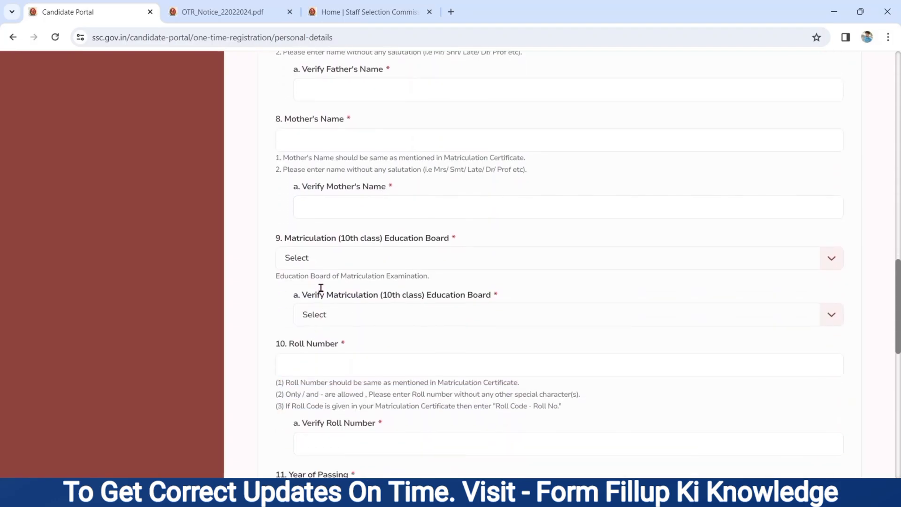
pyautogui.moveTo(282, 240); pyautogui.dragTo(453, 239)
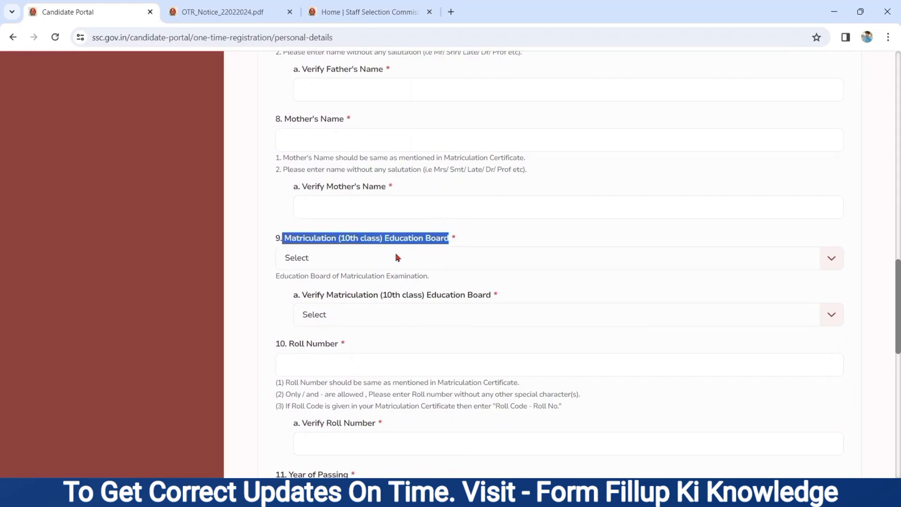
pyautogui.click(394, 256)
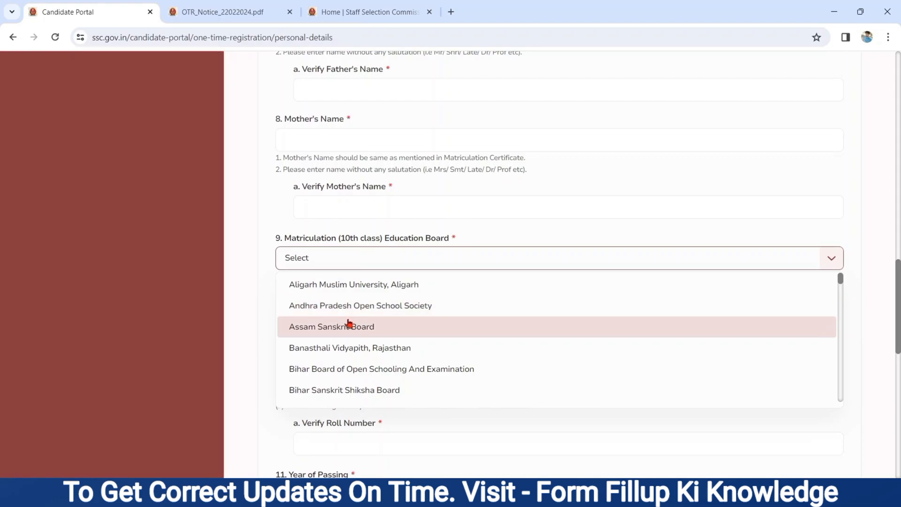
pyautogui.scroll(-1, 336, 374)
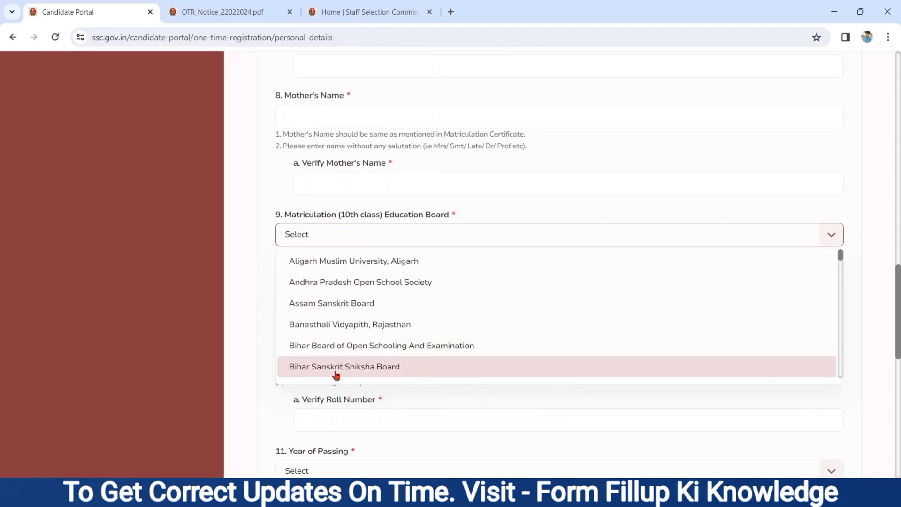
pyautogui.scroll(-1, 336, 374)
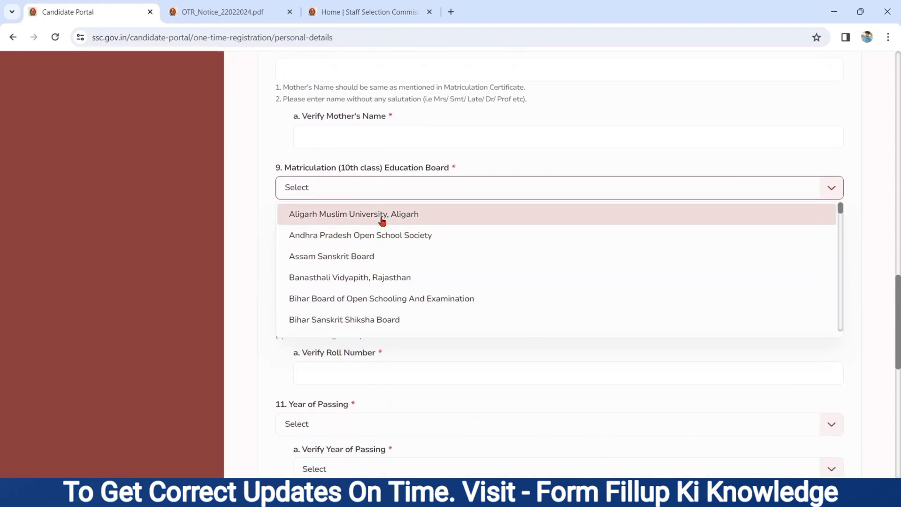
pyautogui.scroll(-1, 313, 319)
pyautogui.click(313, 320)
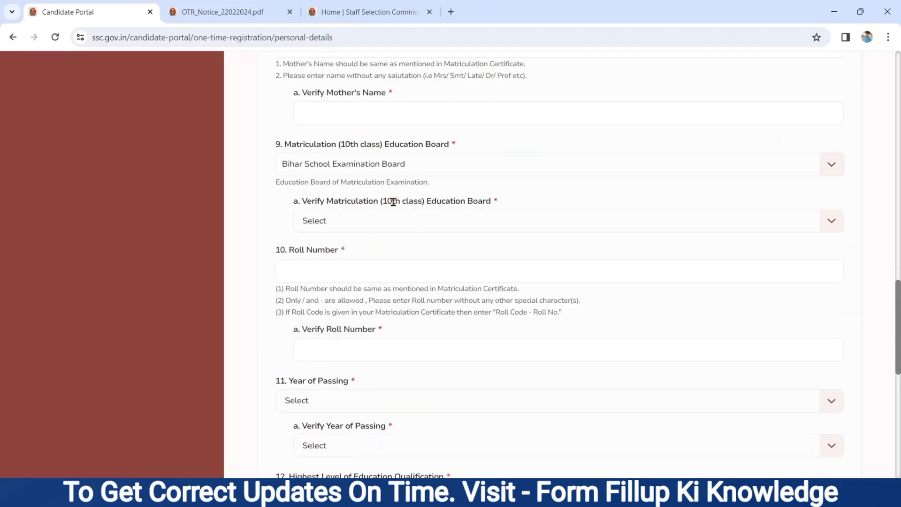
pyautogui.click(345, 218)
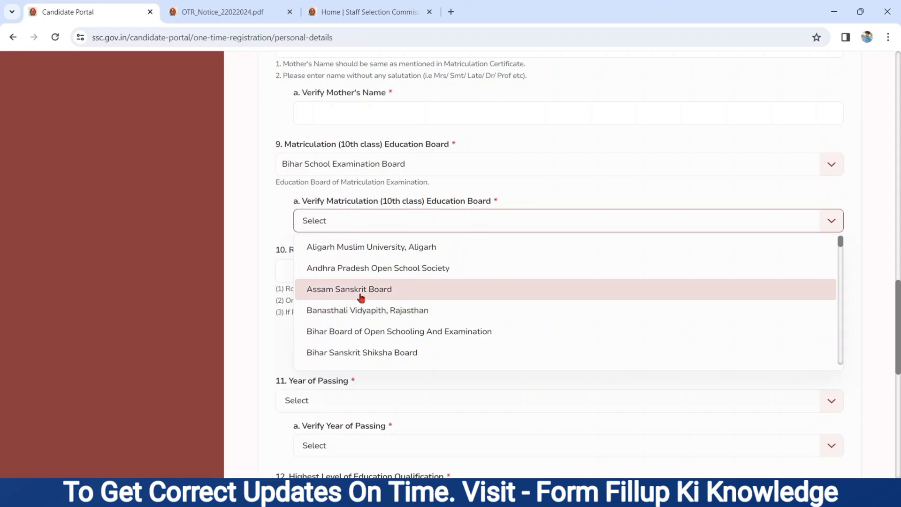
pyautogui.click(276, 243)
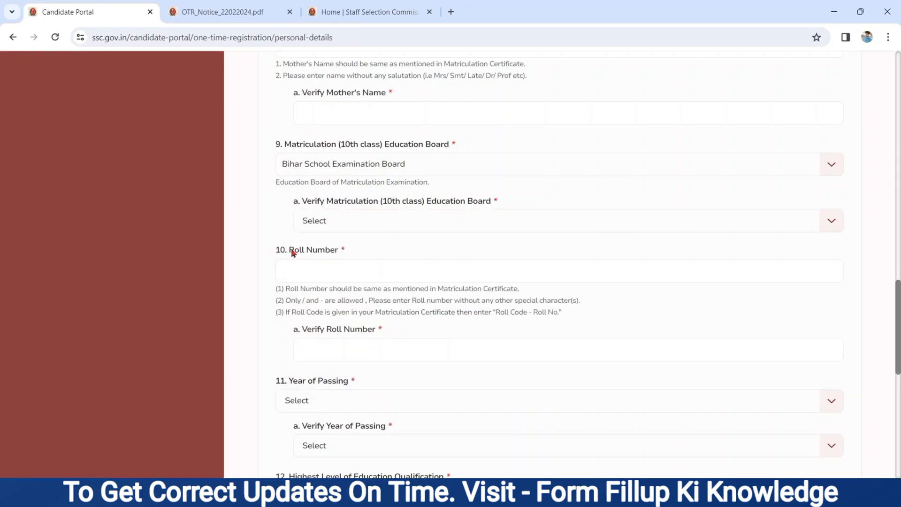
pyautogui.moveTo(293, 251); pyautogui.dragTo(343, 251)
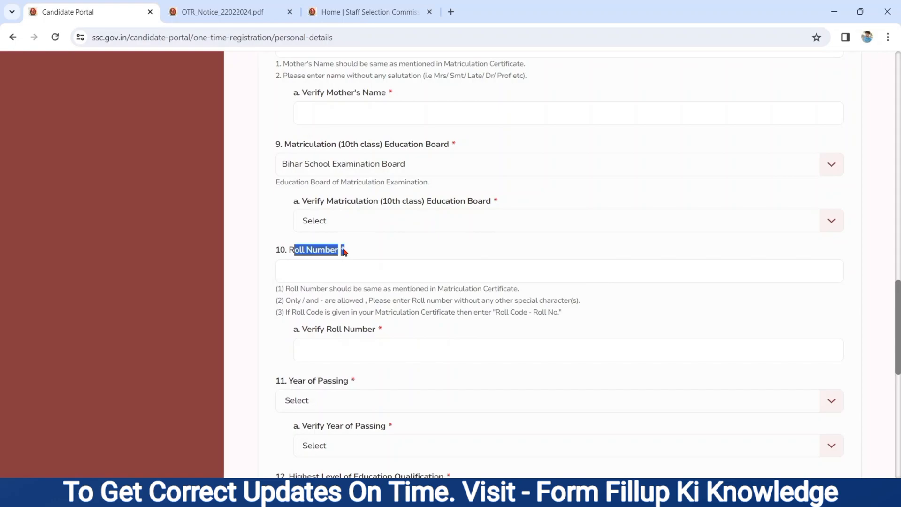
pyautogui.click(327, 270)
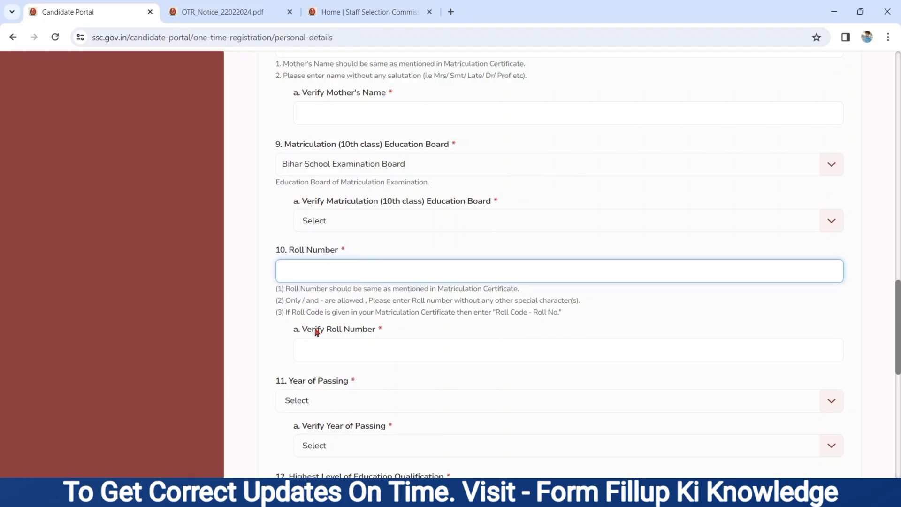
pyautogui.moveTo(306, 333); pyautogui.dragTo(382, 342)
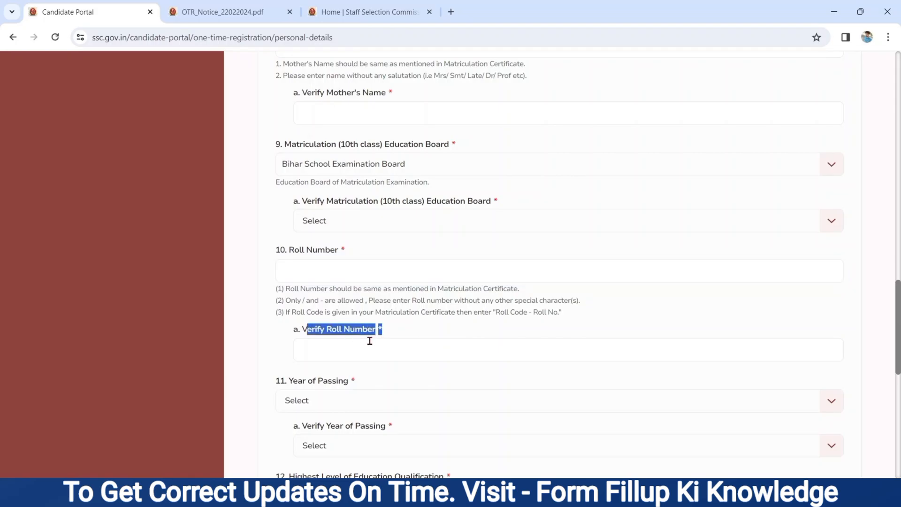
pyautogui.click(349, 349)
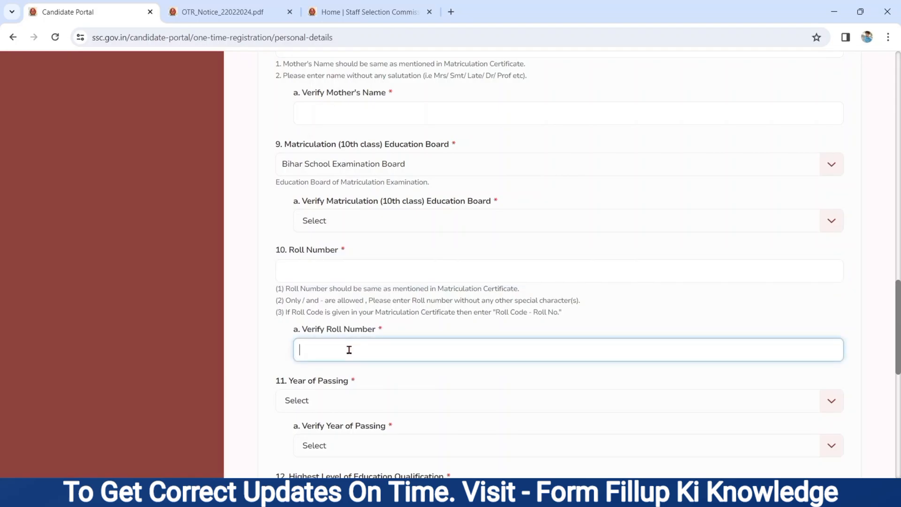
# - Open the Year of Passing and Verify Year of Passing lists, closing both without choosing
pyautogui.scroll(-5, 302, 380)
pyautogui.moveTo(287, 169); pyautogui.dragTo(355, 172)
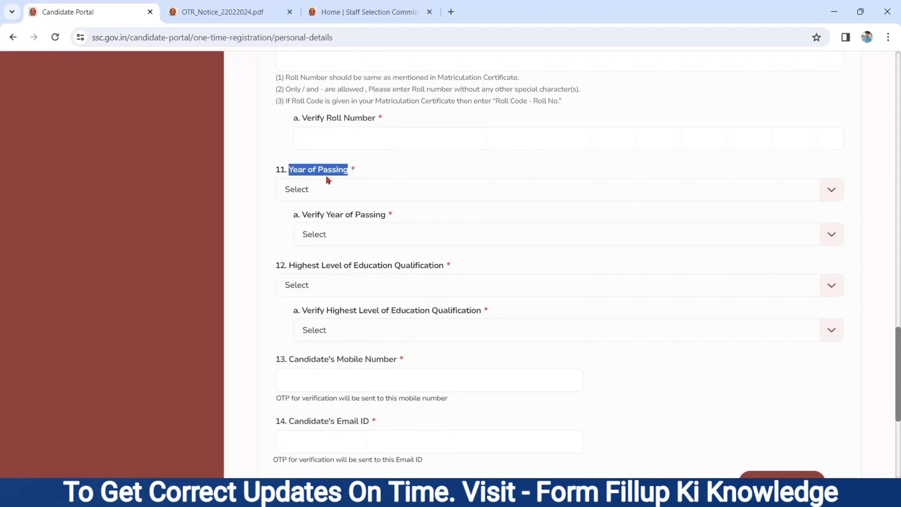
pyautogui.click(306, 186)
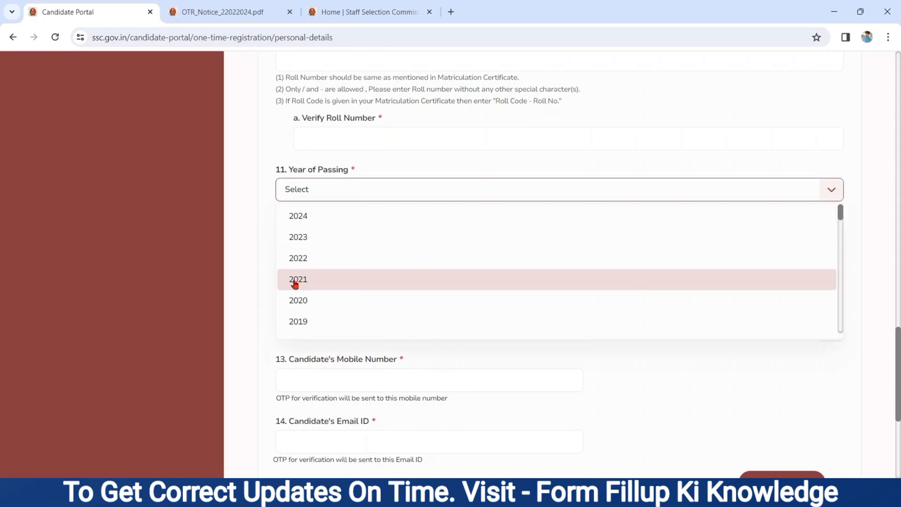
pyautogui.click(261, 252)
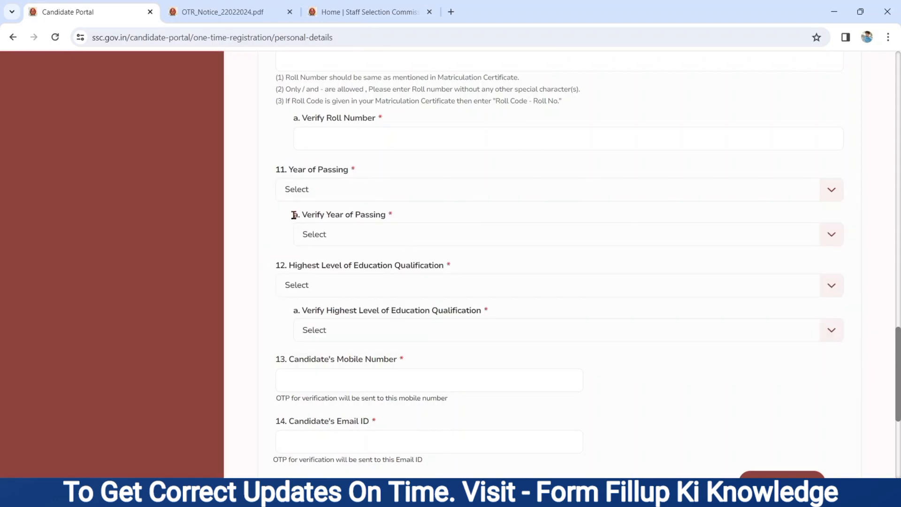
pyautogui.moveTo(301, 215); pyautogui.dragTo(382, 216)
pyautogui.click(331, 244)
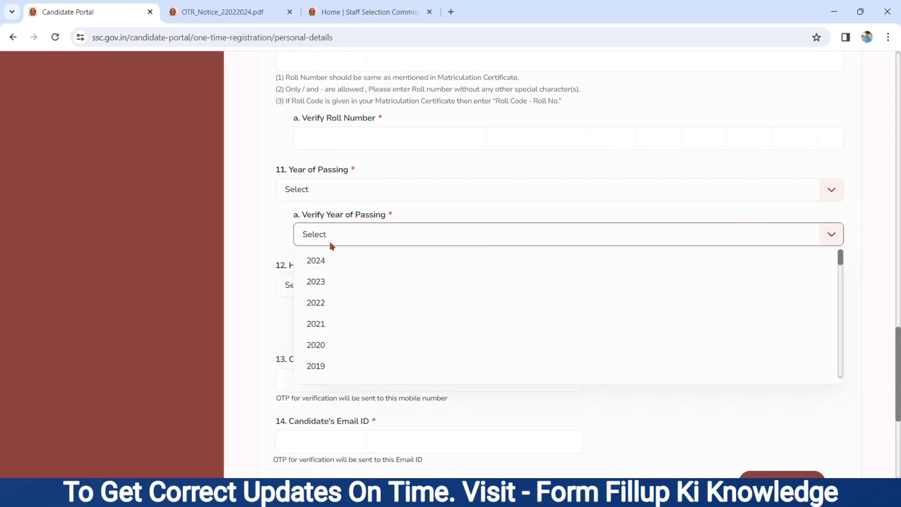
pyautogui.click(258, 267)
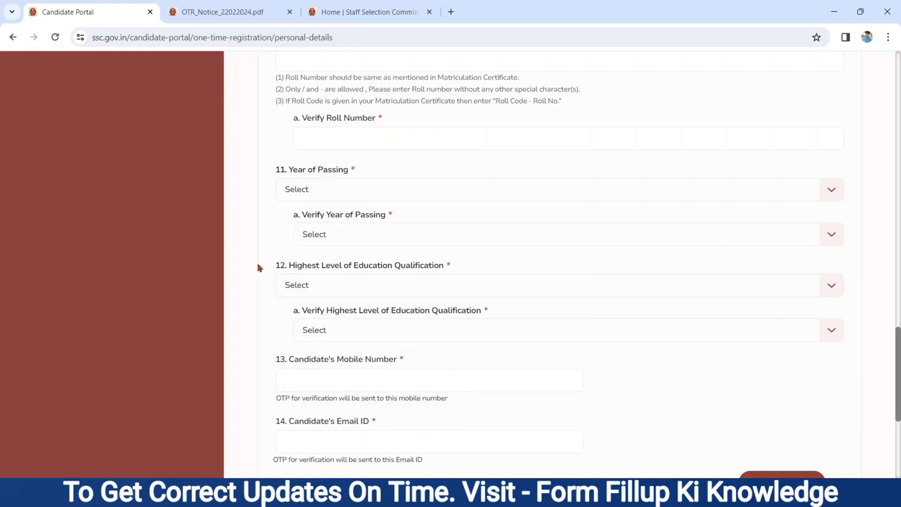
# - Choose Diploma for Highest Level of Education Qualification and its verification
pyautogui.click(328, 289)
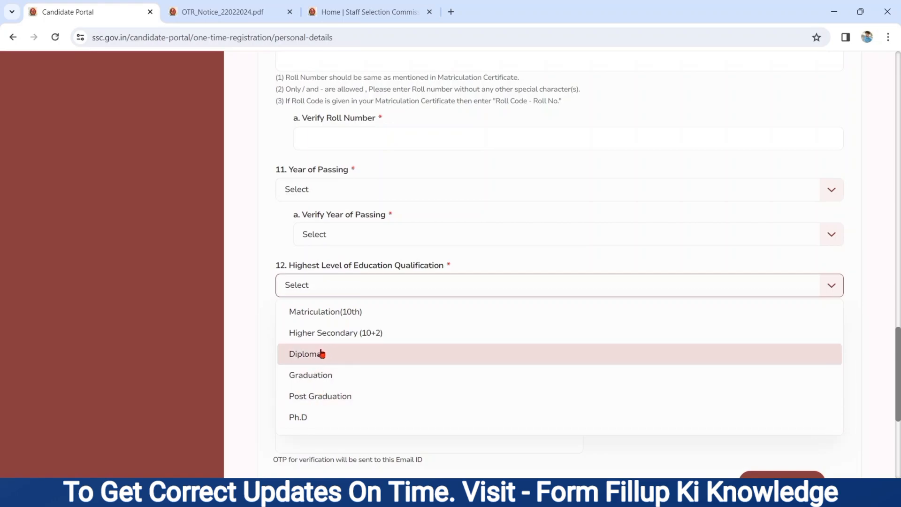
pyautogui.click(304, 357)
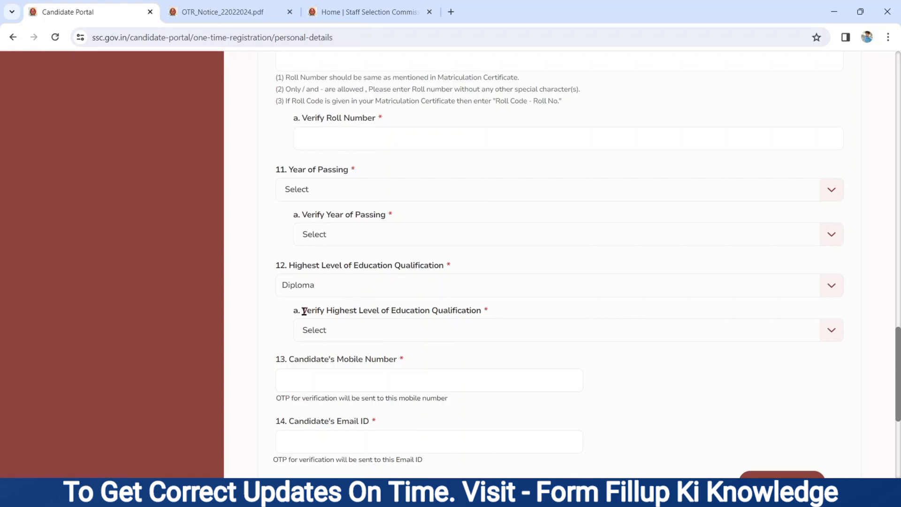
pyautogui.moveTo(304, 311); pyautogui.dragTo(445, 323)
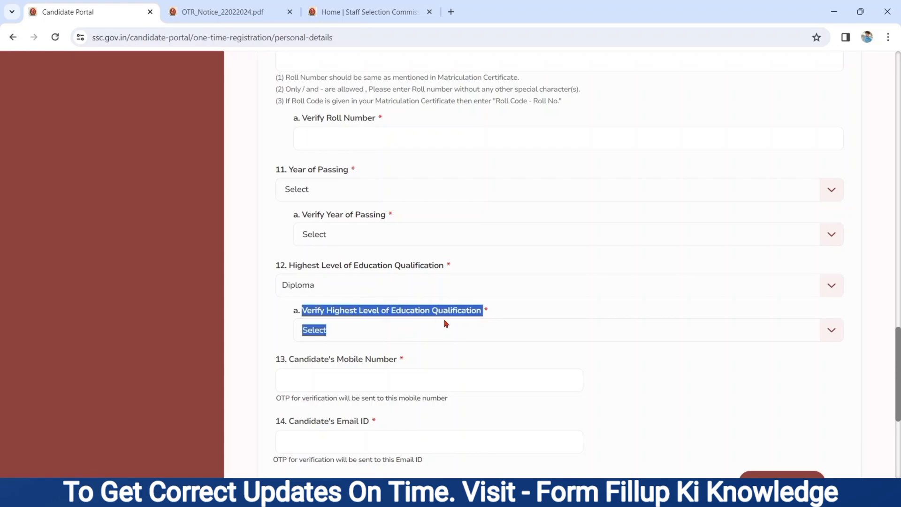
pyautogui.click(389, 334)
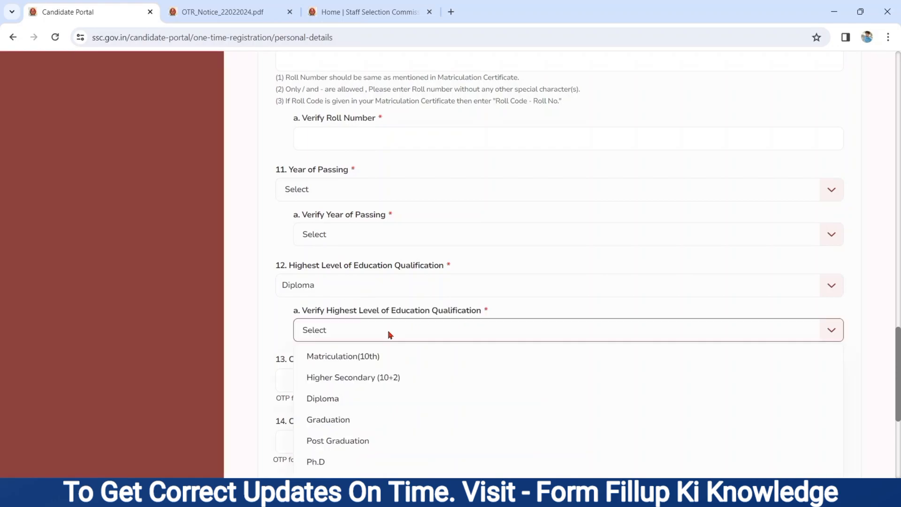
pyautogui.click(316, 401)
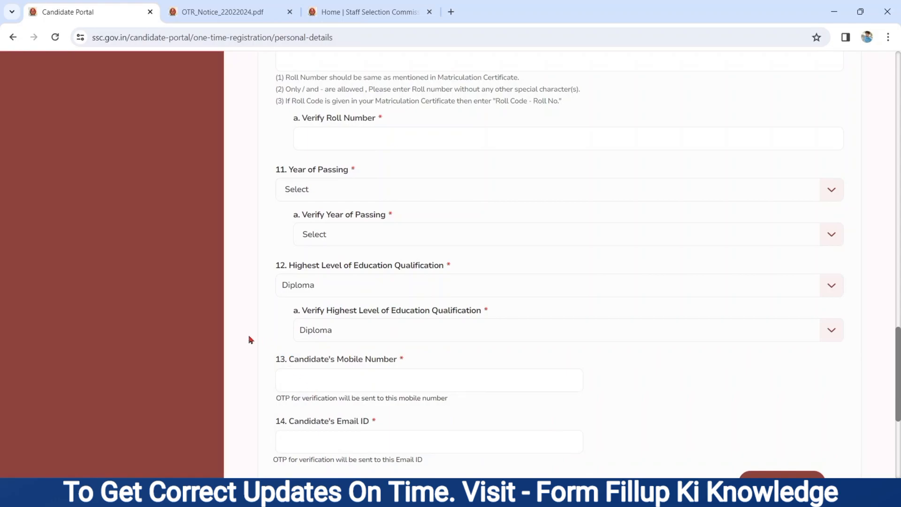
# - Point out the Candidate's Mobile Number field and start entering the number
pyautogui.moveTo(290, 360); pyautogui.dragTo(397, 359)
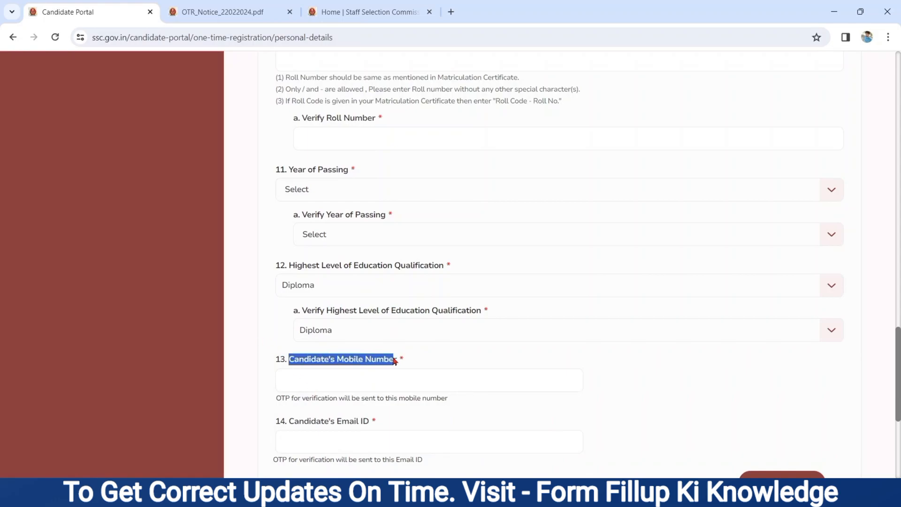
pyautogui.click(342, 371)
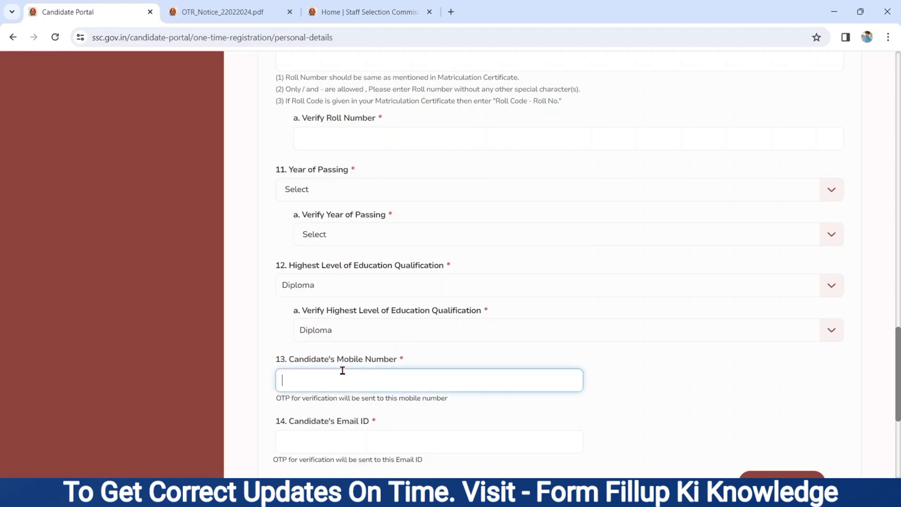
pyautogui.scroll(-5, 343, 370)
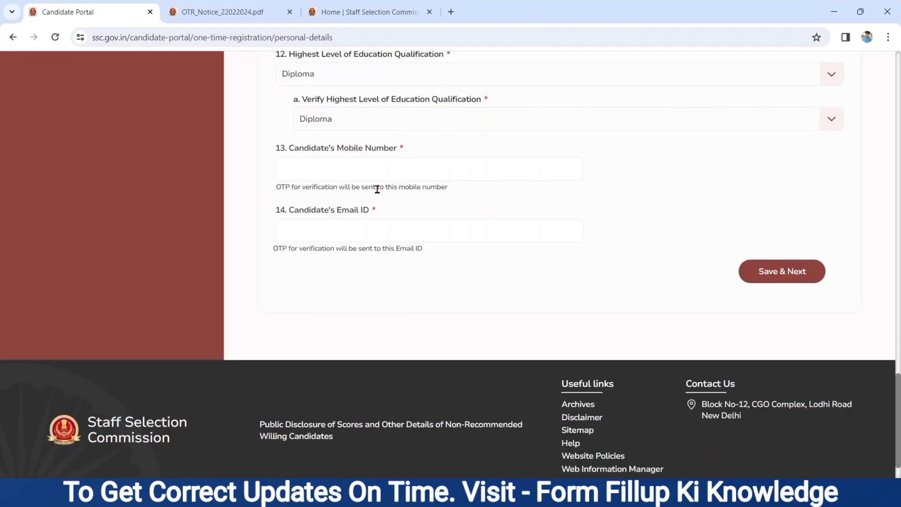
# - Point out the Candidate's Email ID question and begin entering the e-mail address
pyautogui.click(290, 211)
pyautogui.moveTo(289, 211); pyautogui.dragTo(376, 217)
pyautogui.click(320, 229)
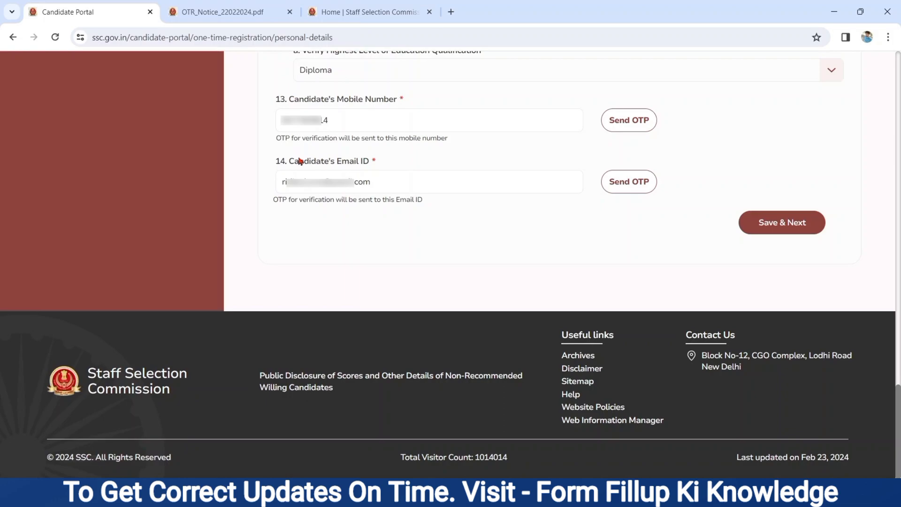
# - Request the mobile number OTP, enter the received code and validate it
pyautogui.click(628, 127)
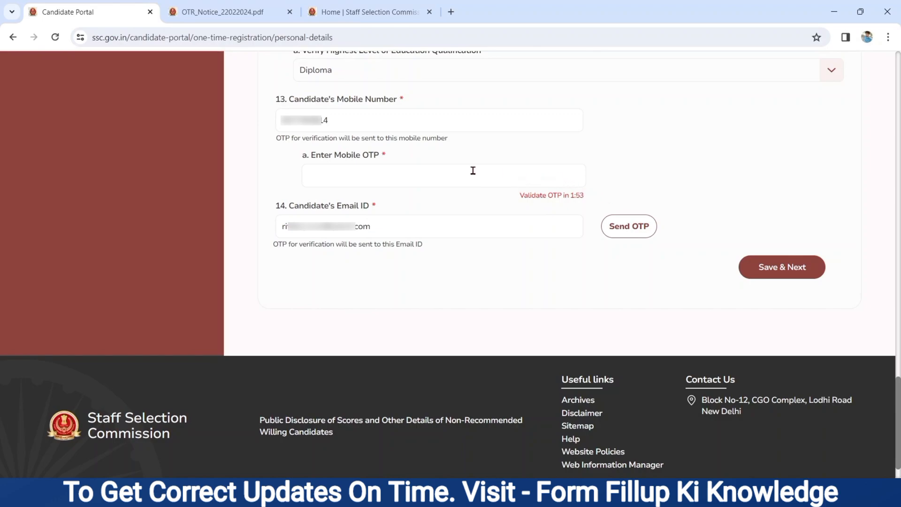
pyautogui.click(403, 174)
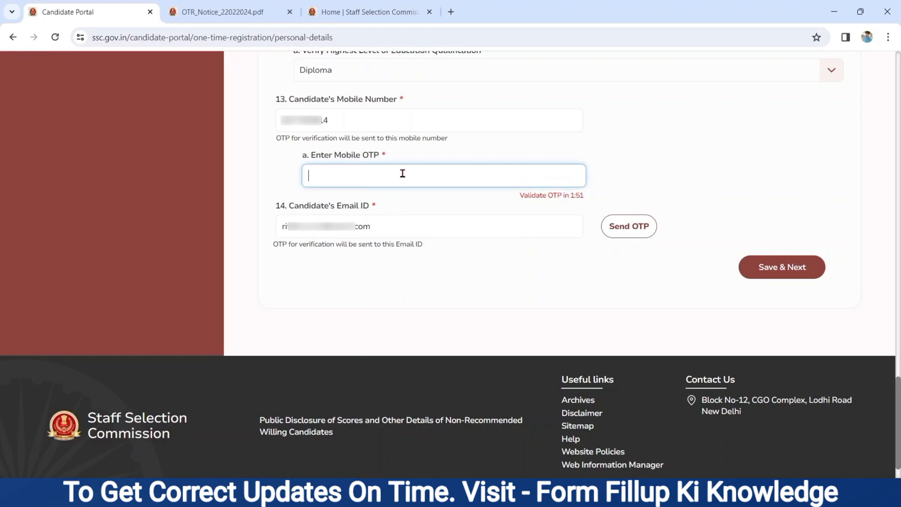
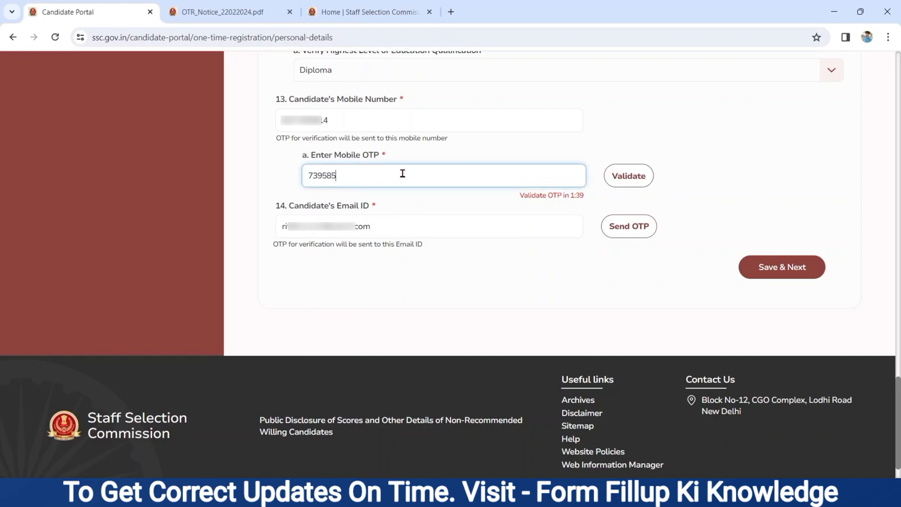
pyautogui.click(626, 180)
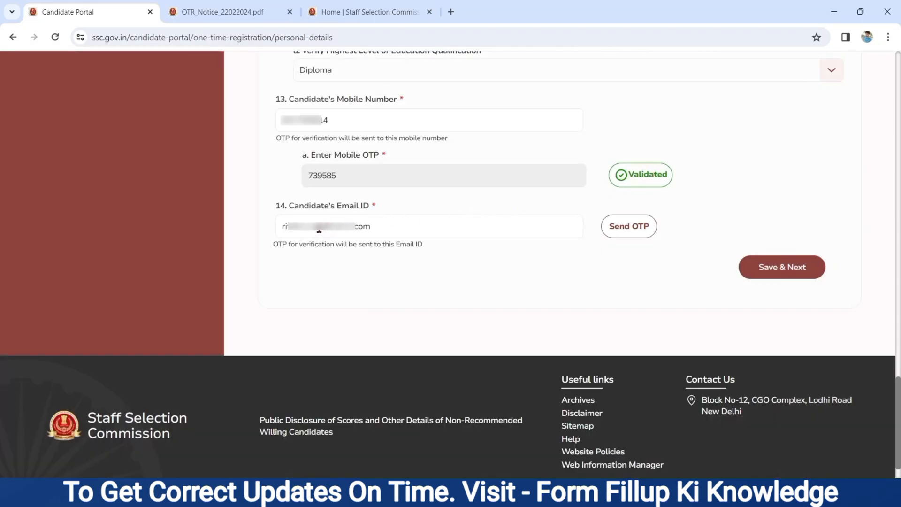
# - Request the e-mail OTP, enter the received code and validate it
pyautogui.click(621, 233)
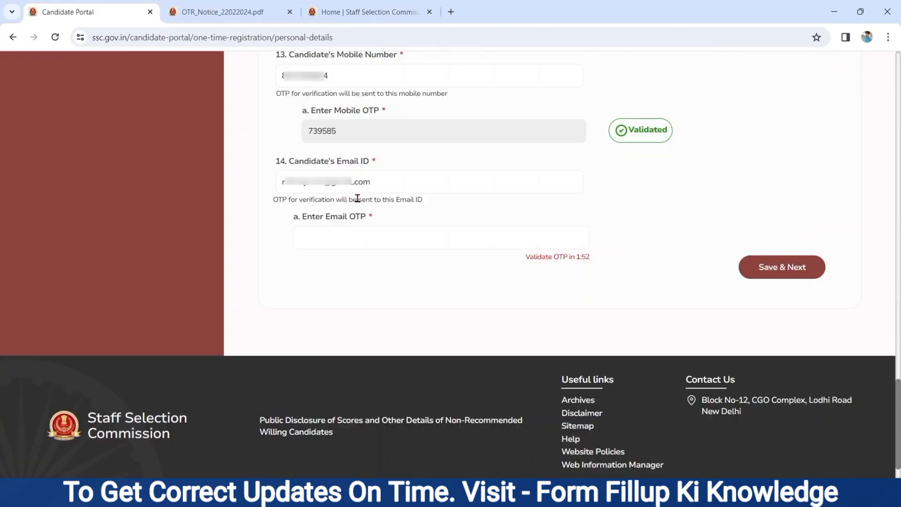
pyautogui.click(325, 235)
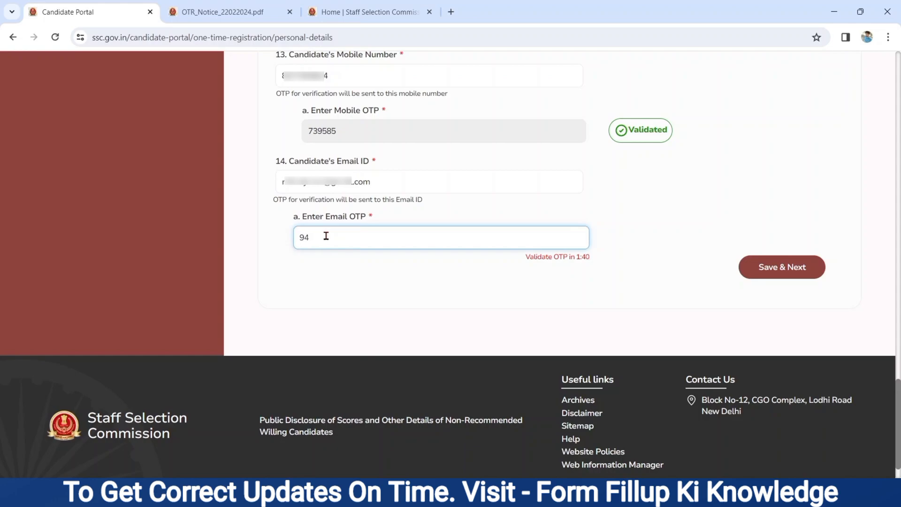
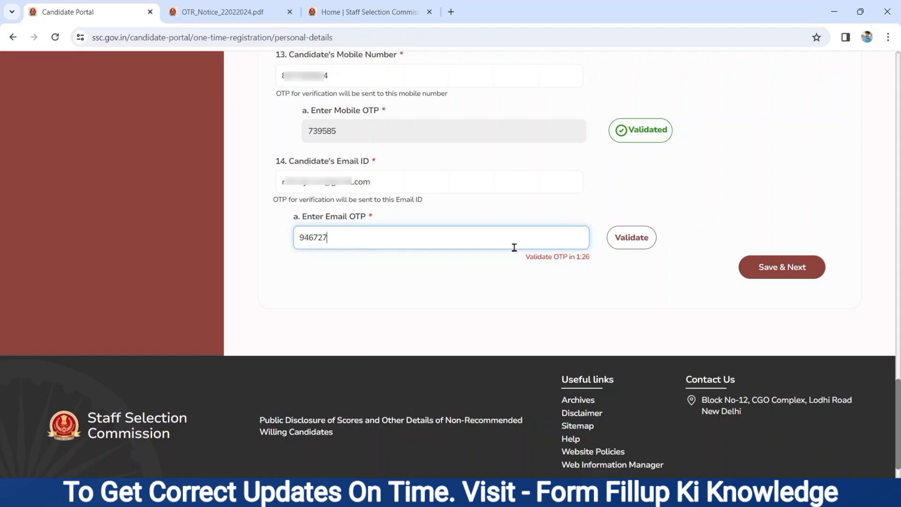
pyautogui.click(627, 238)
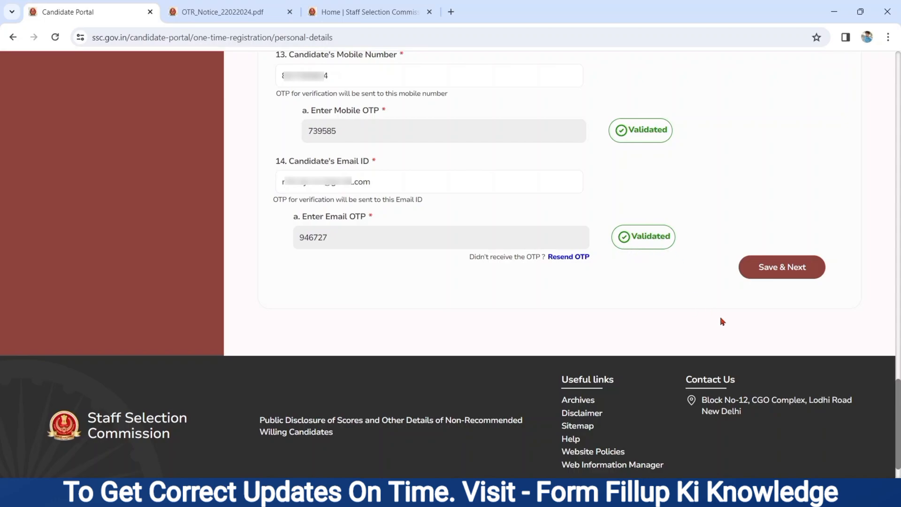
# - Save the personal details, dismiss the Success popup and highlight the new registration number
pyautogui.click(782, 269)
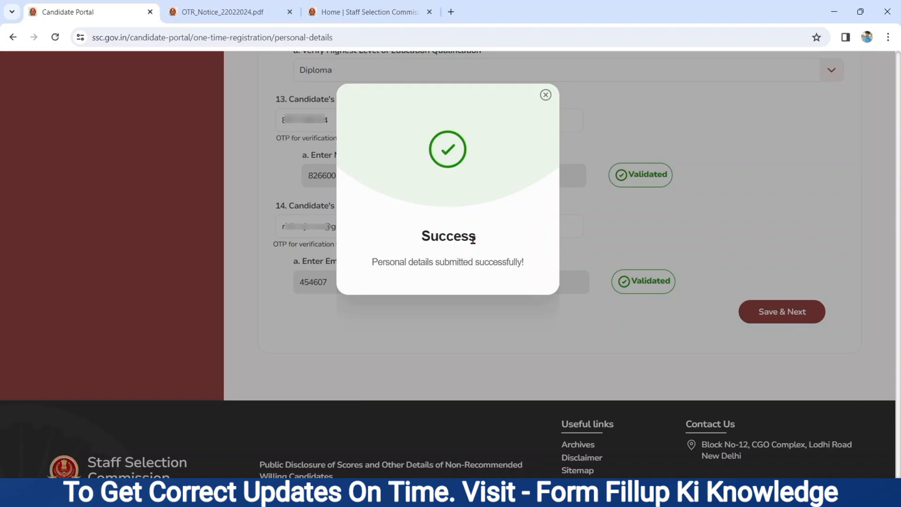
pyautogui.click(544, 95)
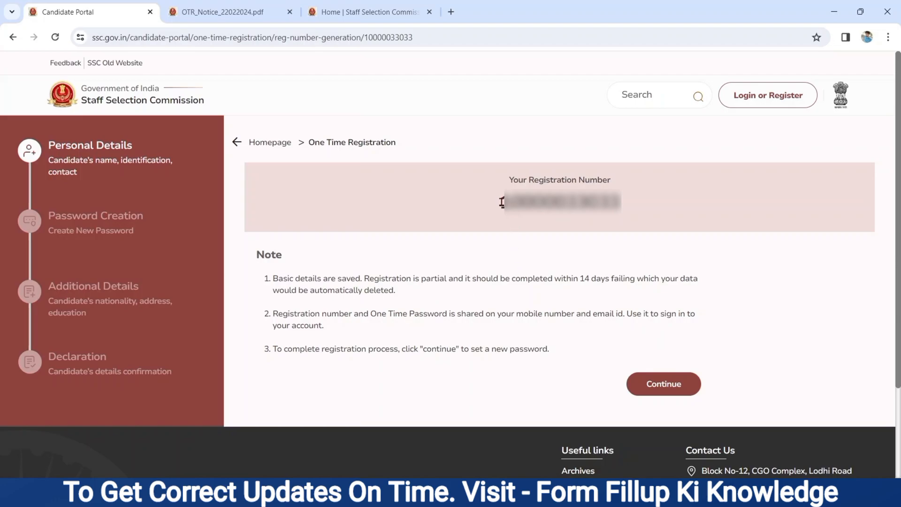
pyautogui.moveTo(501, 202); pyautogui.dragTo(622, 202)
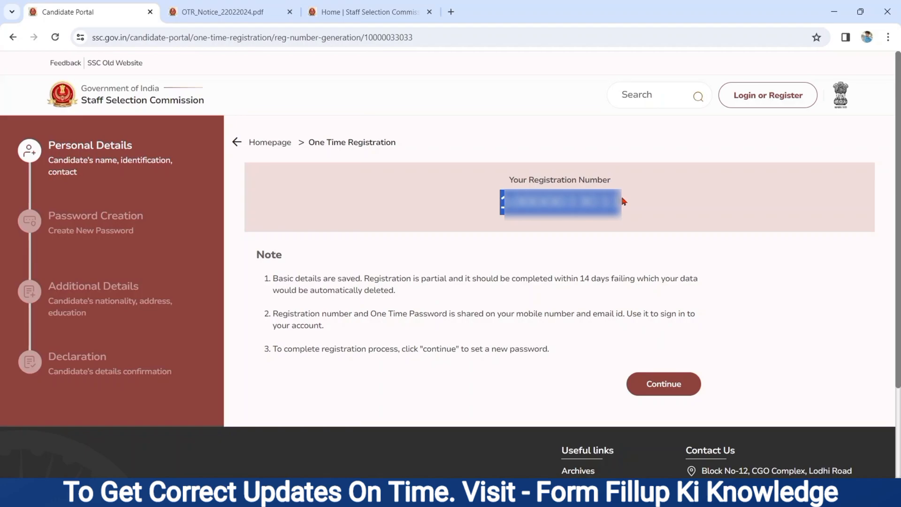
# - Sign in with the pasted registration number, the temporary password and captcha XKmyj
pyautogui.click(659, 392)
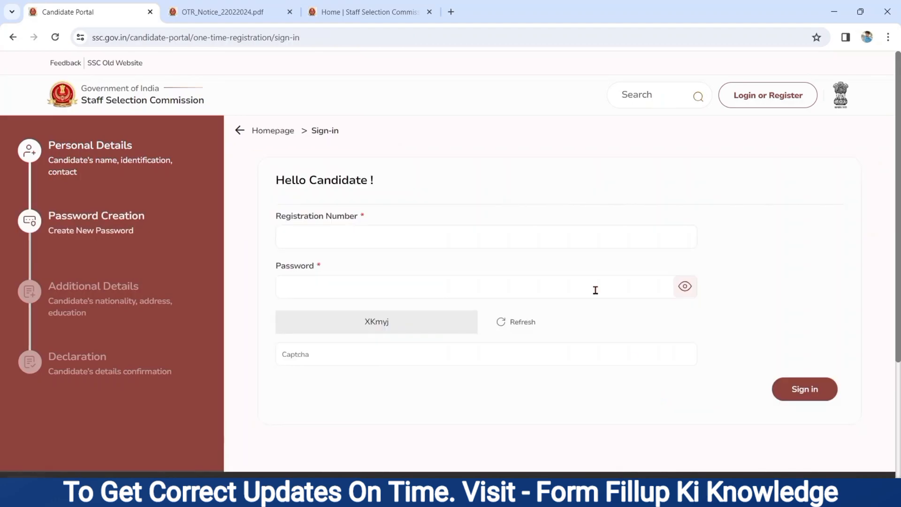
pyautogui.click(339, 239)
pyautogui.hotkey('ctrl', 'v')
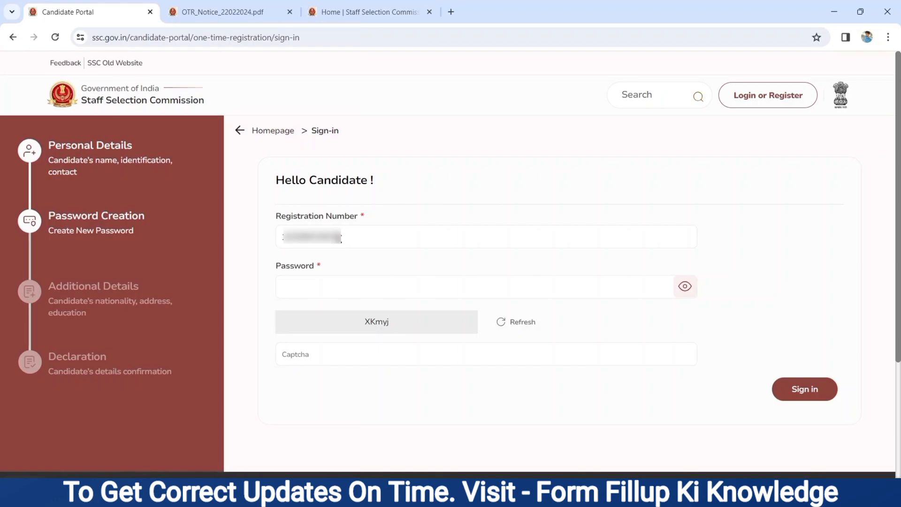
pyautogui.click(316, 286)
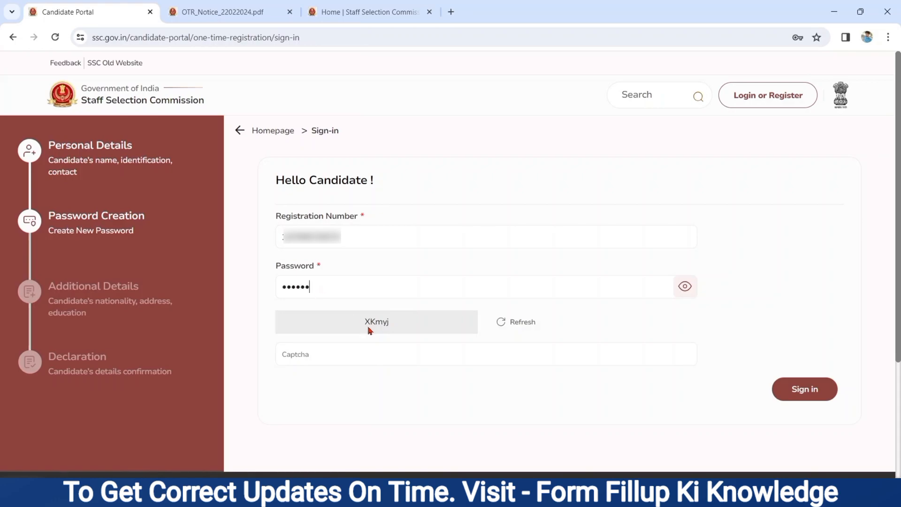
pyautogui.click(342, 353)
pyautogui.write('X')
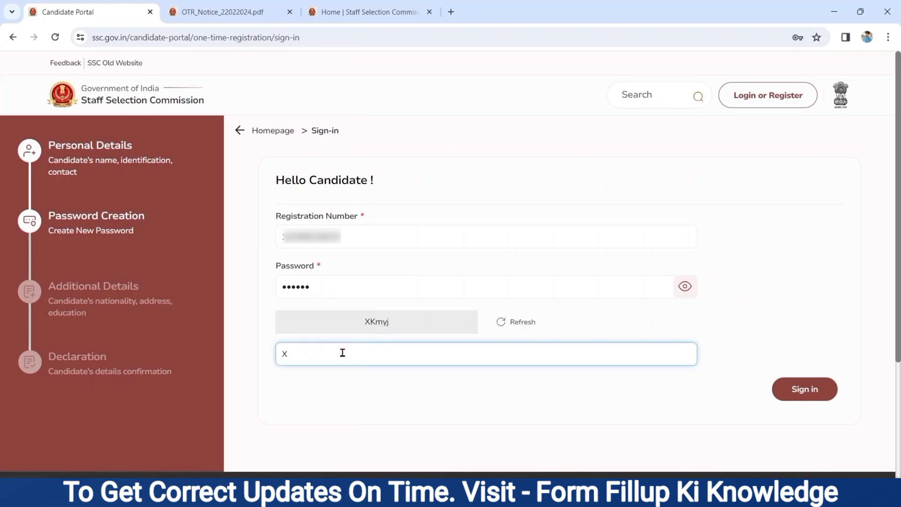
pyautogui.write('Kmyj')
pyautogui.click(774, 385)
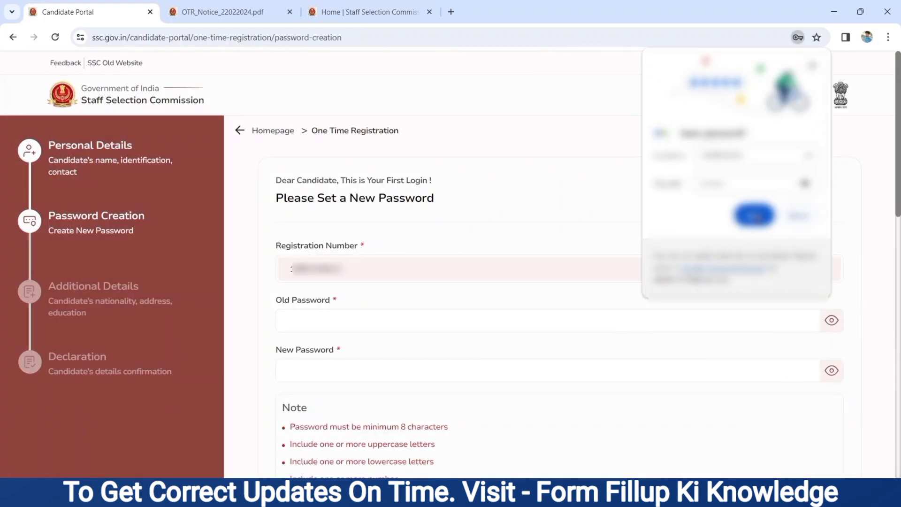
# - Dismiss the browser's save-password prompt and enter the old password
pyautogui.click(767, 216)
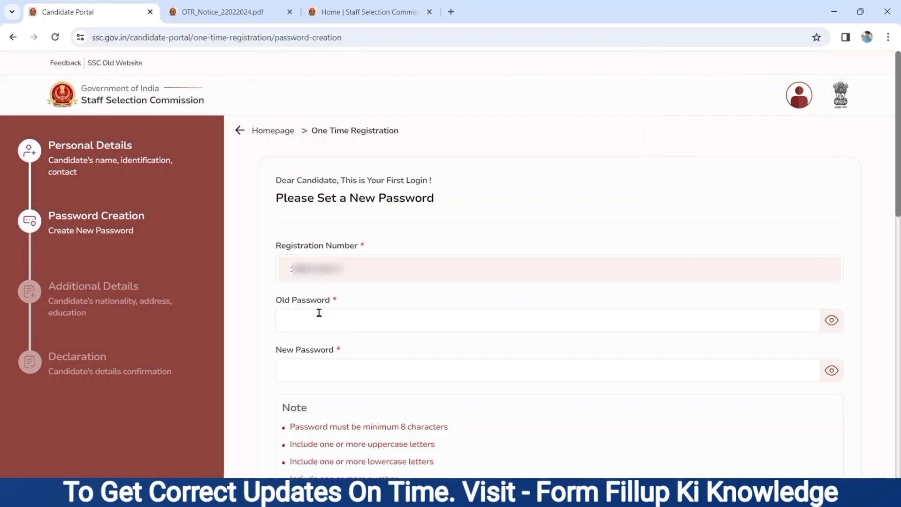
pyautogui.click(305, 320)
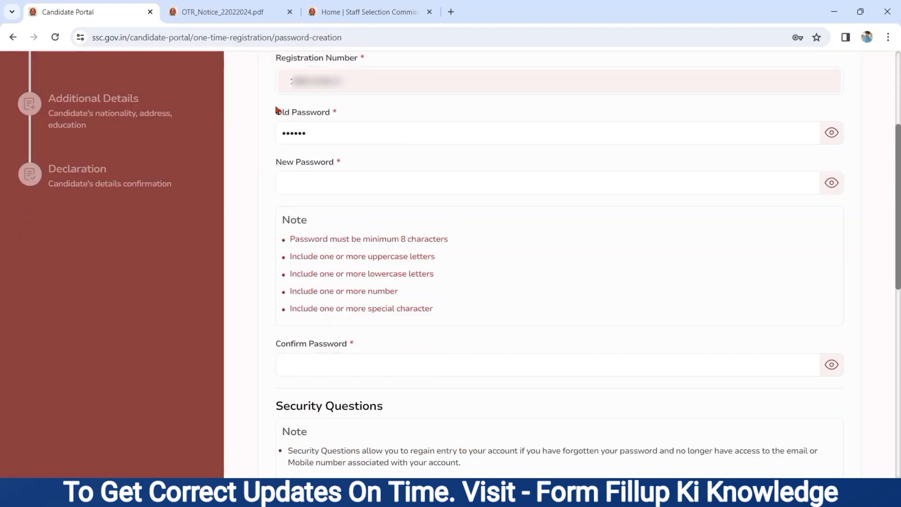
pyautogui.moveTo(276, 110); pyautogui.dragTo(334, 115)
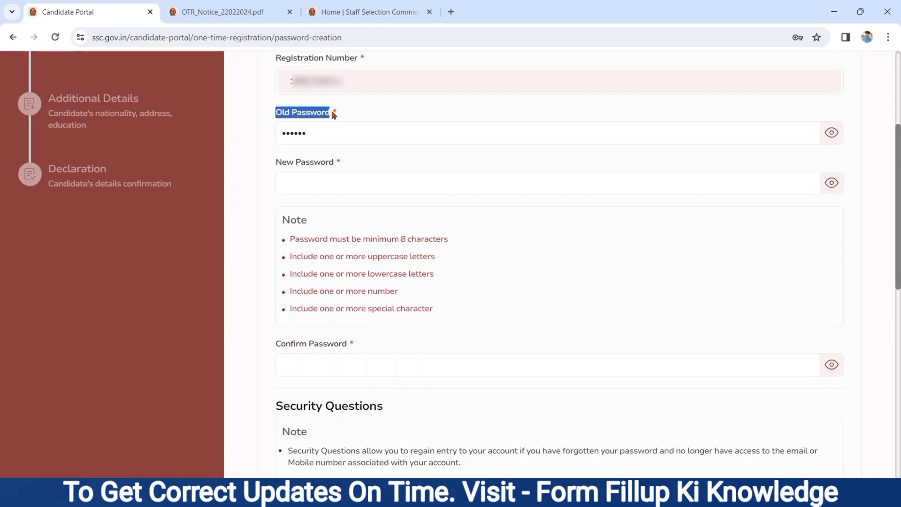
pyautogui.click(296, 182)
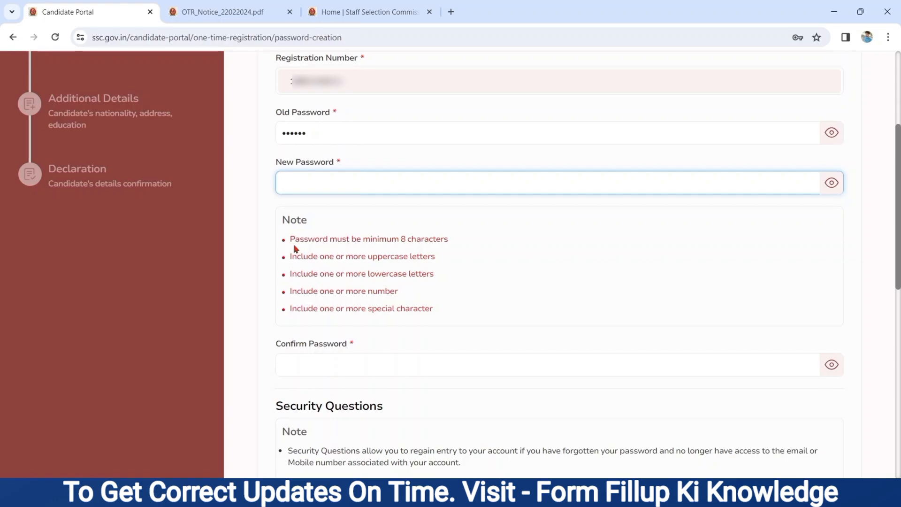
# - Highlight the five password rules: 8+ characters, uppercase, lowercase, number, special character
pyautogui.moveTo(288, 239); pyautogui.dragTo(444, 242)
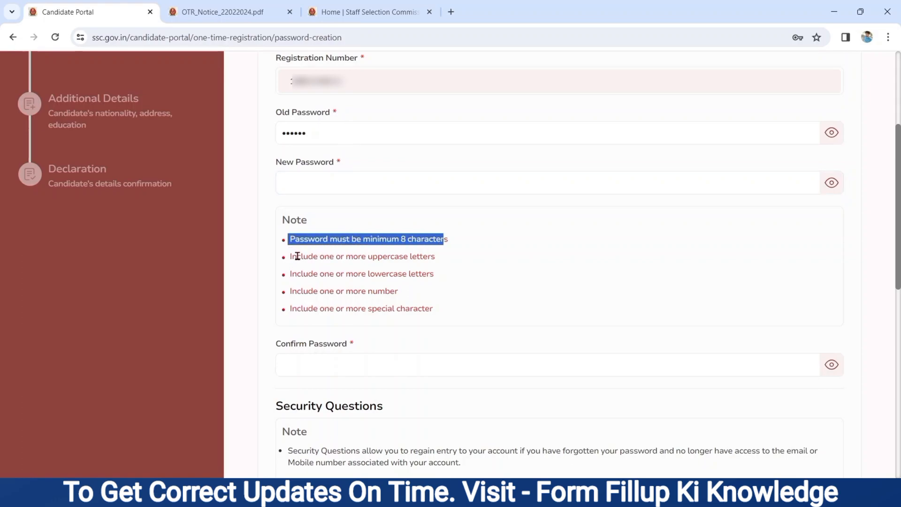
pyautogui.moveTo(289, 257); pyautogui.dragTo(433, 257)
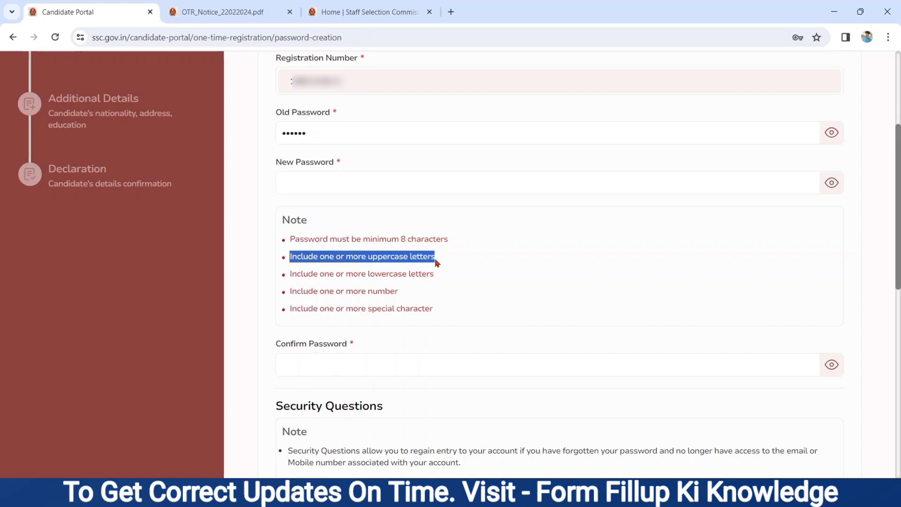
pyautogui.click(290, 274)
pyautogui.doubleClick(290, 274)
pyautogui.click(290, 273)
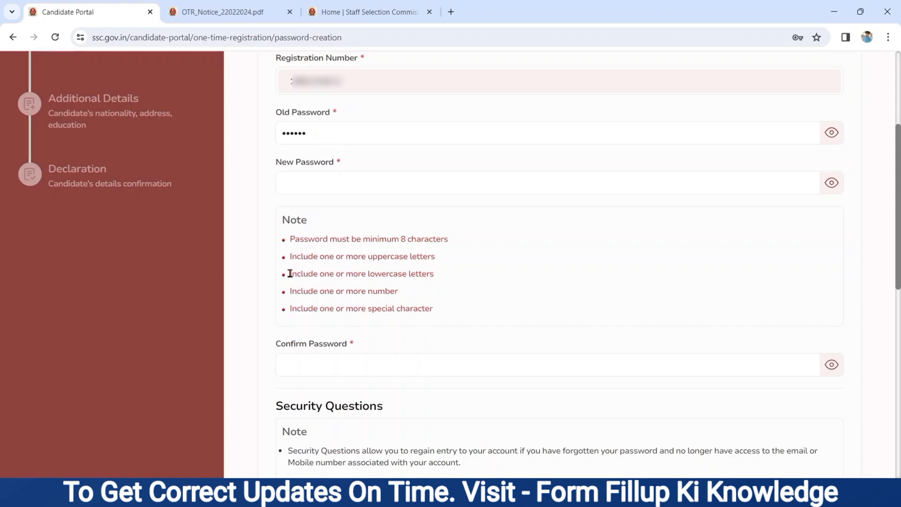
pyautogui.moveTo(290, 274); pyautogui.dragTo(429, 276)
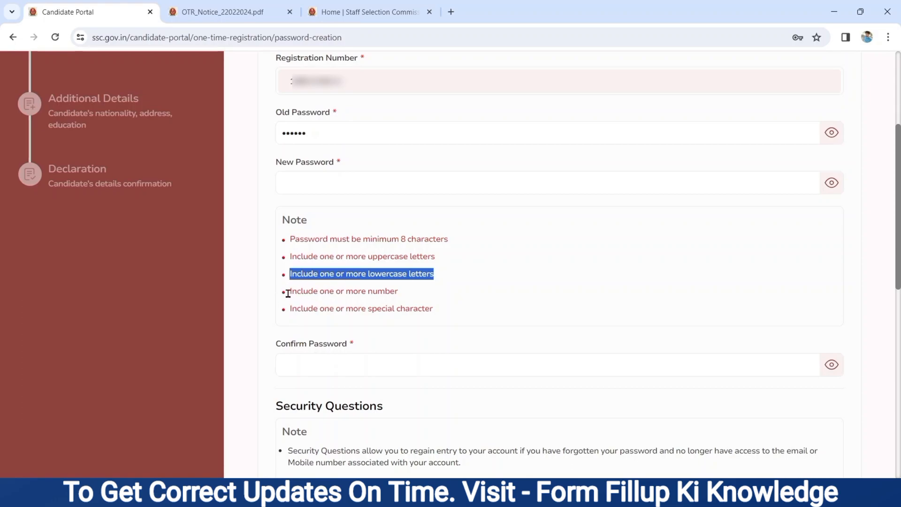
pyautogui.moveTo(288, 292); pyautogui.dragTo(388, 289)
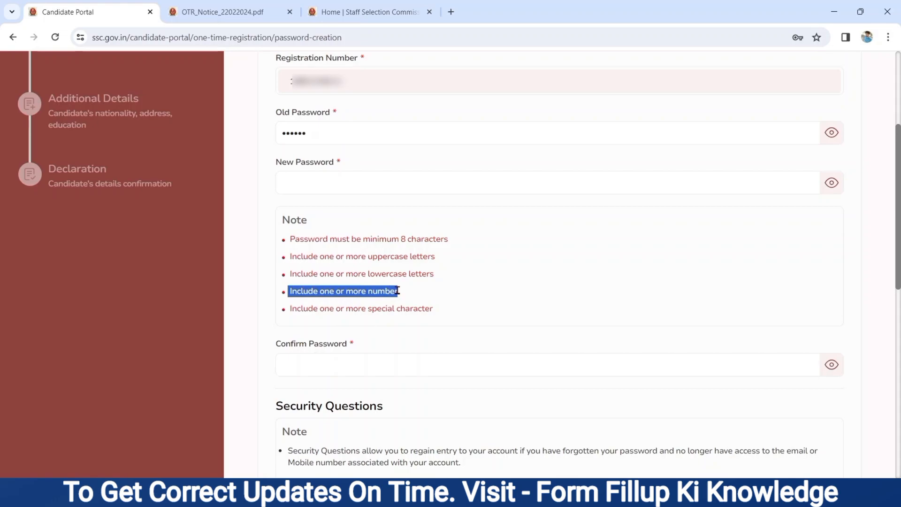
pyautogui.click(291, 308)
pyautogui.moveTo(291, 308); pyautogui.dragTo(437, 312)
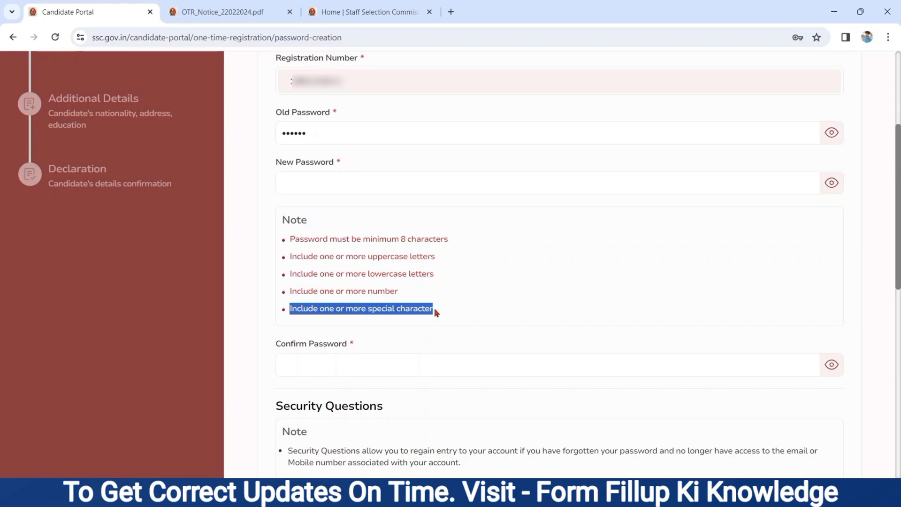
# - Type the new password into New Password and reveal it as plain text
pyautogui.click(362, 181)
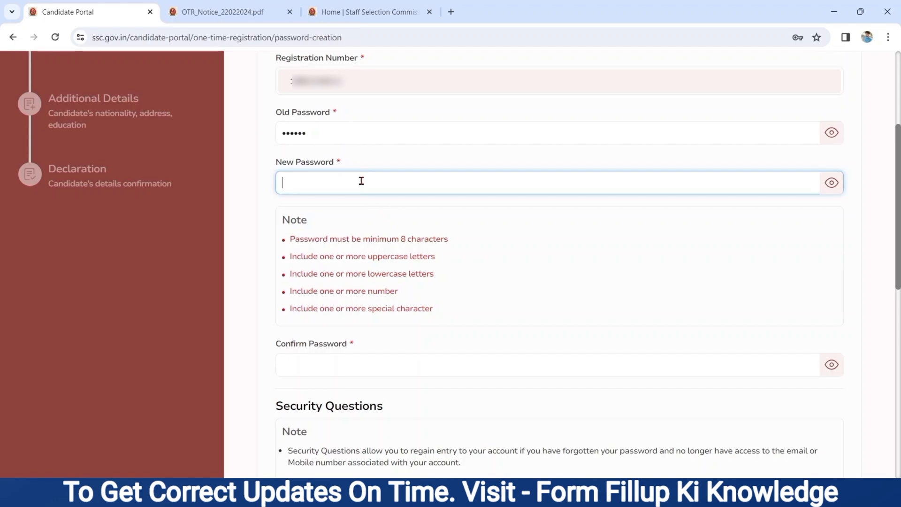
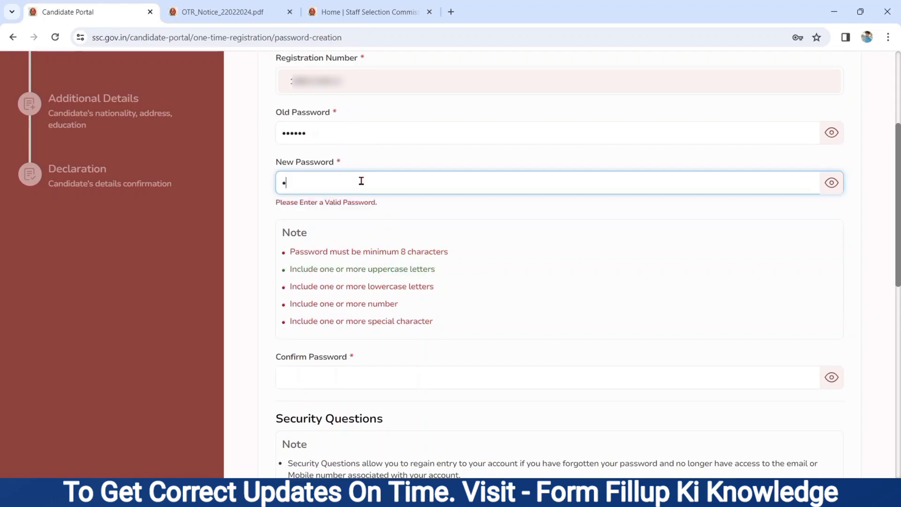
pyautogui.click(830, 183)
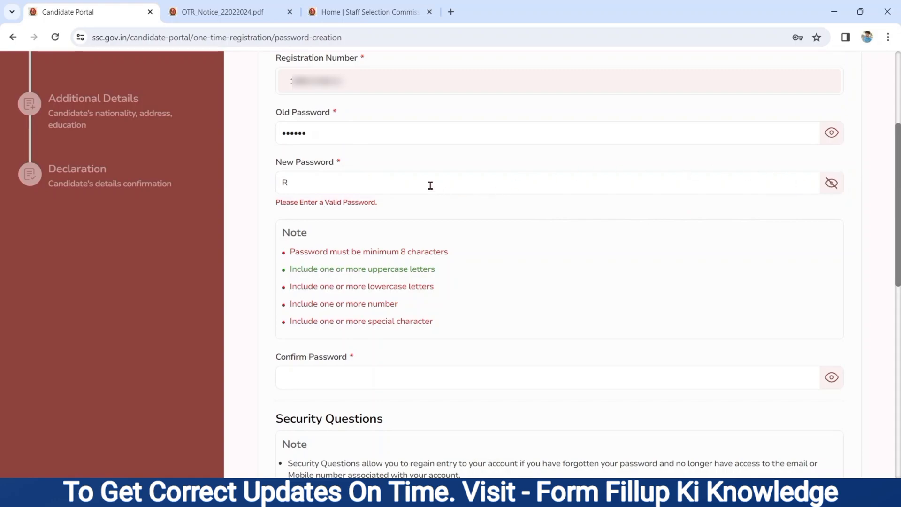
pyautogui.click(369, 176)
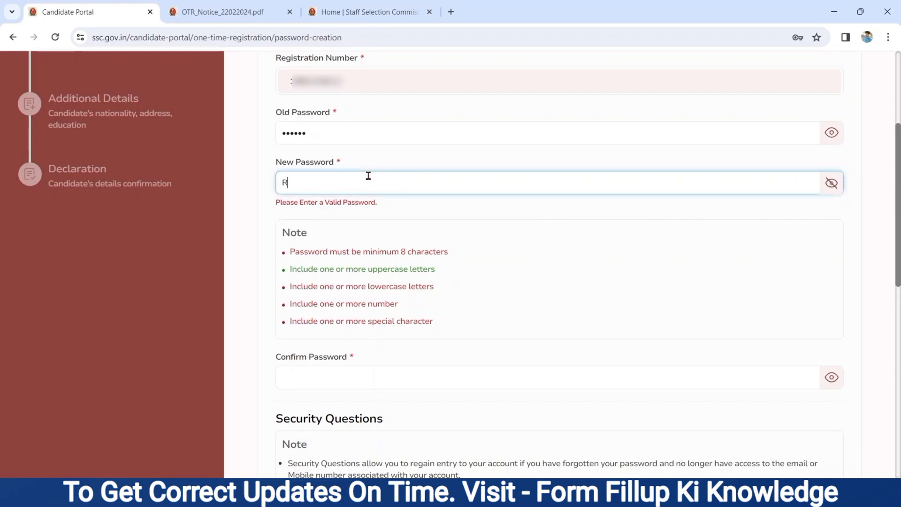
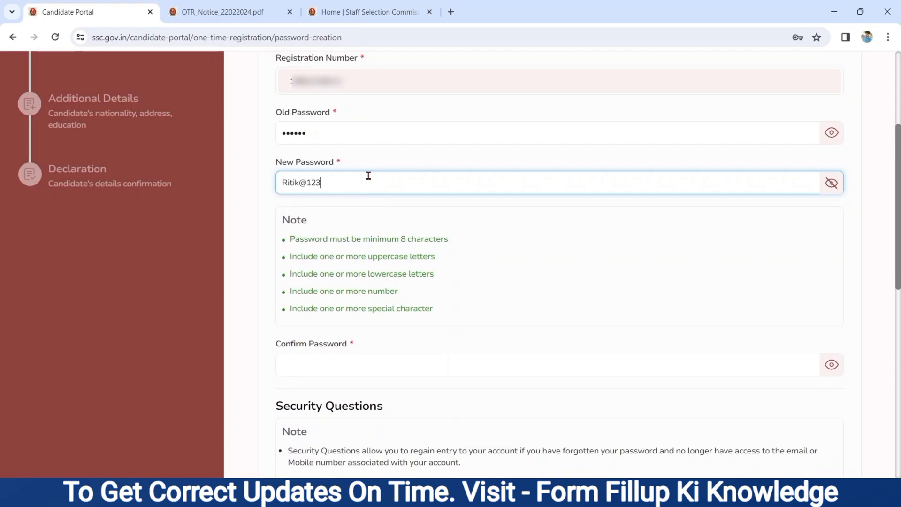
pyautogui.click(323, 217)
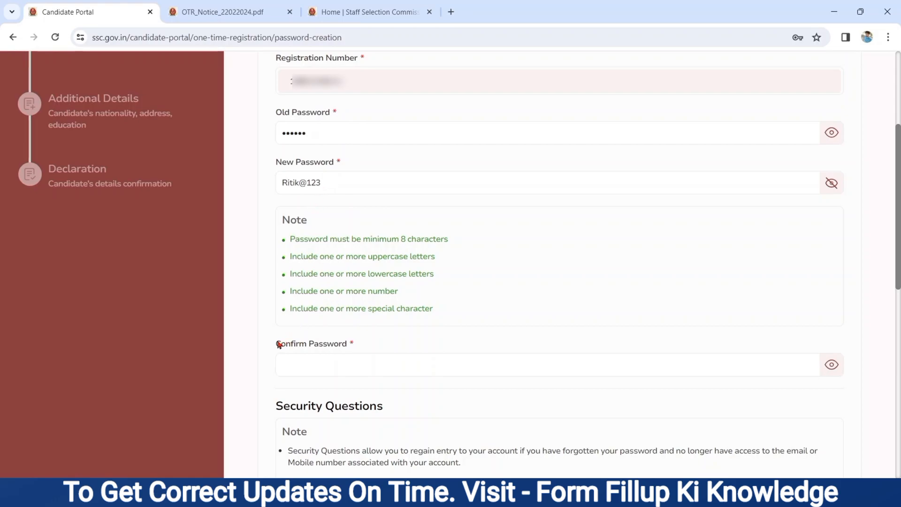
# - Highlight the Confirm Password label, then return to the New Password field
pyautogui.moveTo(279, 344); pyautogui.dragTo(356, 354)
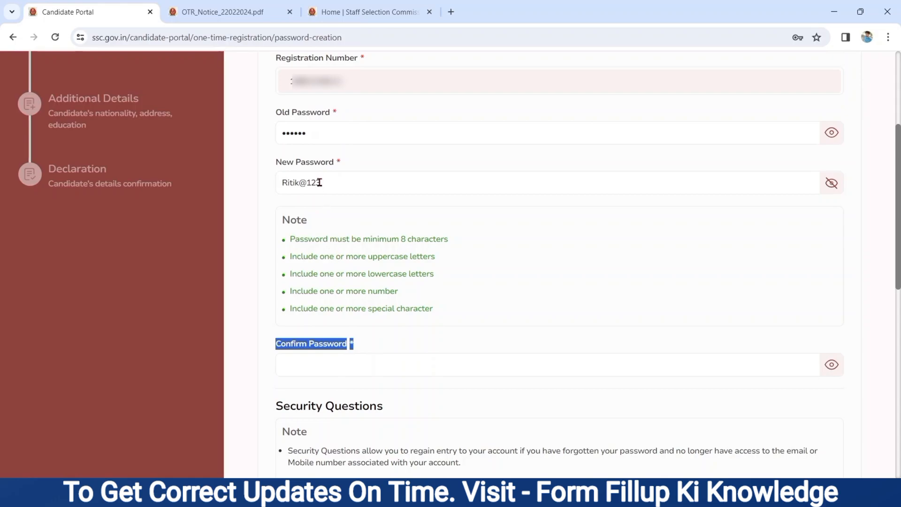
pyautogui.click(308, 368)
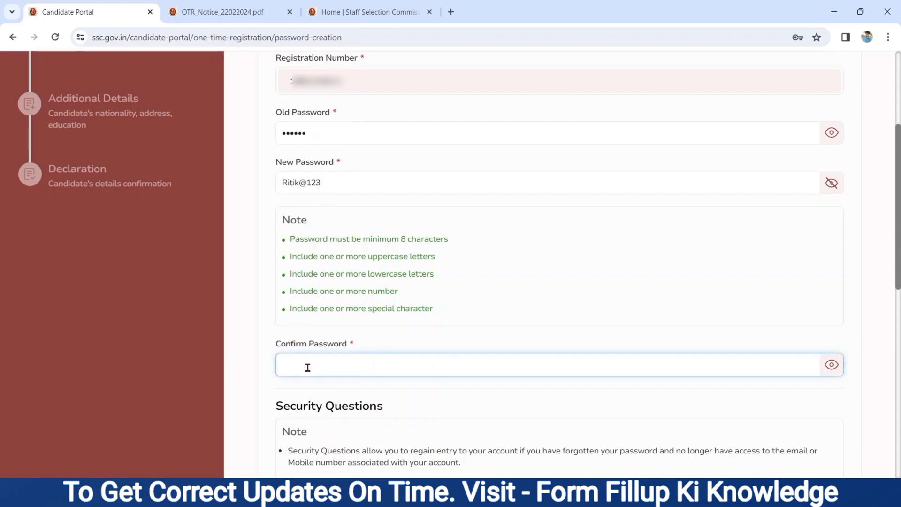
pyautogui.click(327, 181)
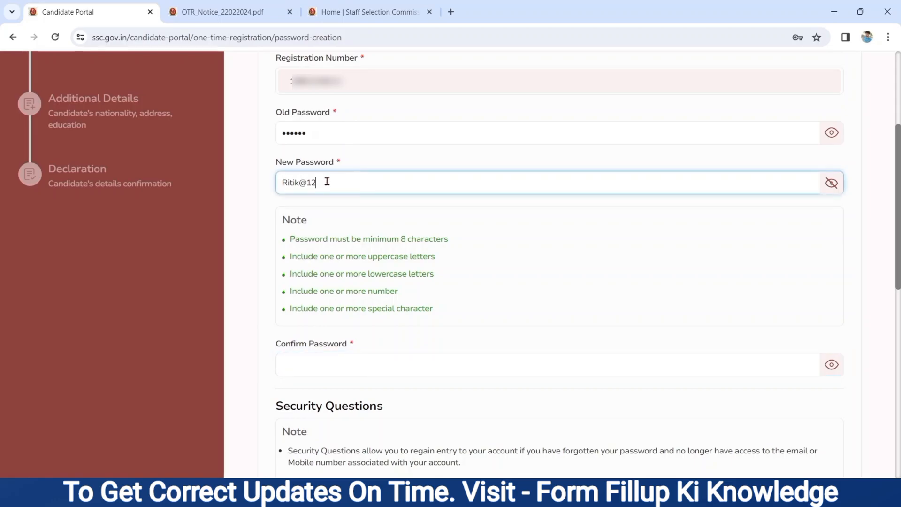
pyautogui.scroll(-7, 293, 81)
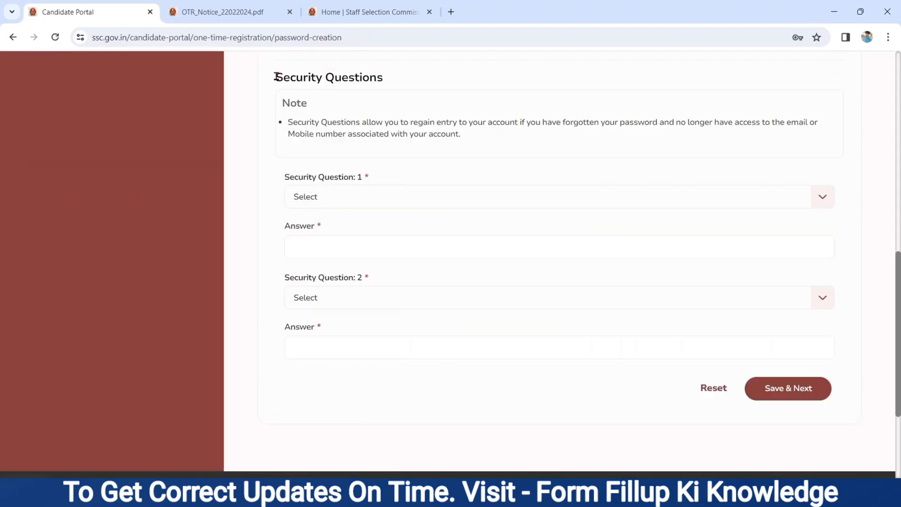
# - Pick 'What city were you born in?' as Security Question 1
pyautogui.moveTo(277, 75); pyautogui.dragTo(385, 101)
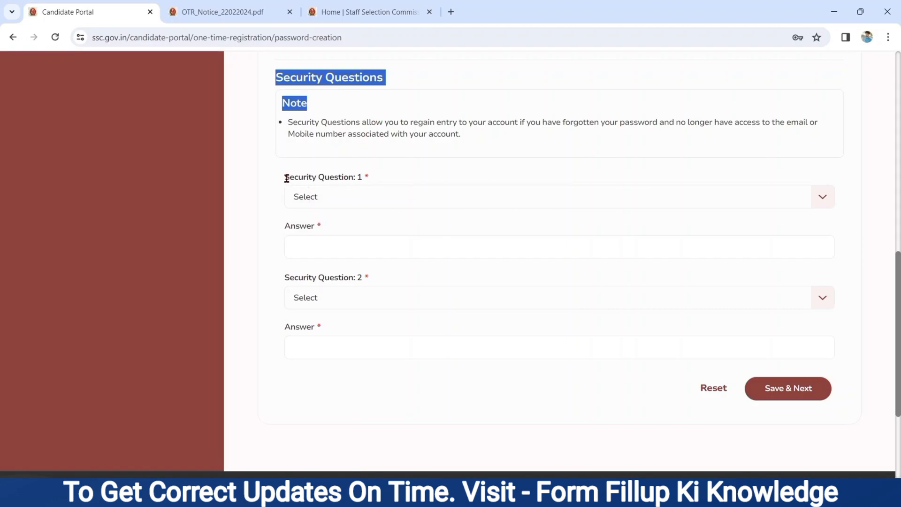
pyautogui.moveTo(286, 178); pyautogui.dragTo(380, 185)
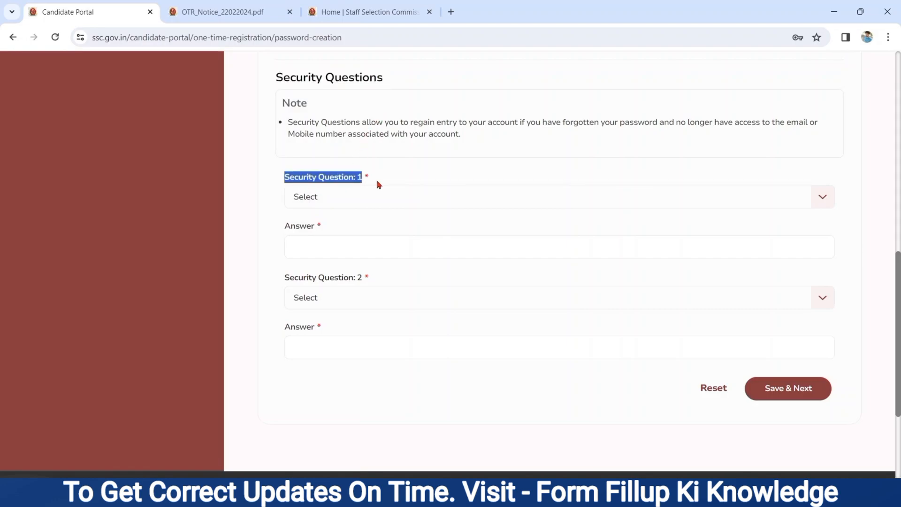
pyautogui.click(340, 196)
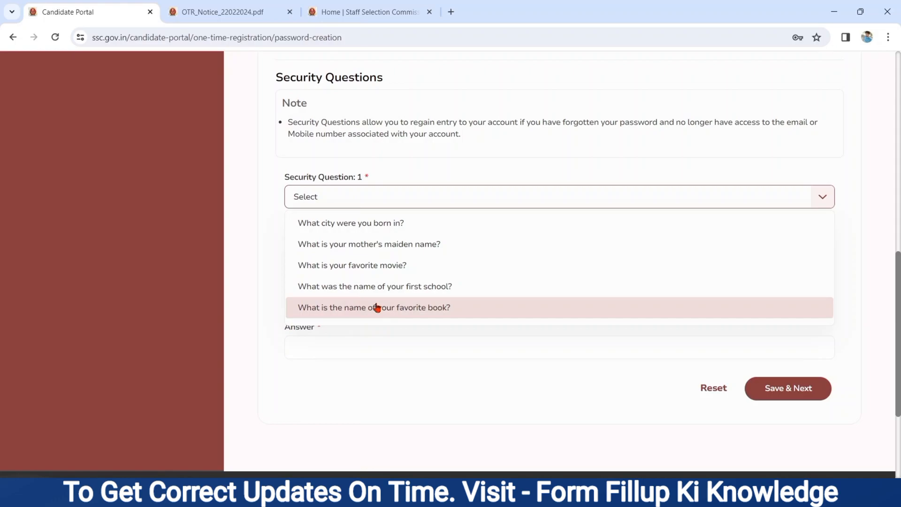
pyautogui.scroll(-1, 377, 307)
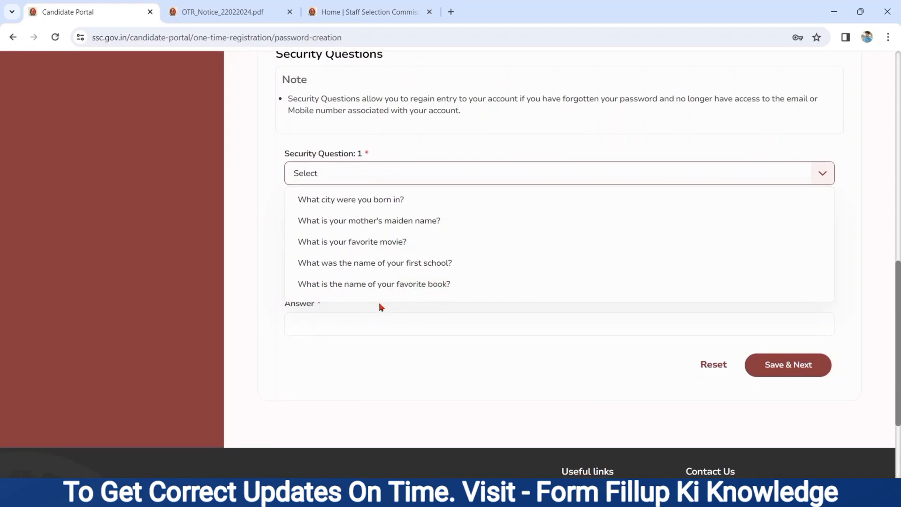
pyautogui.click(273, 258)
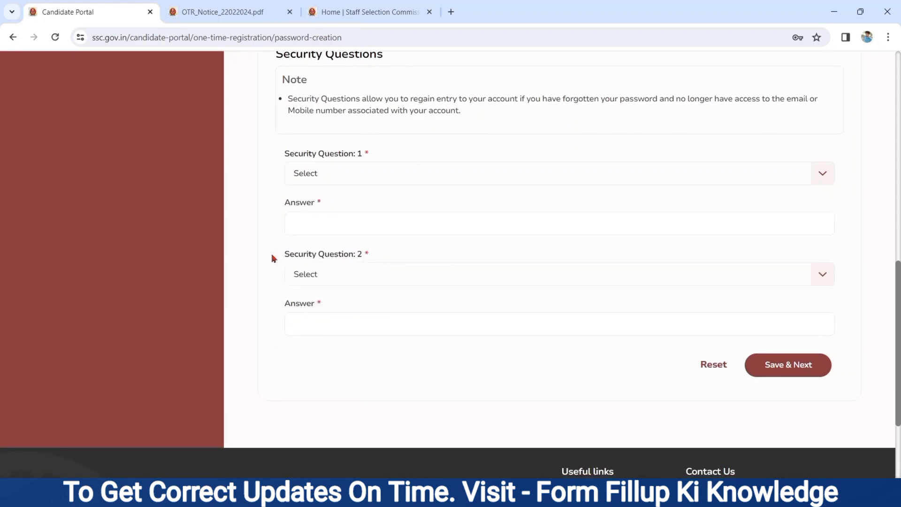
pyautogui.click(330, 277)
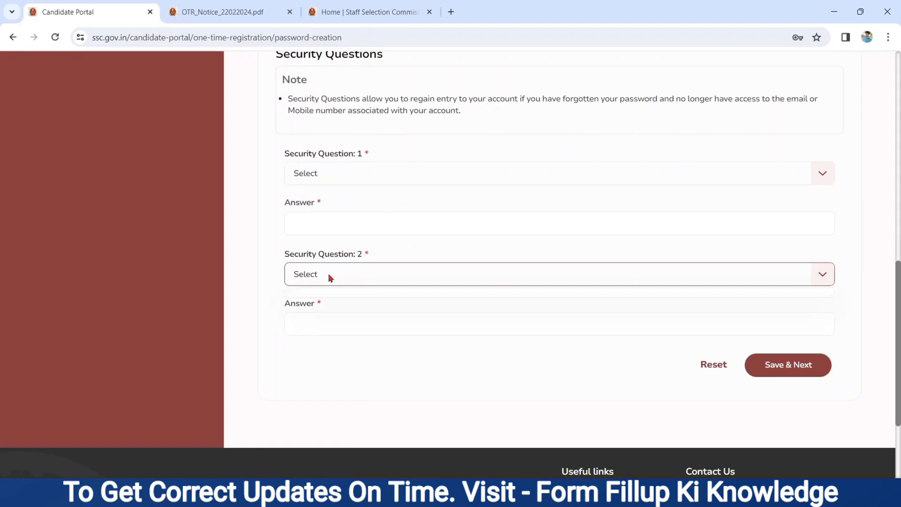
pyautogui.click(336, 179)
pyautogui.click(338, 199)
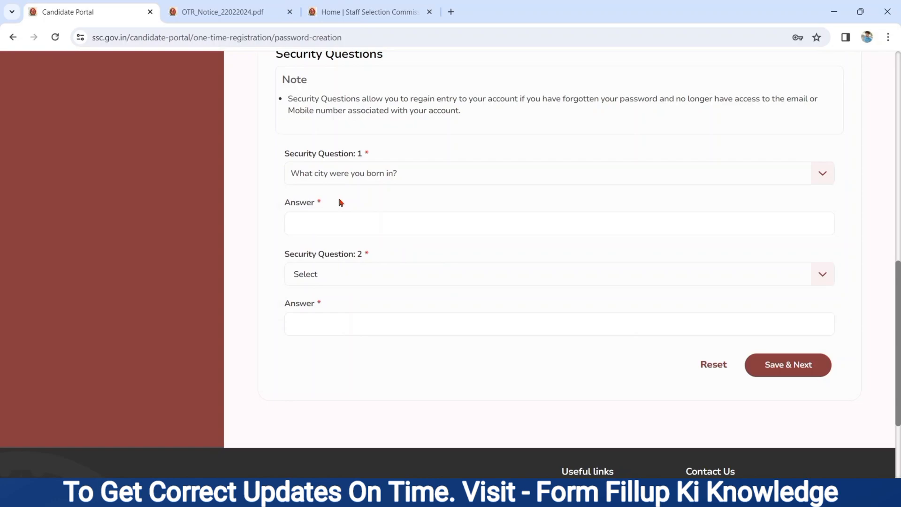
# - Answer question 1, choose and answer the favourite movie question, then save
pyautogui.click(314, 218)
pyautogui.press('Tab')
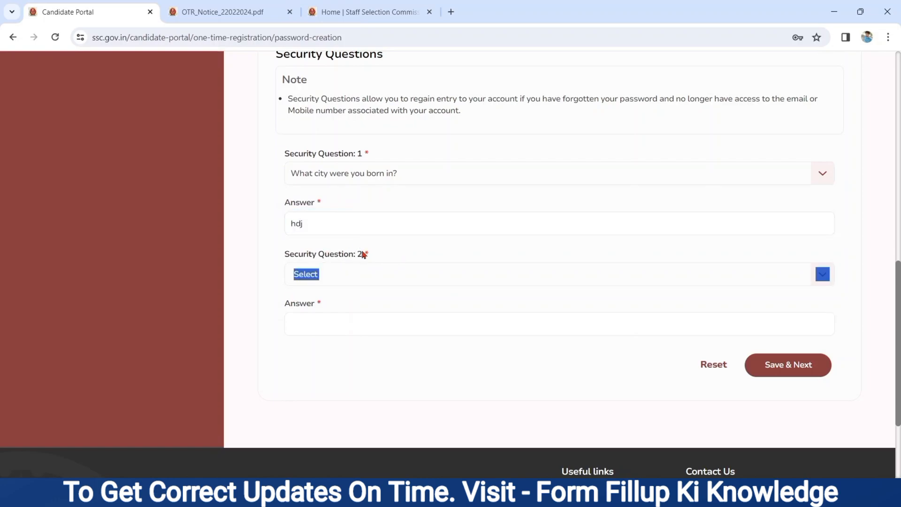
pyautogui.click(336, 279)
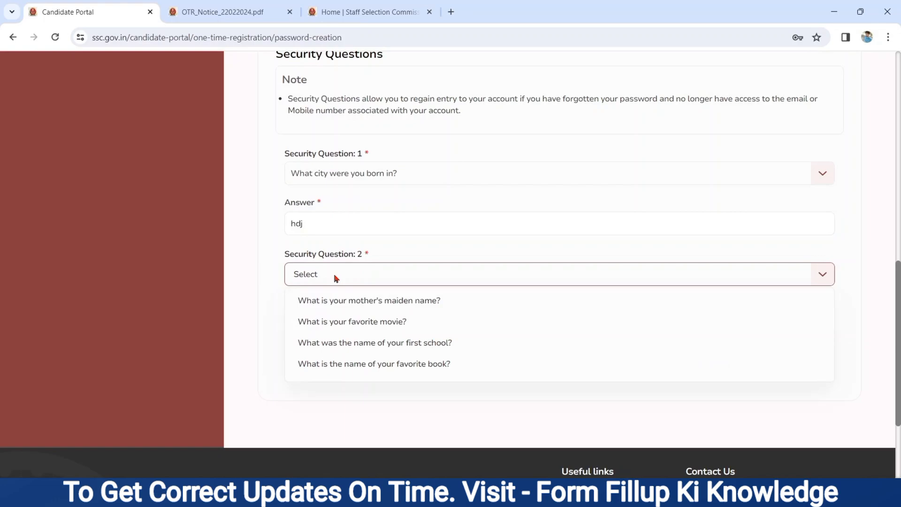
pyautogui.click(323, 327)
pyautogui.click(318, 332)
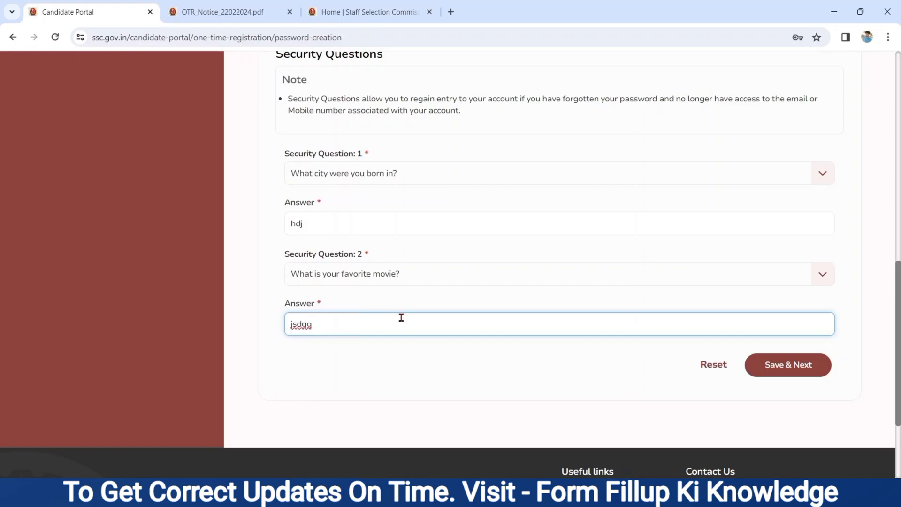
pyautogui.click(770, 367)
pyautogui.click(778, 368)
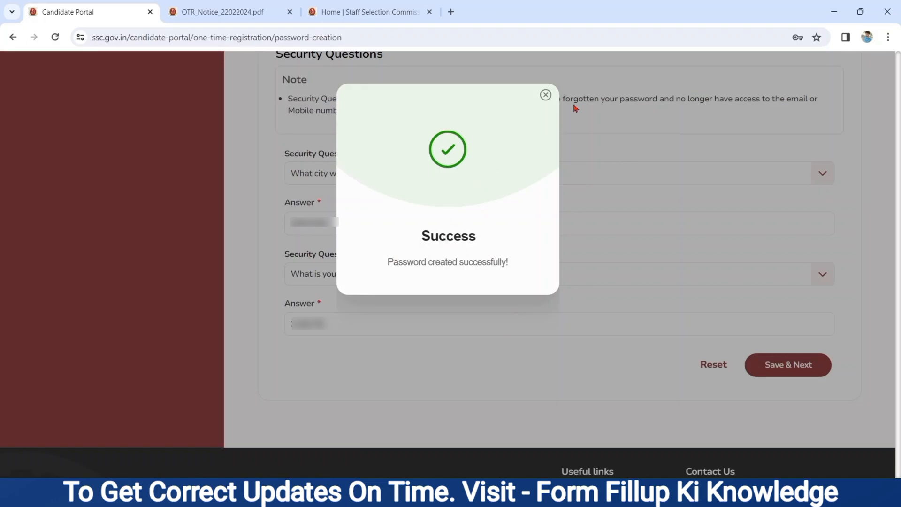
# - Dismiss both prompts, then log in with the registration number, new password and captcha cKCK5
pyautogui.click(545, 95)
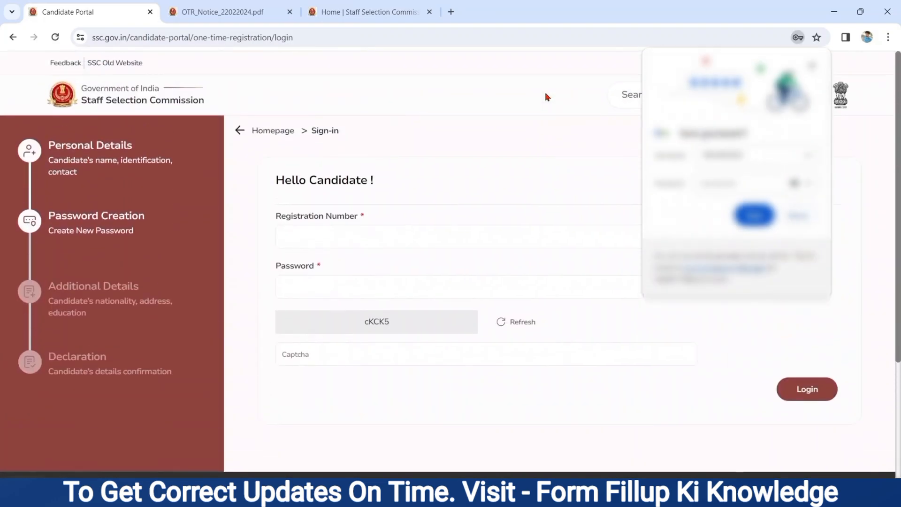
pyautogui.click(803, 218)
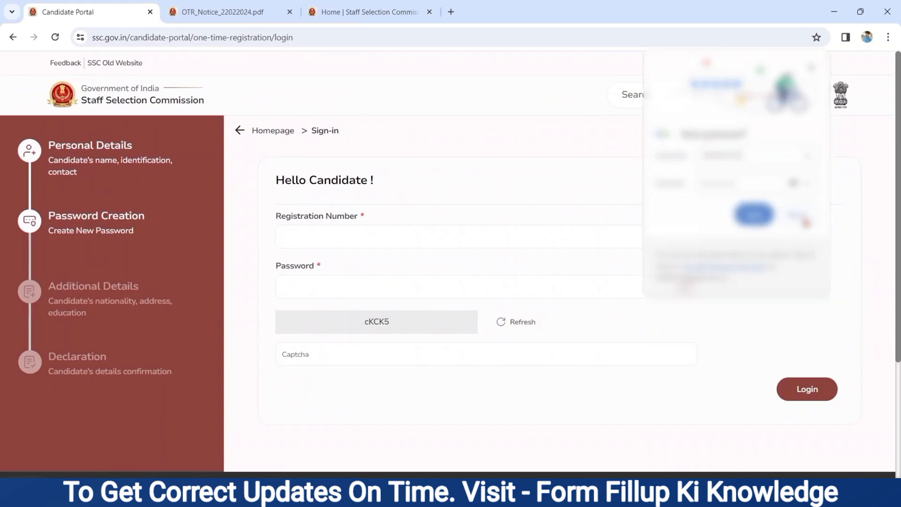
pyautogui.click(409, 234)
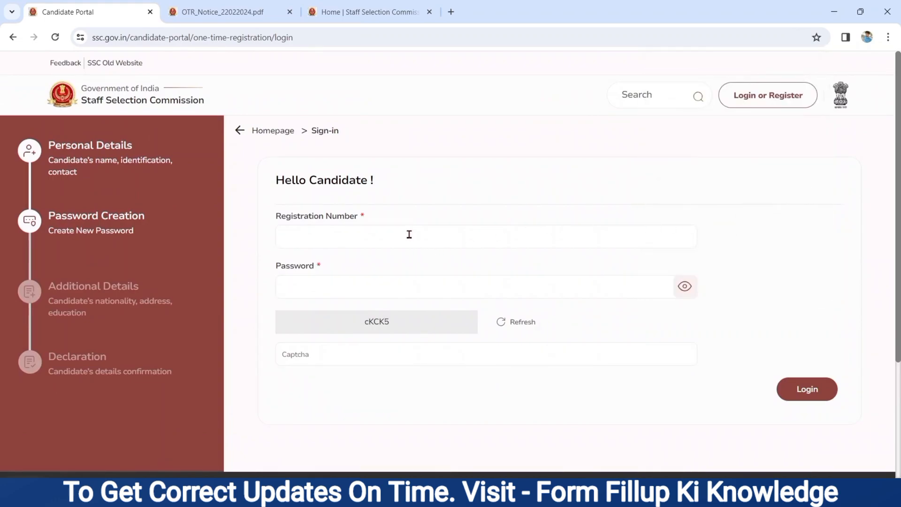
pyautogui.hotkey('ctrl', 'v')
pyautogui.click(320, 291)
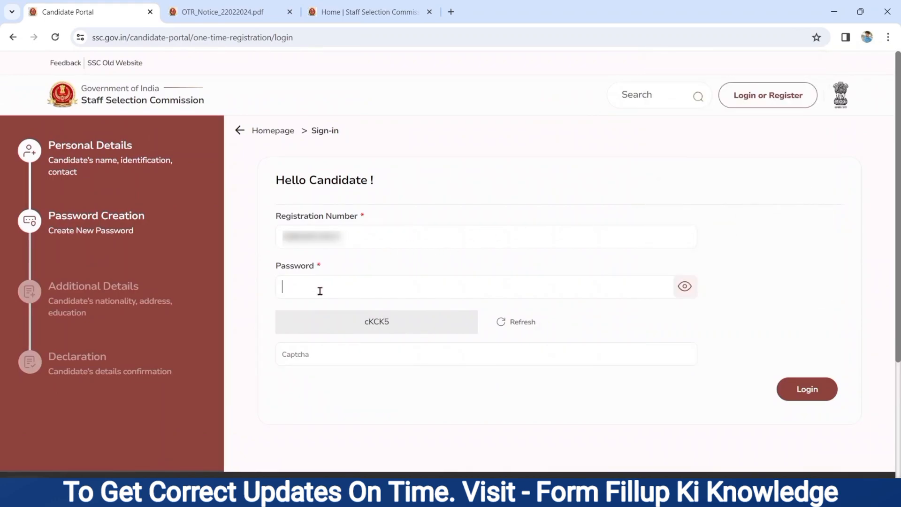
pyautogui.write('•••••••••')
pyautogui.click(354, 347)
pyautogui.write('c')
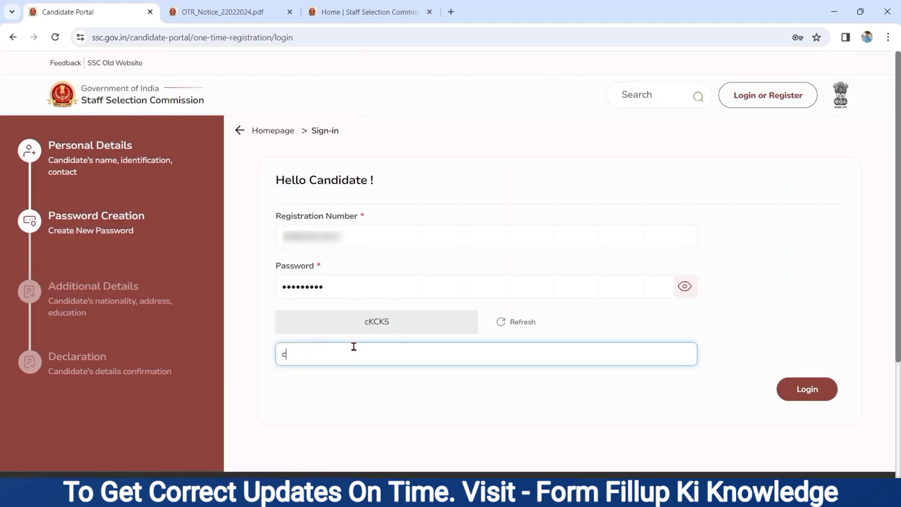
pyautogui.write('KCK5')
pyautogui.click(797, 395)
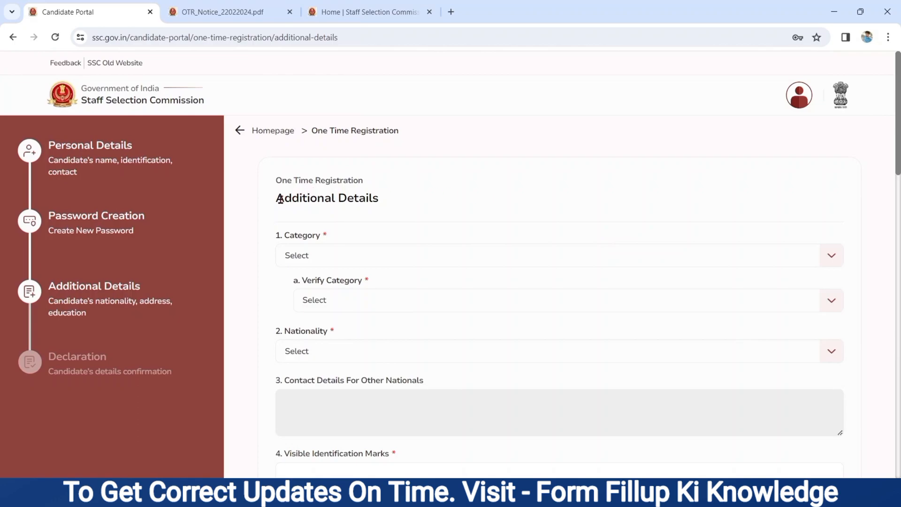
# - Choose EWS in both the Category and Verify Category dropdowns
pyautogui.moveTo(280, 199); pyautogui.dragTo(386, 214)
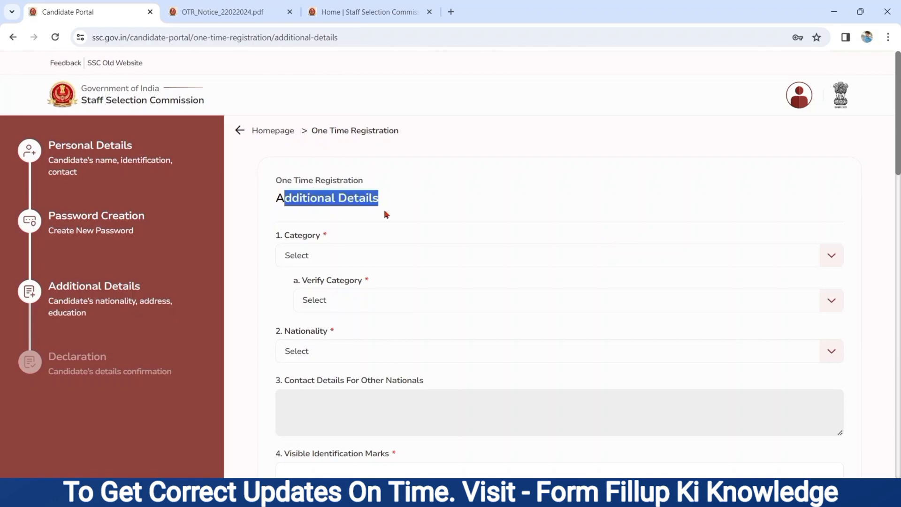
pyautogui.click(288, 237)
pyautogui.doubleClick(307, 236)
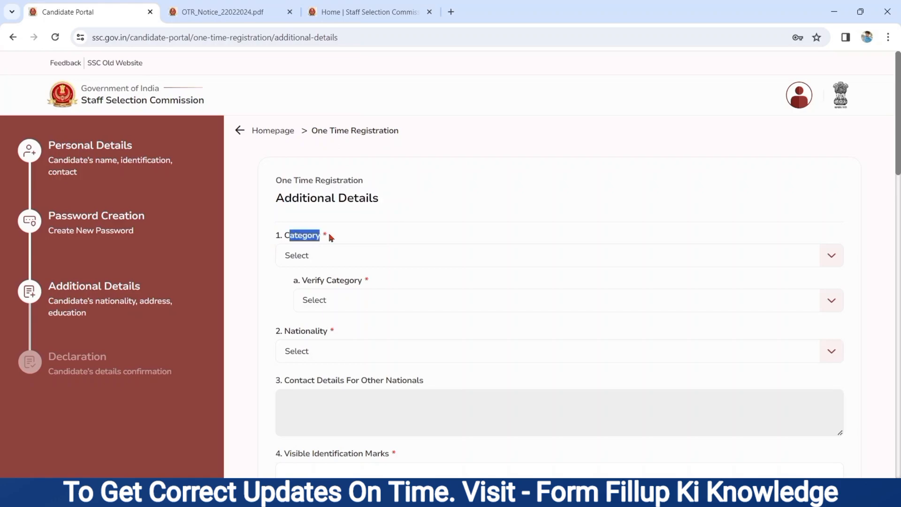
pyautogui.click(300, 266)
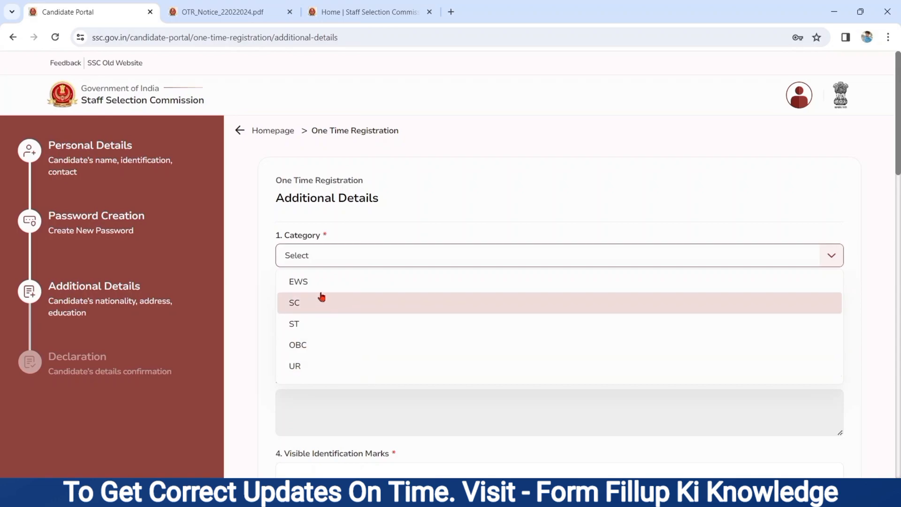
pyautogui.click(298, 280)
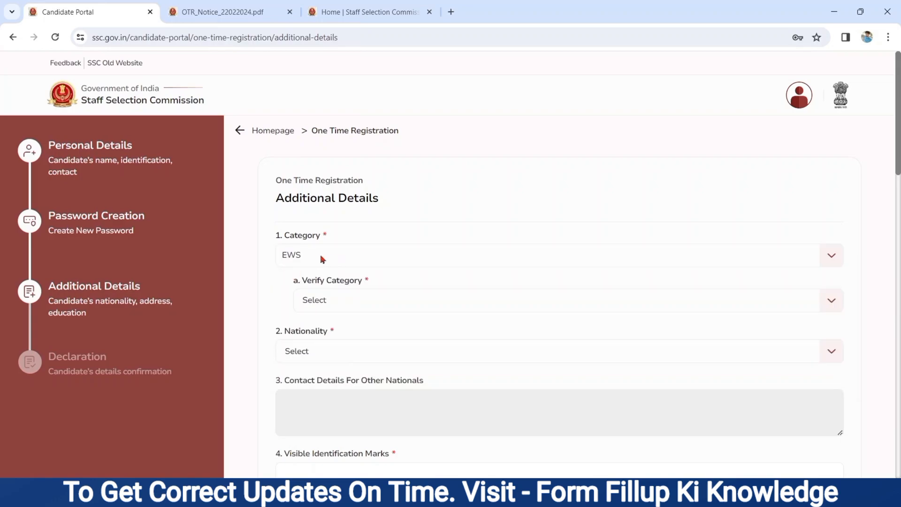
pyautogui.moveTo(300, 280); pyautogui.dragTo(368, 286)
pyautogui.click(325, 301)
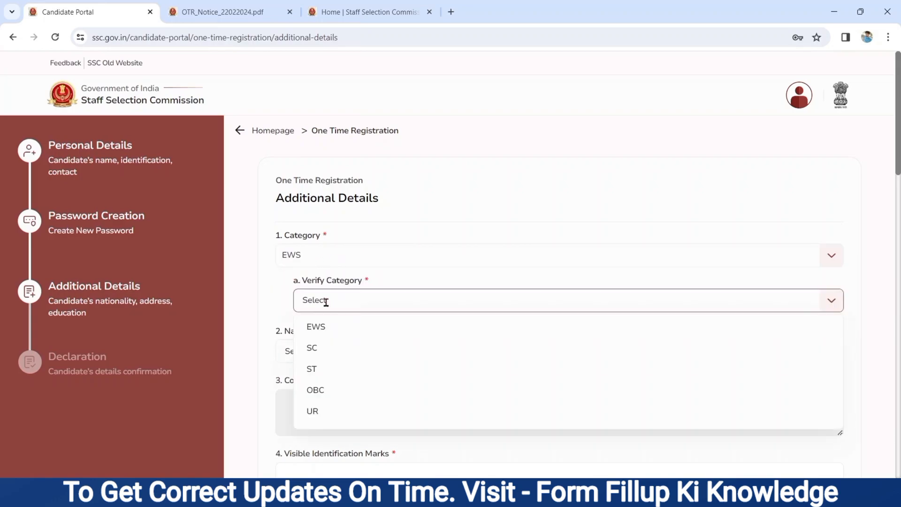
pyautogui.click(311, 327)
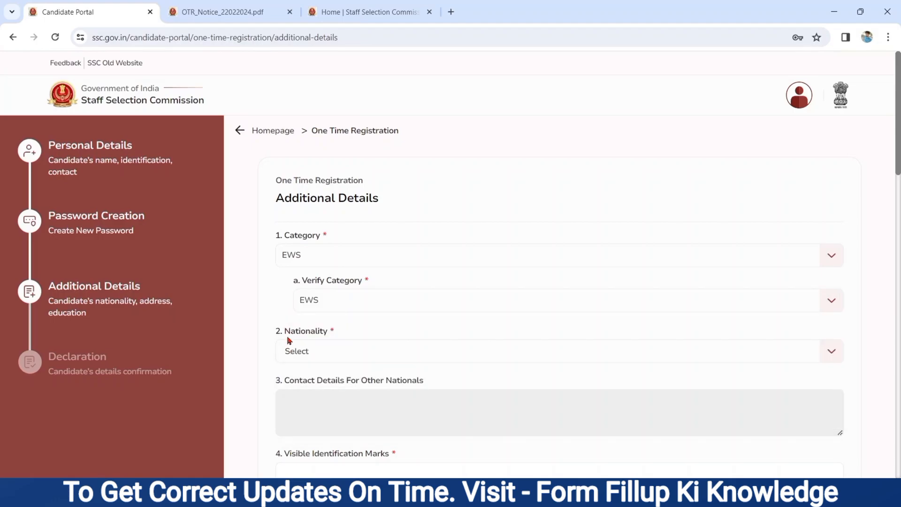
pyautogui.doubleClick(289, 330)
pyautogui.scroll(-3, 288, 330)
pyautogui.click(302, 234)
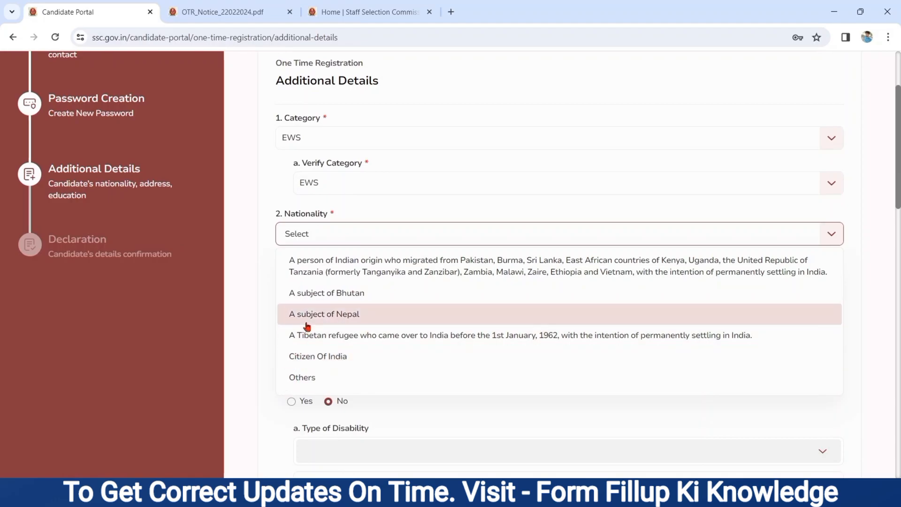
# - Set nationality to Citizen Of India and enter identification mark 'A CUT MARK ON RIGHT FOOT'
pyautogui.click(303, 357)
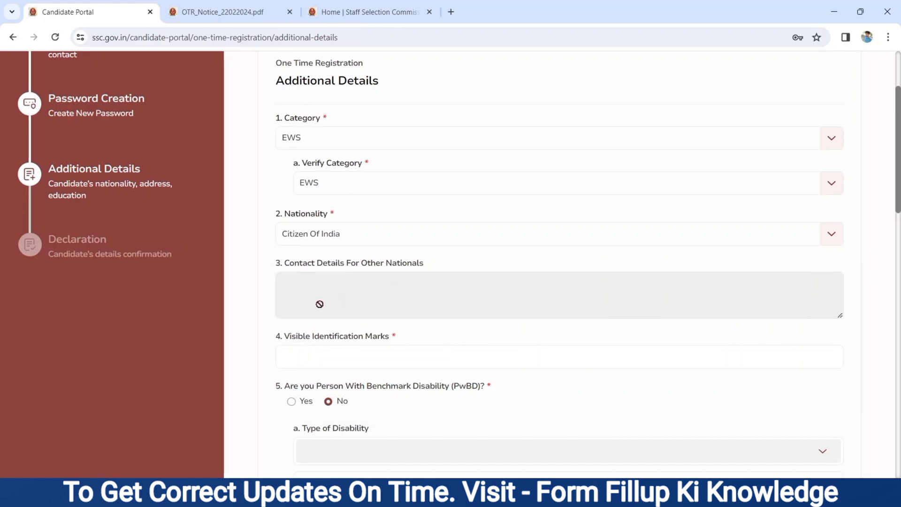
pyautogui.moveTo(284, 262); pyautogui.dragTo(423, 264)
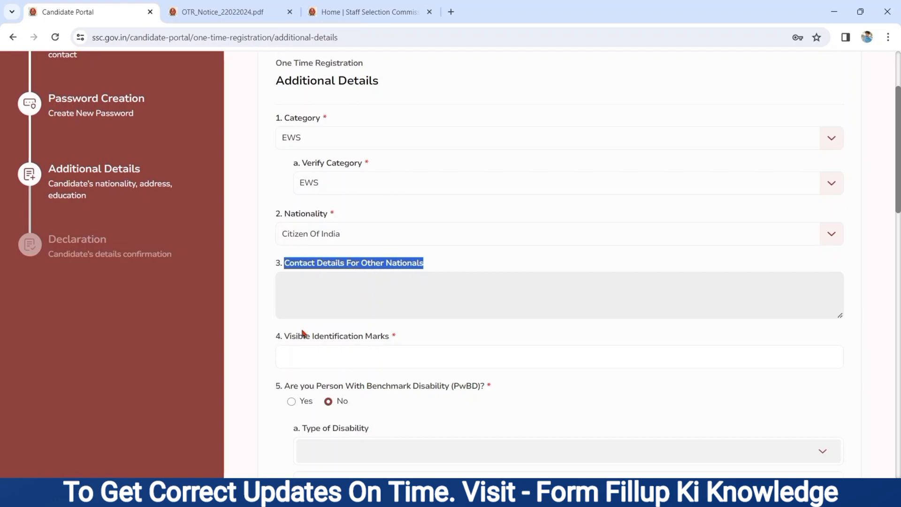
pyautogui.moveTo(288, 339); pyautogui.dragTo(389, 337)
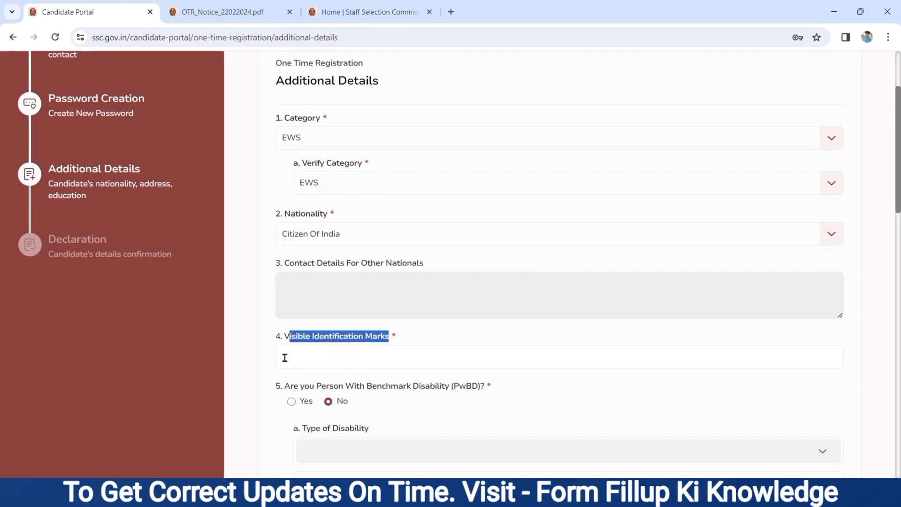
pyautogui.click(314, 353)
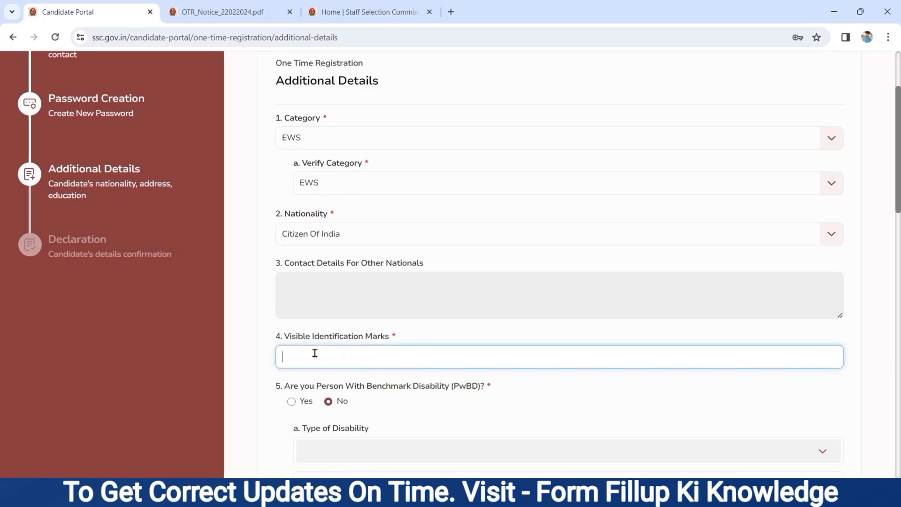
pyautogui.write('A CUT MARK ON RIGHT FOOT')
# - Try Yes on the PwBD question, then set the answer back to No
pyautogui.scroll(-5, 301, 235)
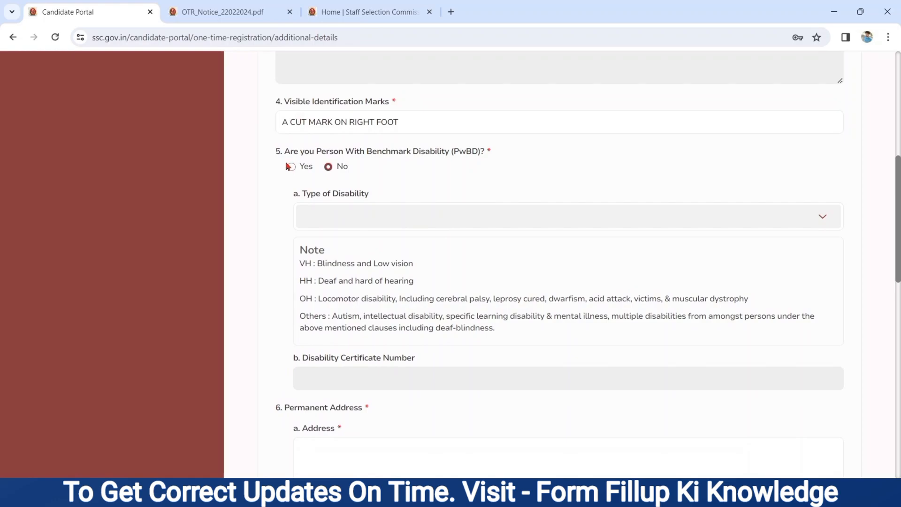
pyautogui.moveTo(286, 155); pyautogui.dragTo(484, 156)
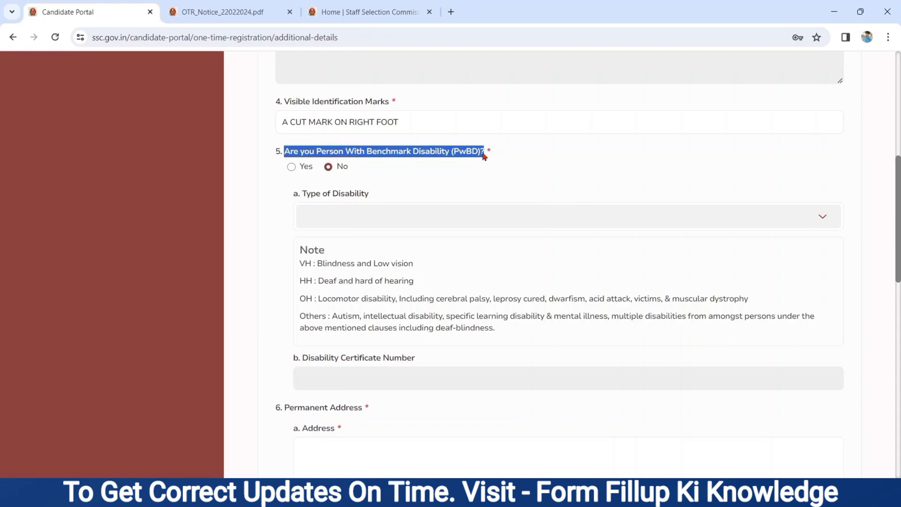
pyautogui.click(291, 167)
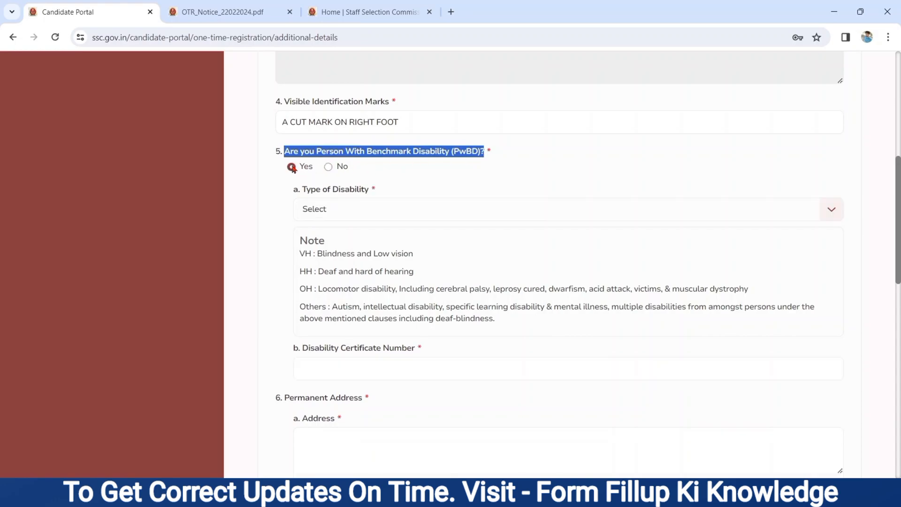
pyautogui.click(328, 211)
pyautogui.click(327, 211)
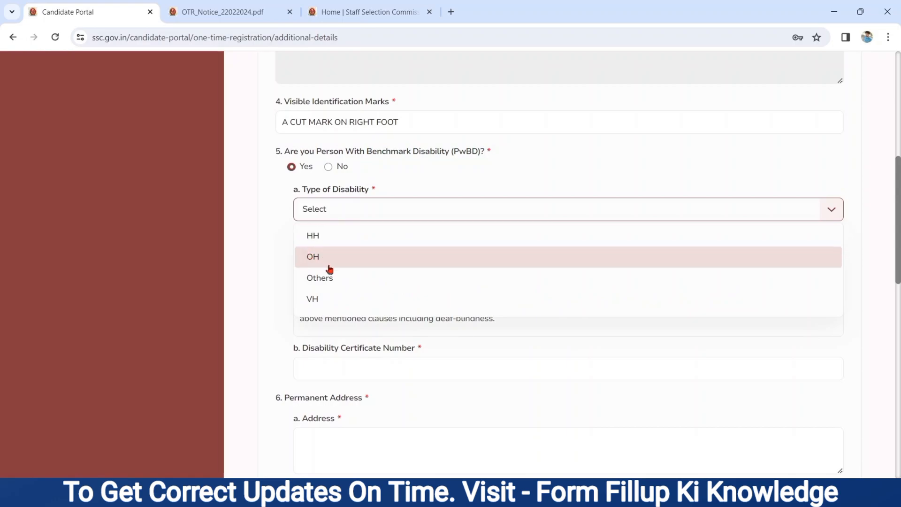
pyautogui.click(328, 170)
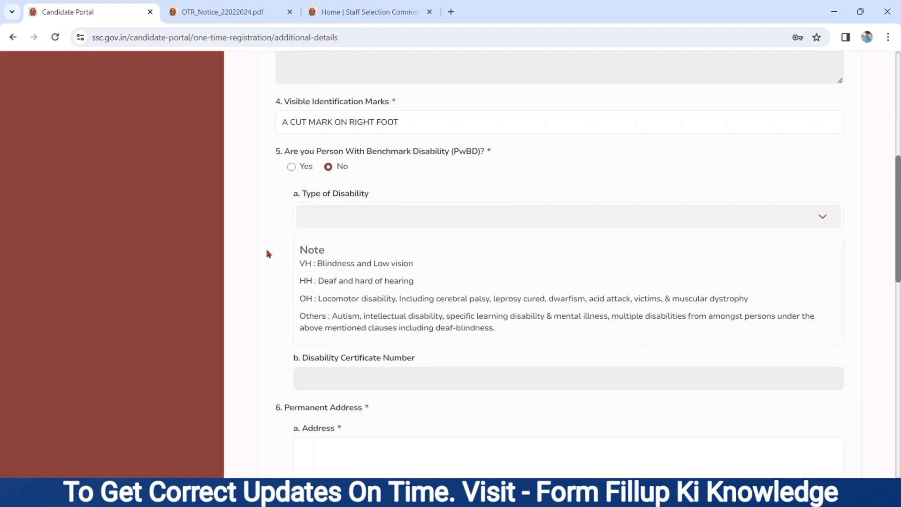
pyautogui.scroll(-6, 268, 254)
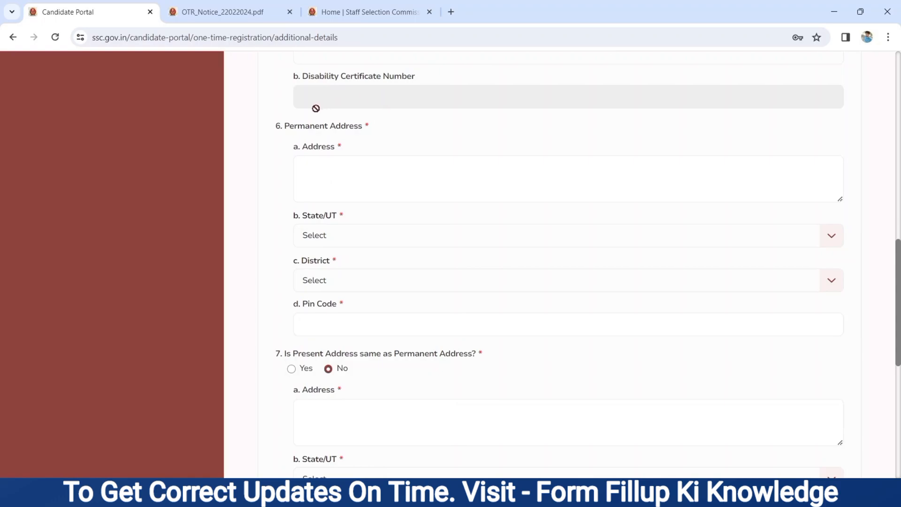
# - Fill the permanent address with state Bihar, its district and pin code
pyautogui.moveTo(285, 128); pyautogui.dragTo(360, 125)
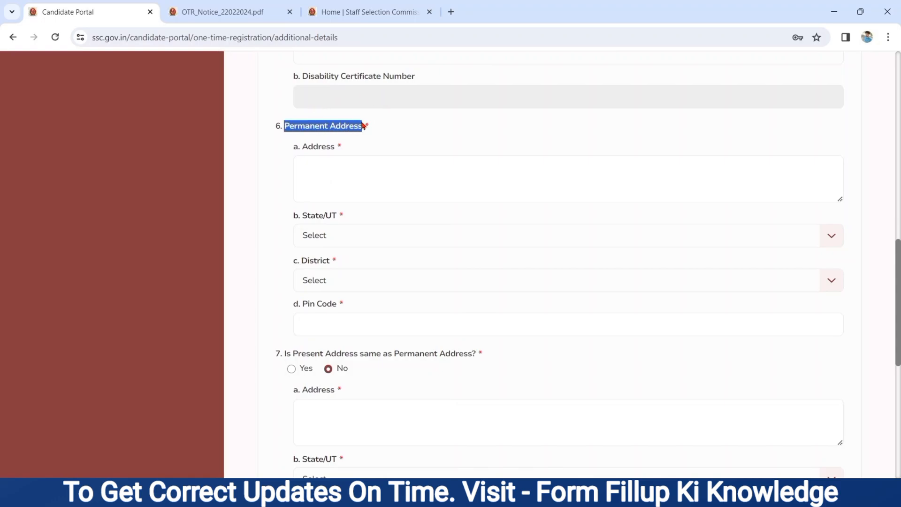
pyautogui.click(322, 166)
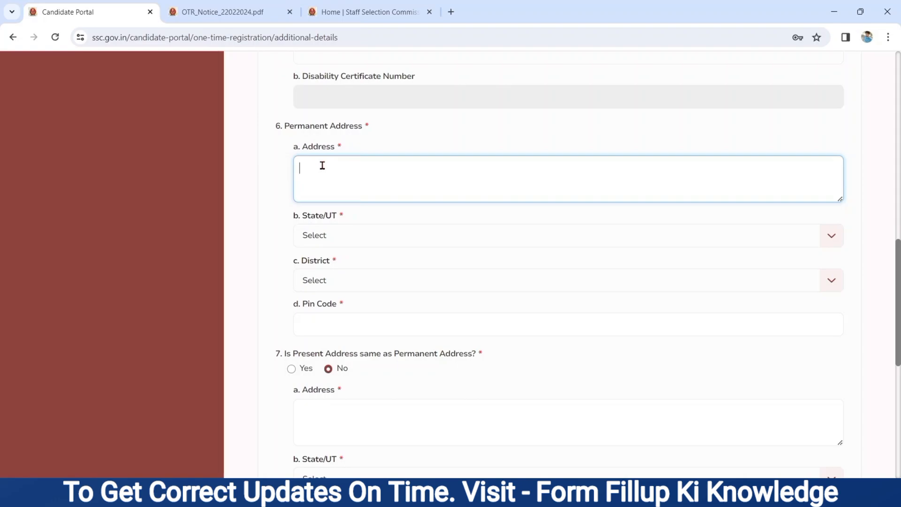
pyautogui.click(302, 318)
pyautogui.click(357, 191)
pyautogui.click(324, 233)
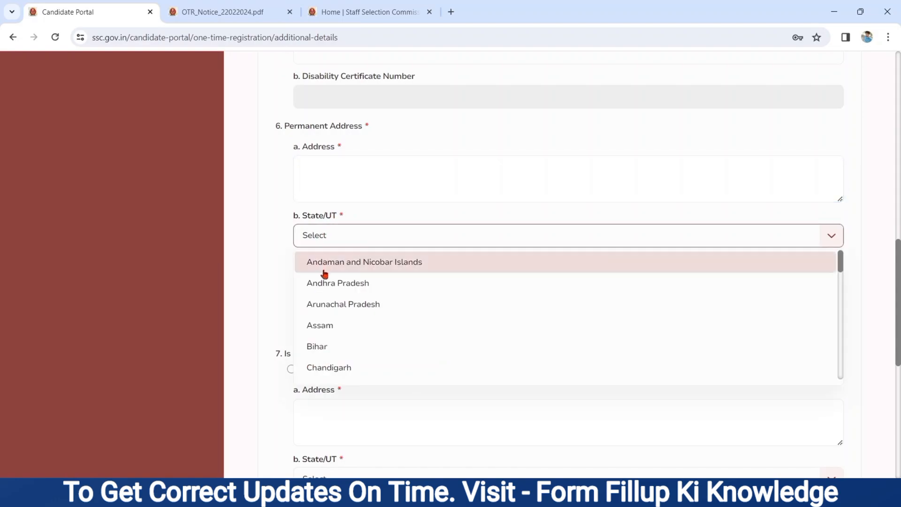
pyautogui.click(318, 347)
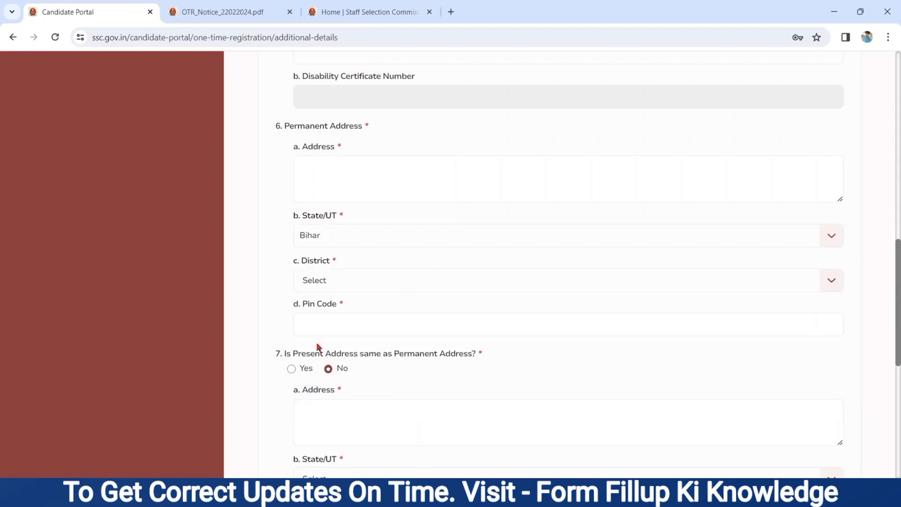
pyautogui.click(345, 279)
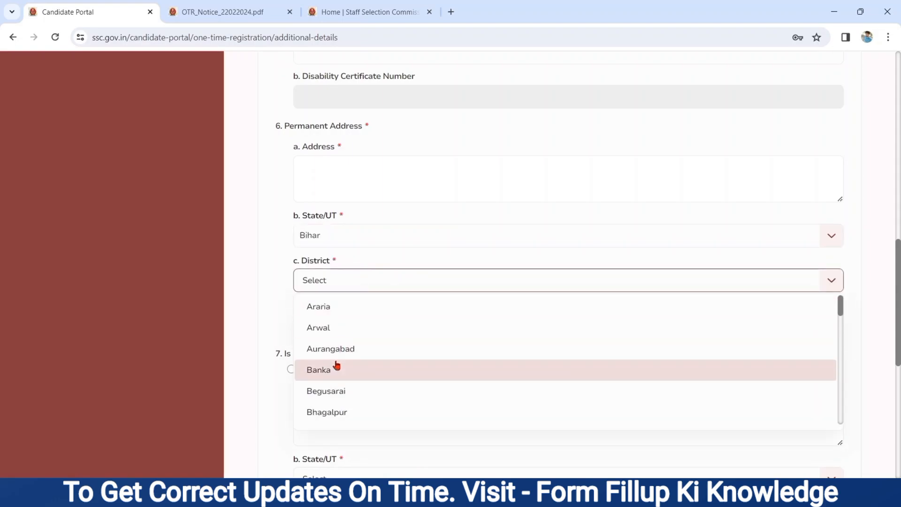
pyautogui.click(347, 280)
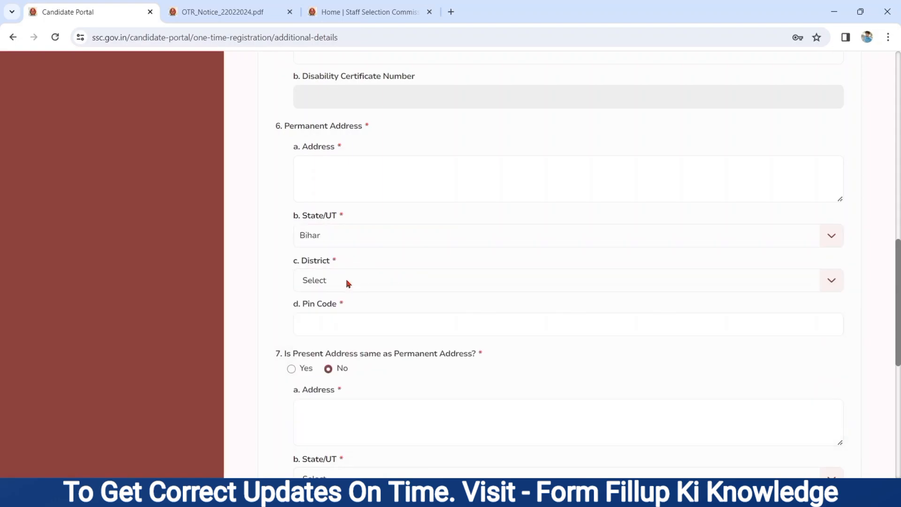
pyautogui.click(312, 318)
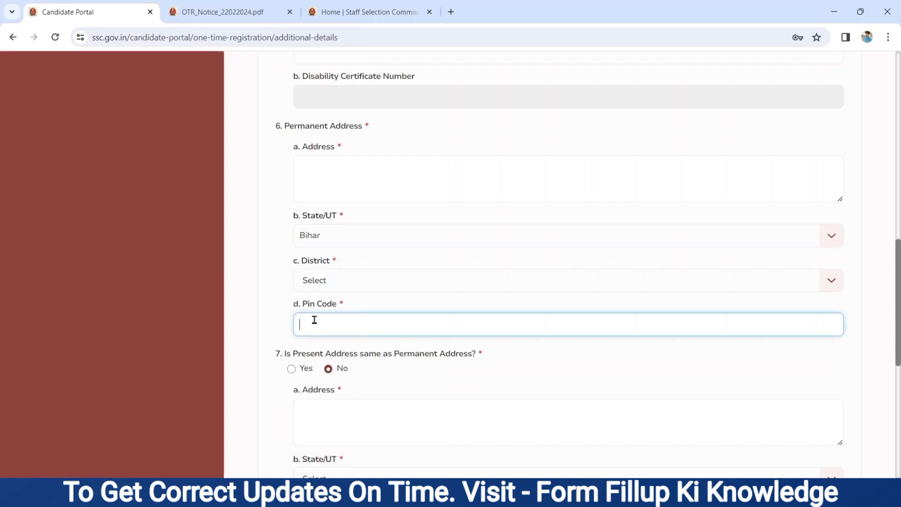
pyautogui.click(276, 332)
pyautogui.scroll(-3, 276, 332)
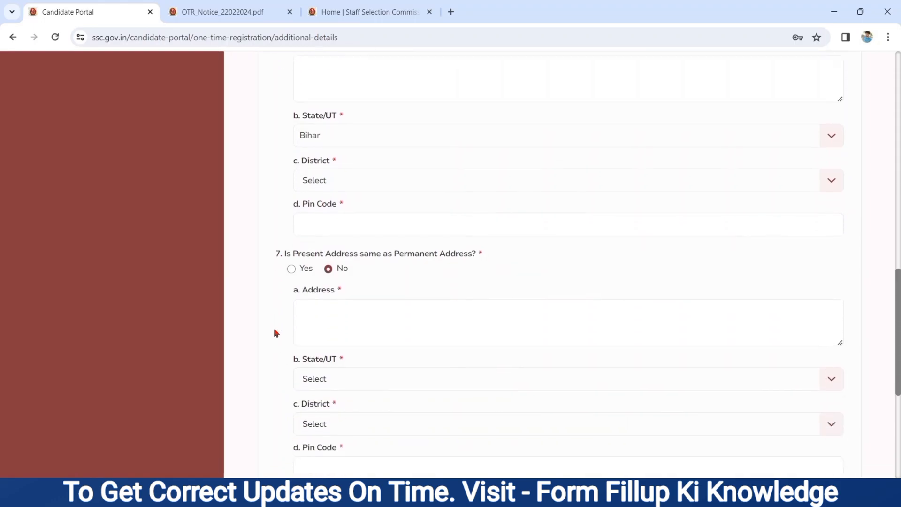
# - Mark present address as same as permanent, then switch back to enter it separately
pyautogui.moveTo(286, 190); pyautogui.dragTo(497, 183)
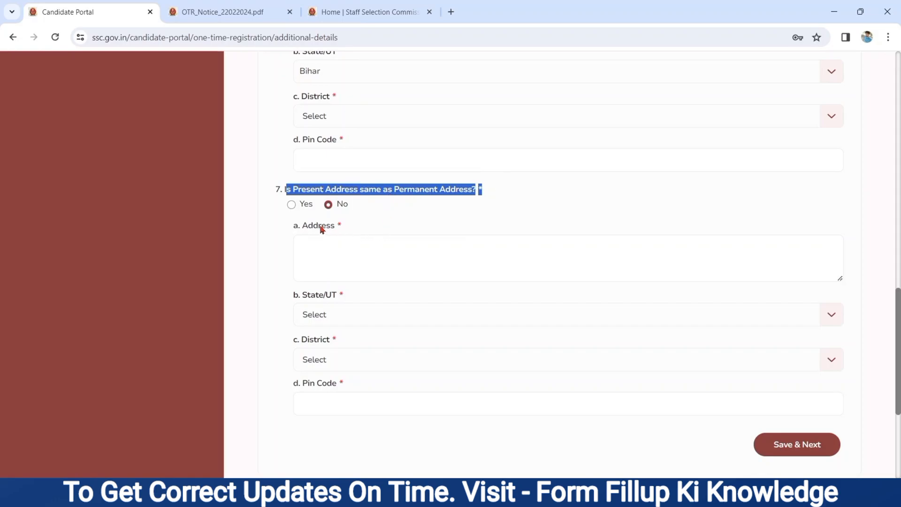
pyautogui.click(291, 205)
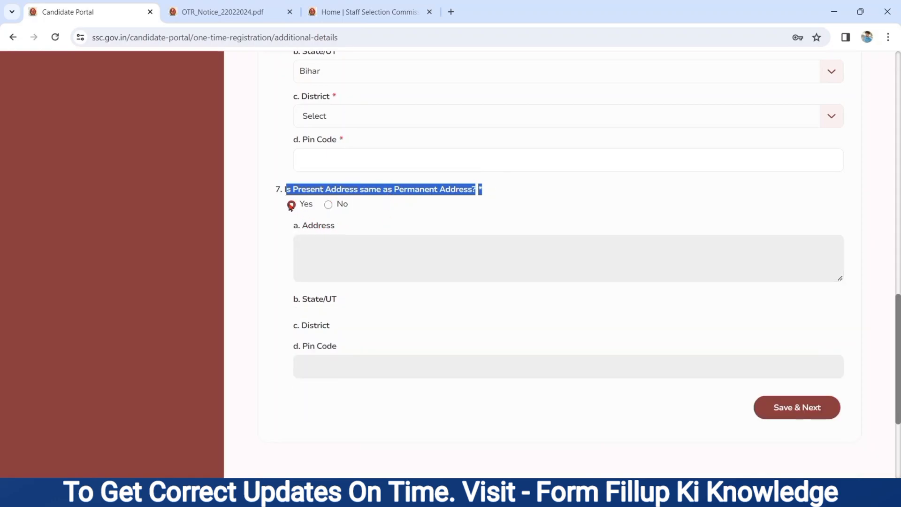
pyautogui.click(328, 205)
pyautogui.click(313, 246)
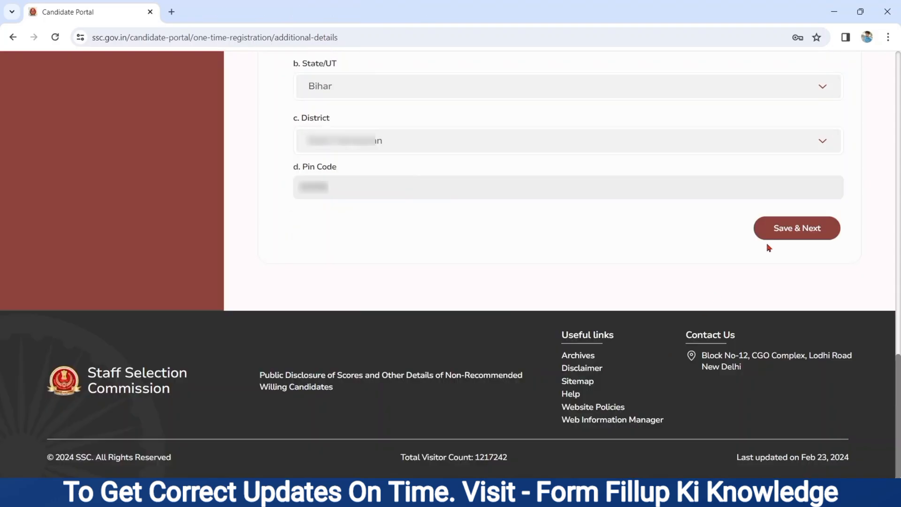
# - Save the additional details and dismiss the success message
pyautogui.click(781, 235)
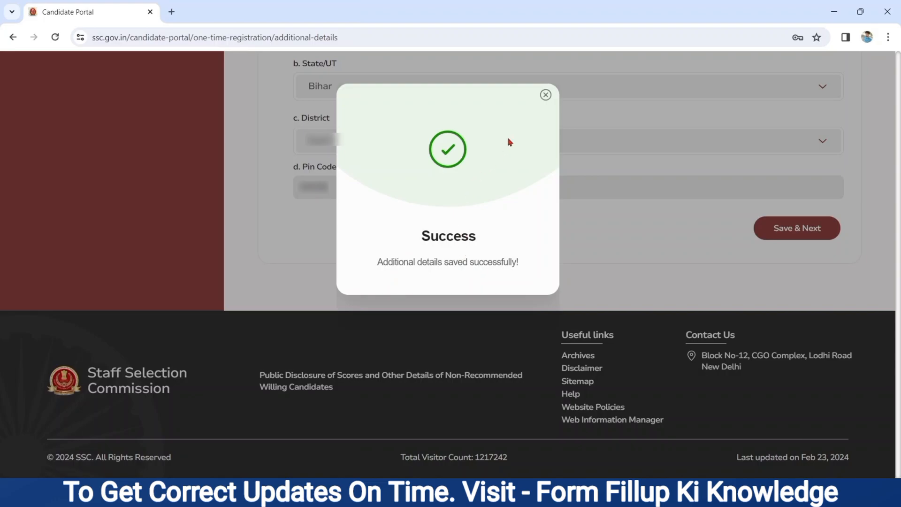
pyautogui.click(545, 96)
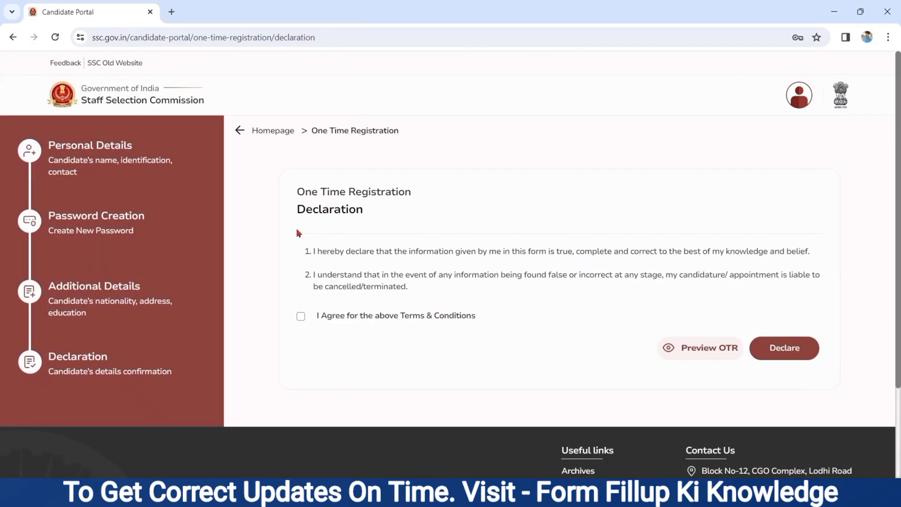
# - Agree to the declaration terms, then print the OTR preview to a PDF
pyautogui.click(301, 317)
pyautogui.click(698, 351)
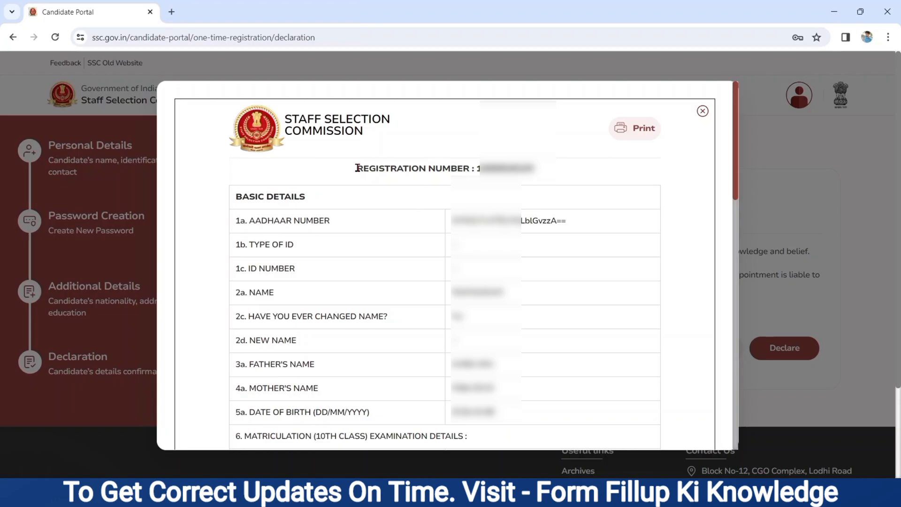
pyautogui.moveTo(357, 168); pyautogui.dragTo(556, 158)
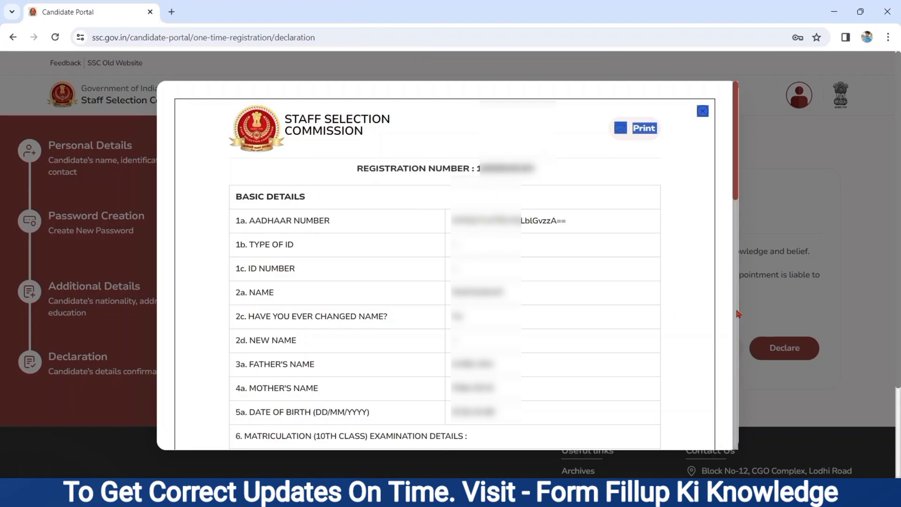
pyautogui.scroll(-15, 738, 313)
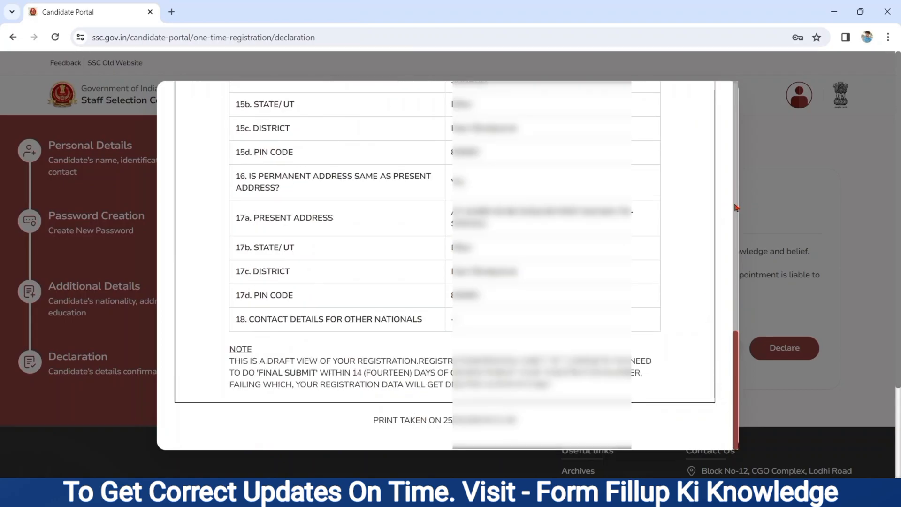
pyautogui.scroll(12, 735, 207)
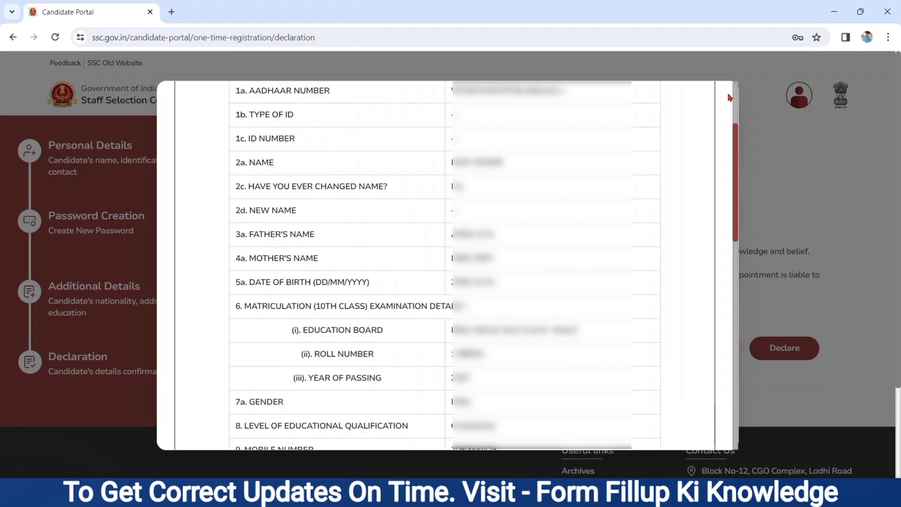
pyautogui.scroll(3, 735, 95)
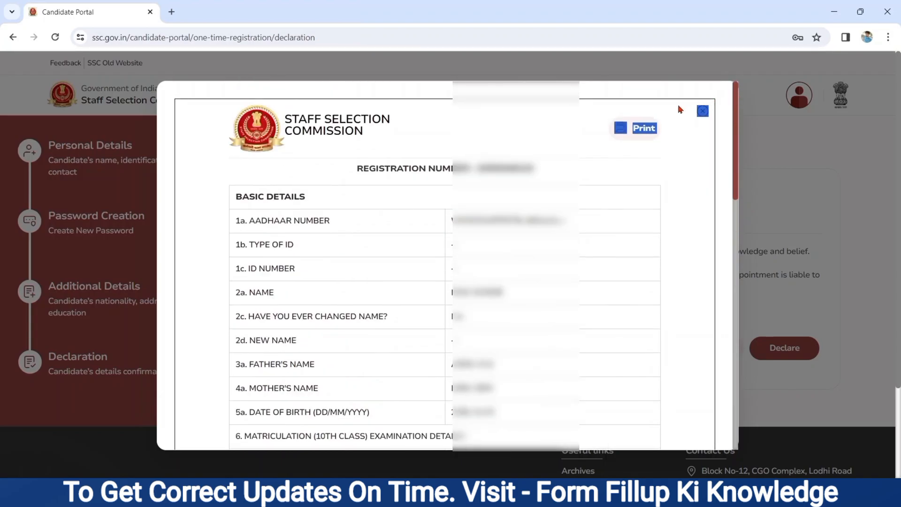
pyautogui.click(640, 135)
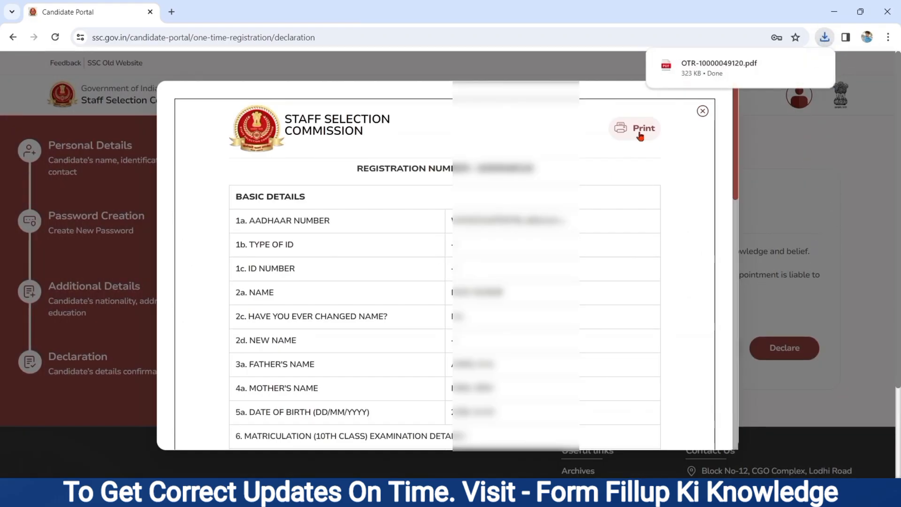
pyautogui.click(702, 113)
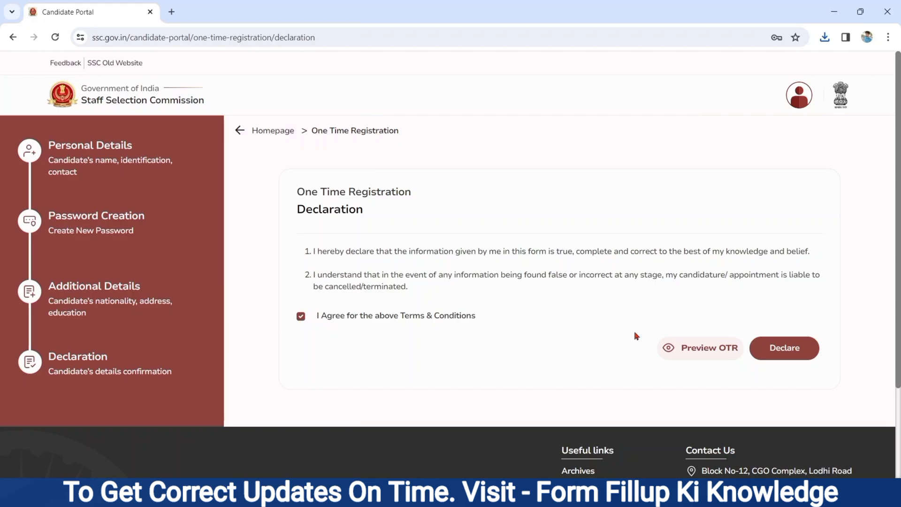
# - Declare the registration details and dismiss the Success popup to open the Candidate Dashboard
pyautogui.click(794, 353)
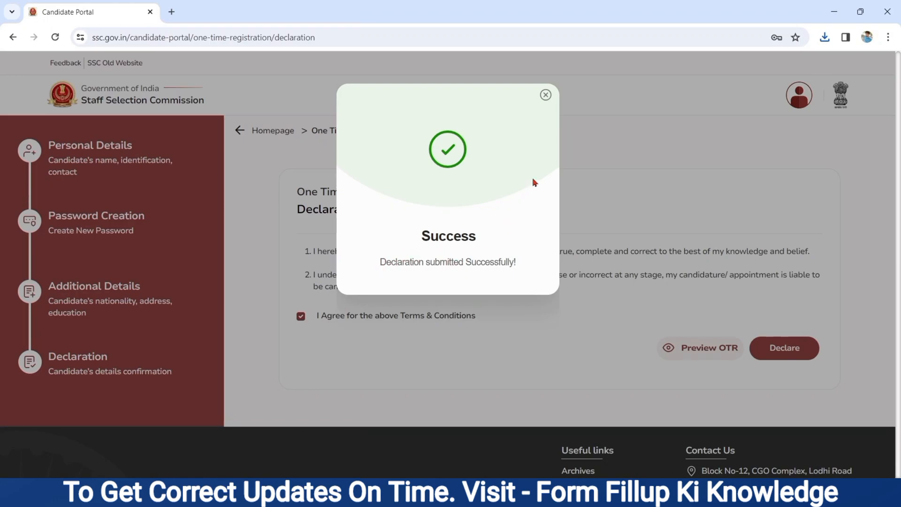
pyautogui.click(545, 95)
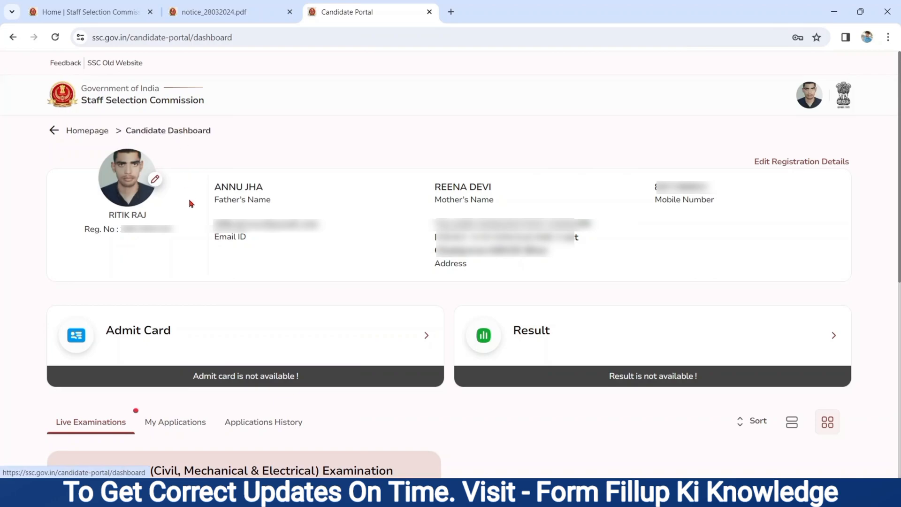
pyautogui.moveTo(107, 216); pyautogui.dragTo(555, 281)
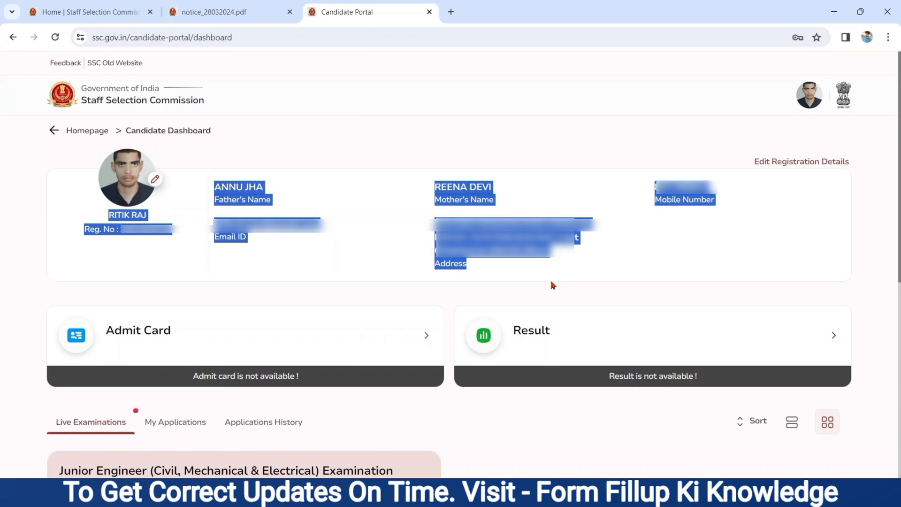
pyautogui.click(417, 298)
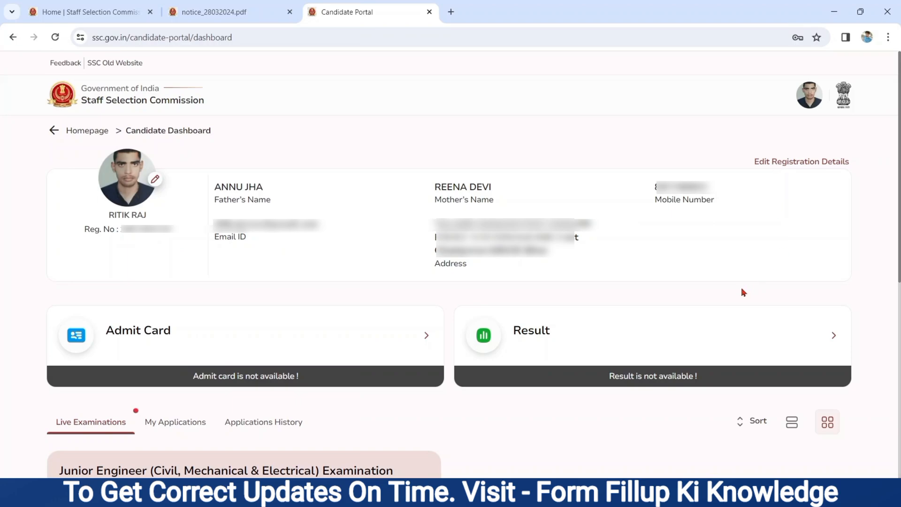
pyautogui.scroll(-7, 743, 292)
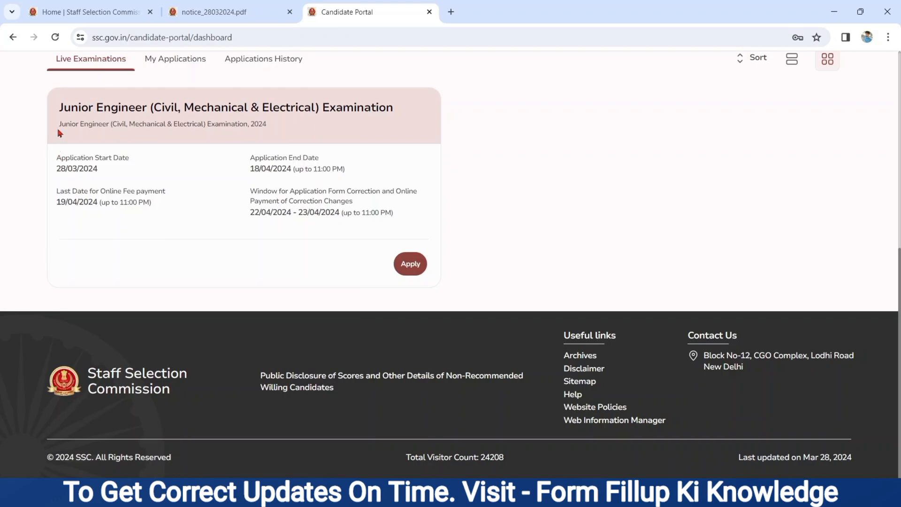
# - Check the Junior Engineer 2024 listing and the My Applications and History tabs, then apply for it
pyautogui.moveTo(60, 109); pyautogui.dragTo(412, 109)
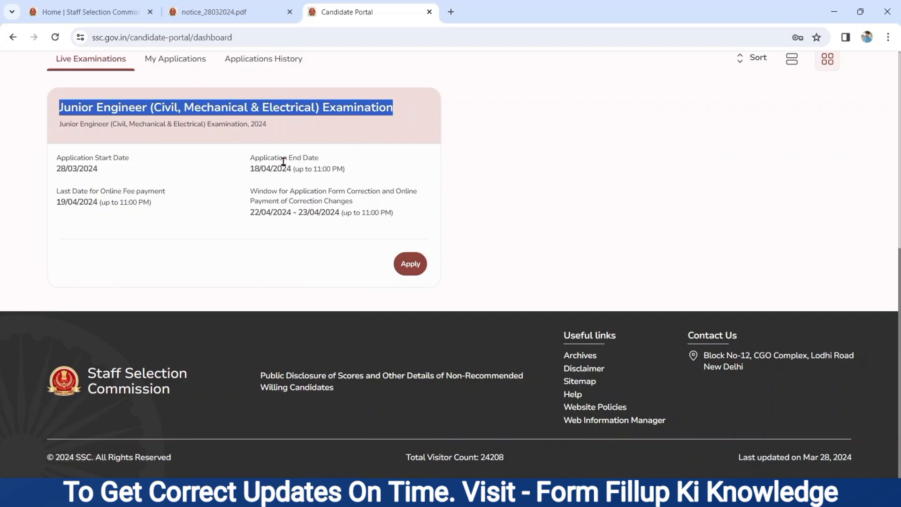
pyautogui.moveTo(57, 158); pyautogui.dragTo(346, 172)
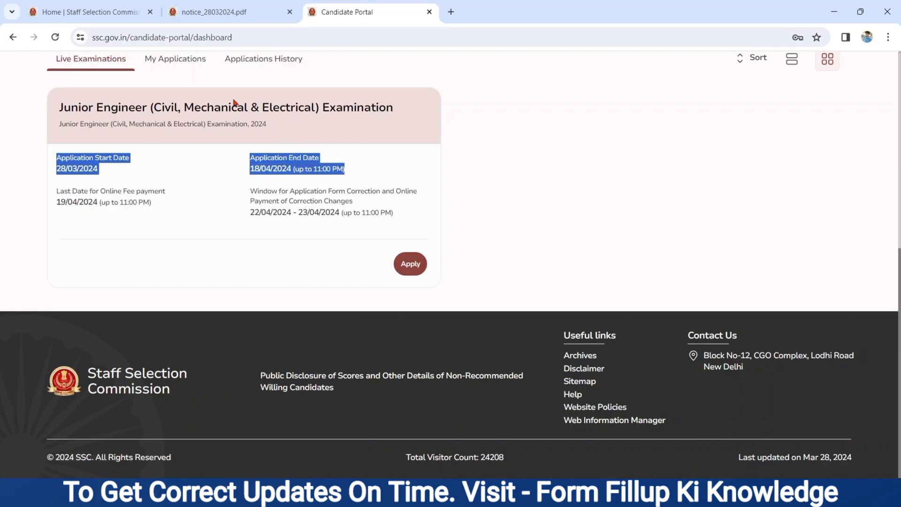
pyautogui.click(181, 58)
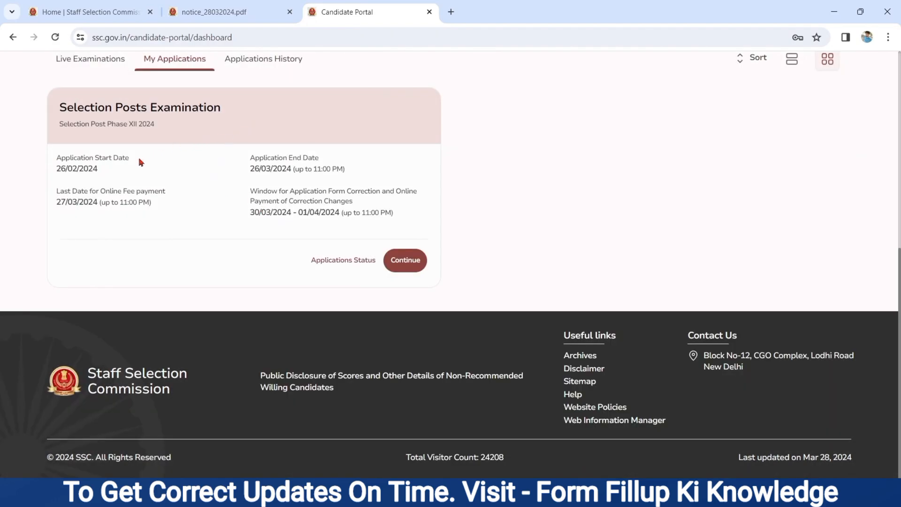
pyautogui.click(229, 66)
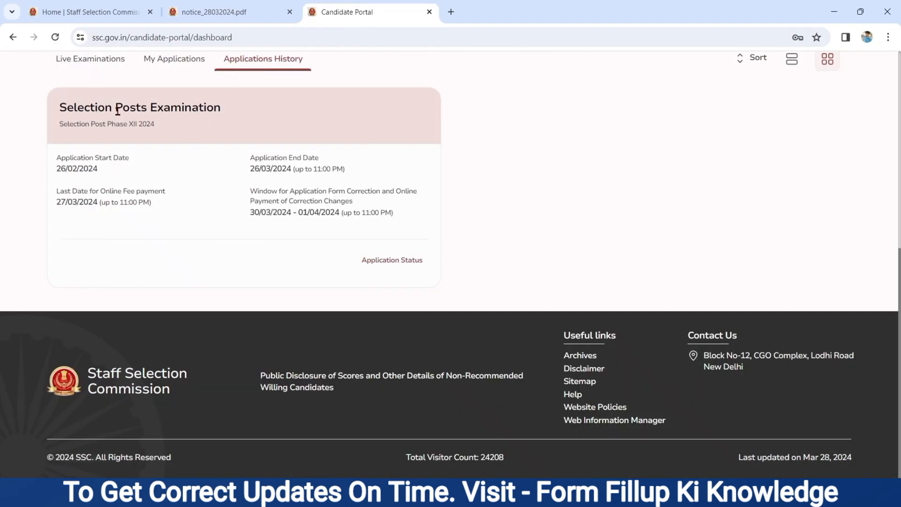
pyautogui.click(83, 66)
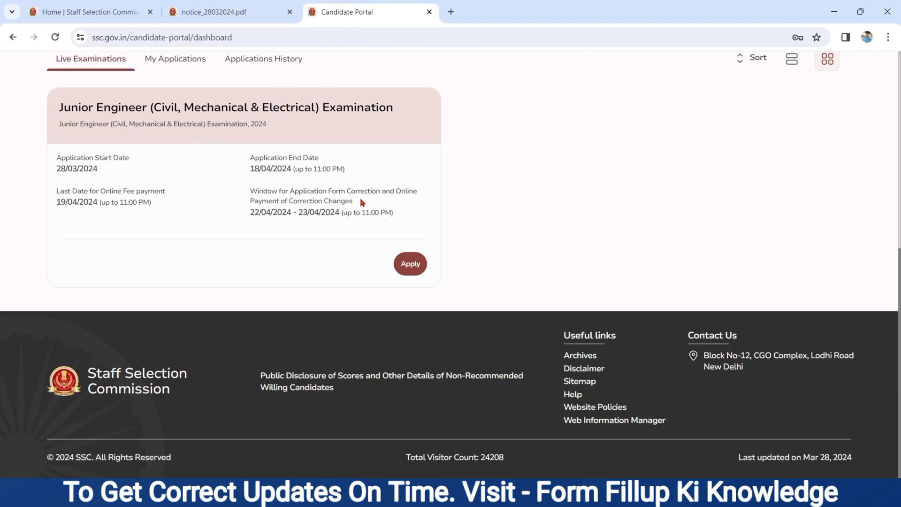
pyautogui.click(418, 272)
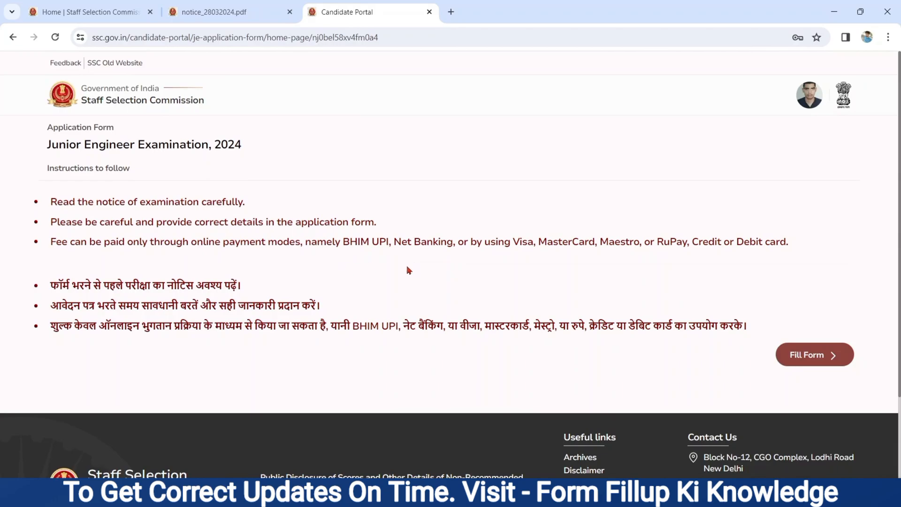
# - Accept the auto-filled Personal Details of the Junior Engineer form and save them with Next
pyautogui.click(802, 356)
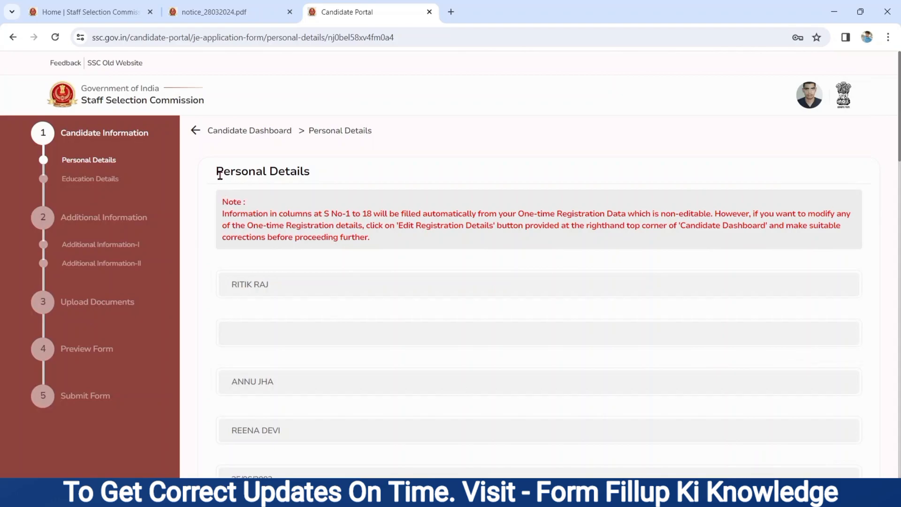
pyautogui.moveTo(215, 170); pyautogui.dragTo(744, 236)
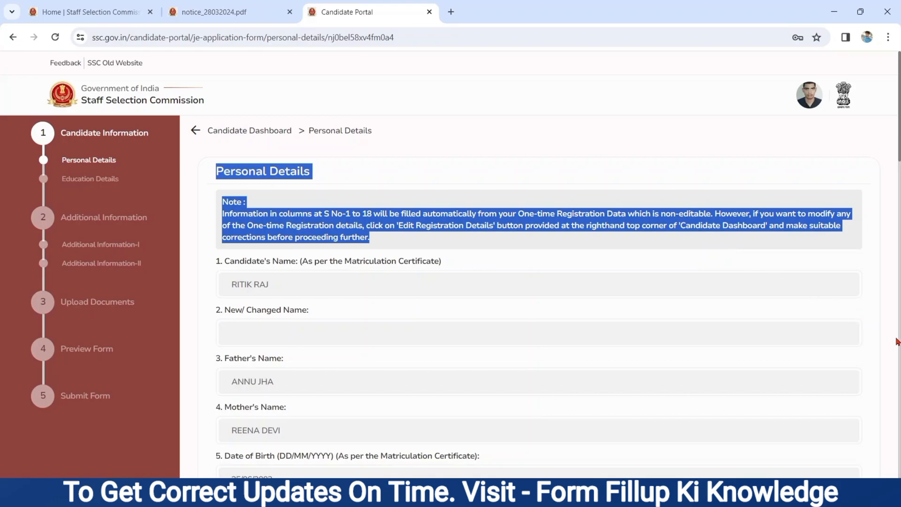
pyautogui.scroll(-15, 896, 342)
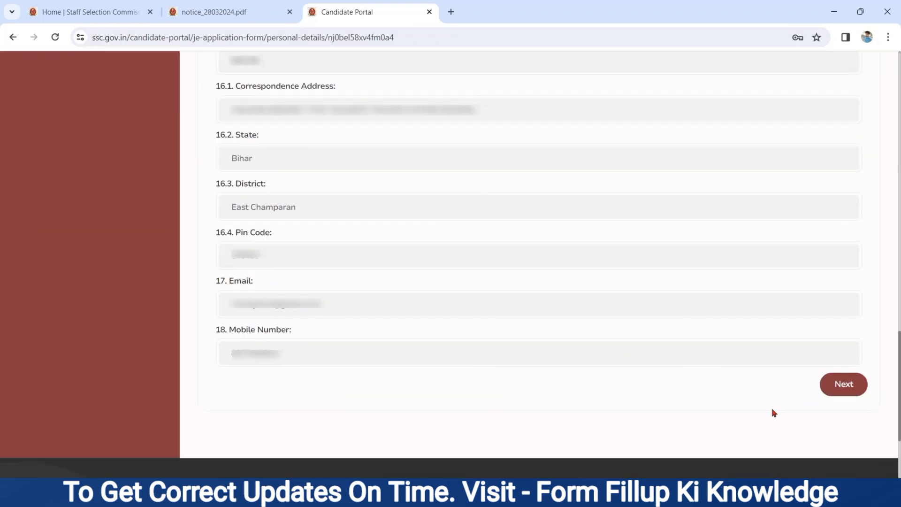
pyautogui.click(837, 390)
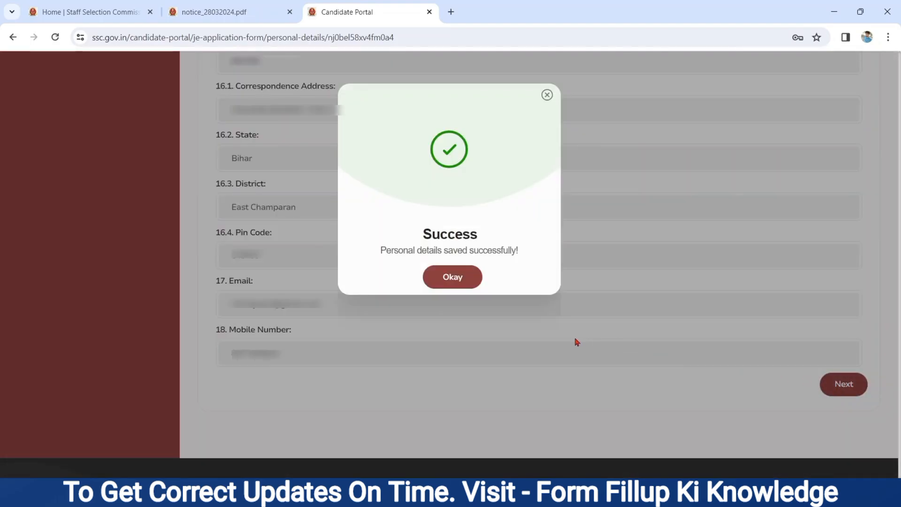
# - Select Civil Engineering as the stream in field 19 and again under Verify Stream
pyautogui.click(449, 279)
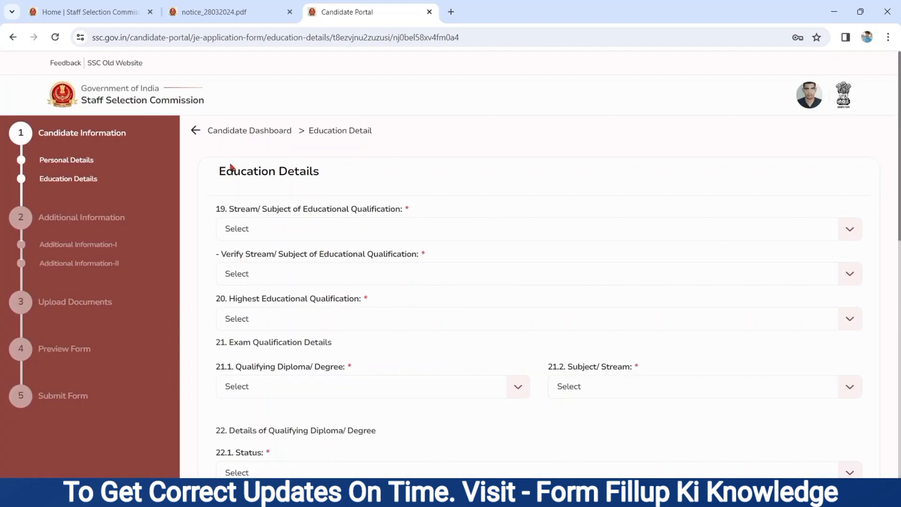
pyautogui.moveTo(230, 167); pyautogui.dragTo(328, 185)
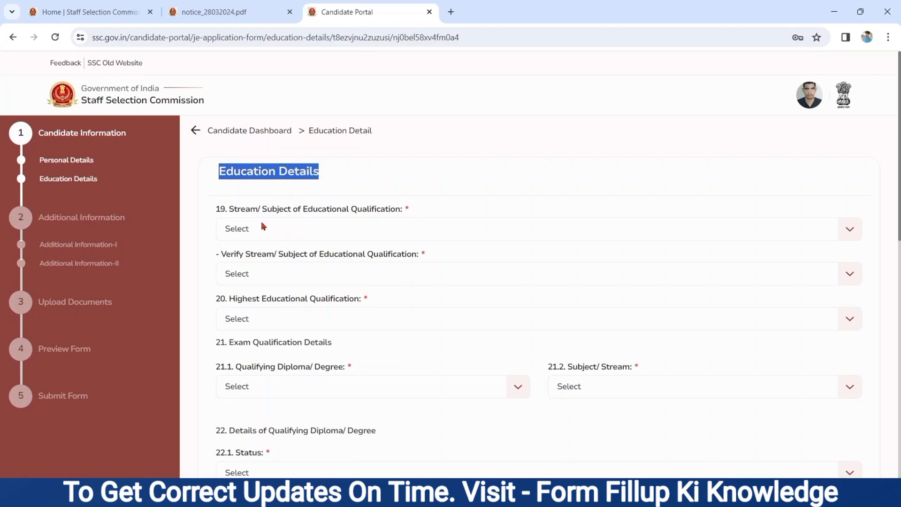
pyautogui.moveTo(228, 209); pyautogui.dragTo(416, 208)
pyautogui.click(338, 232)
pyautogui.click(338, 232)
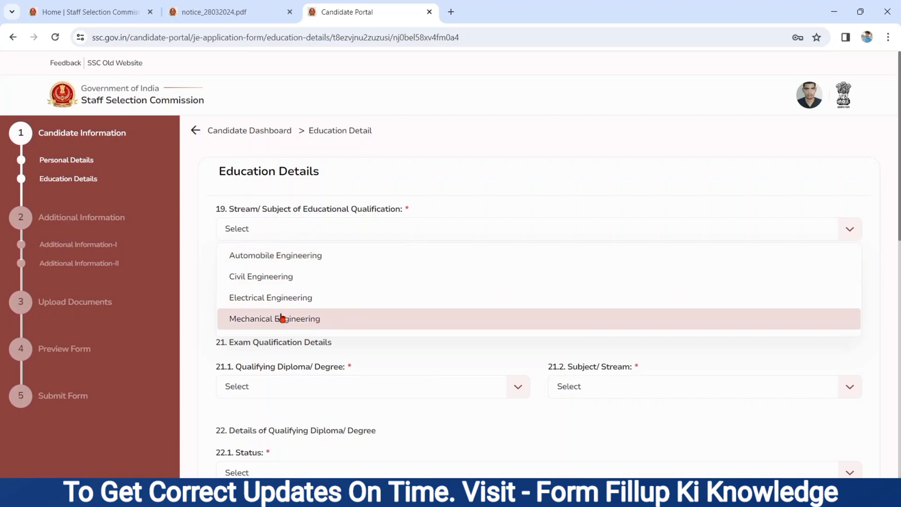
pyautogui.click(277, 278)
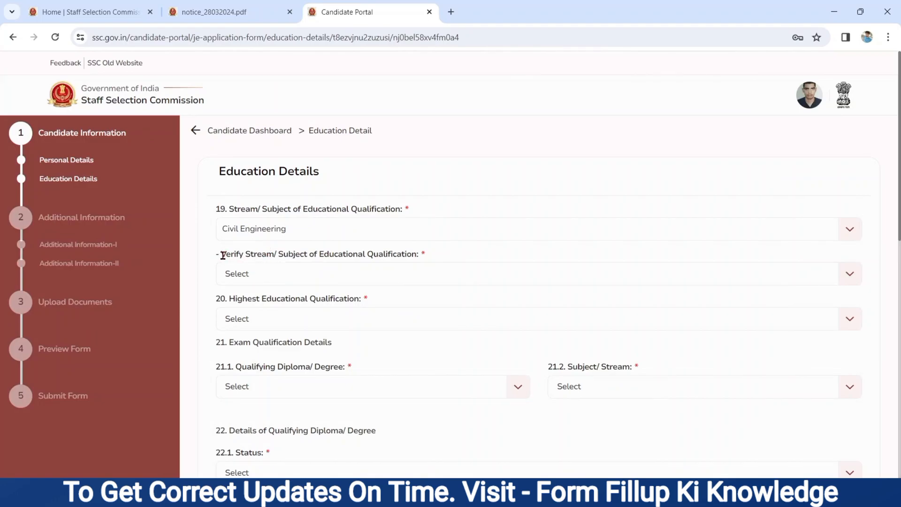
pyautogui.moveTo(223, 254); pyautogui.dragTo(369, 256)
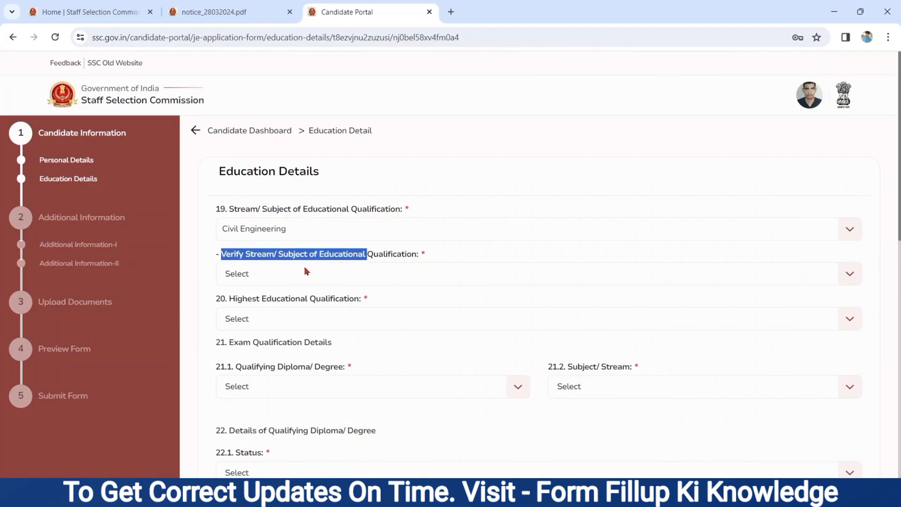
pyautogui.click(282, 282)
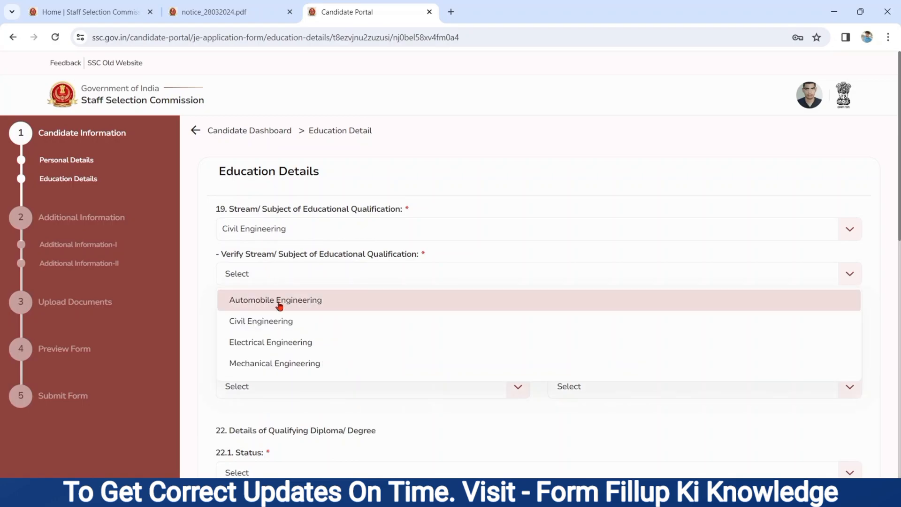
pyautogui.click(273, 323)
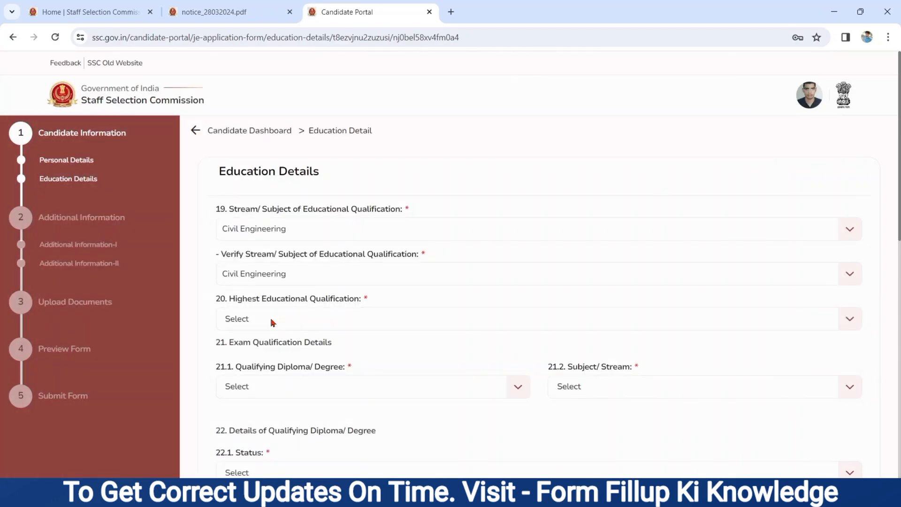
# - Set field 20 Highest Educational Qualification to Diploma
pyautogui.moveTo(228, 299); pyautogui.dragTo(370, 304)
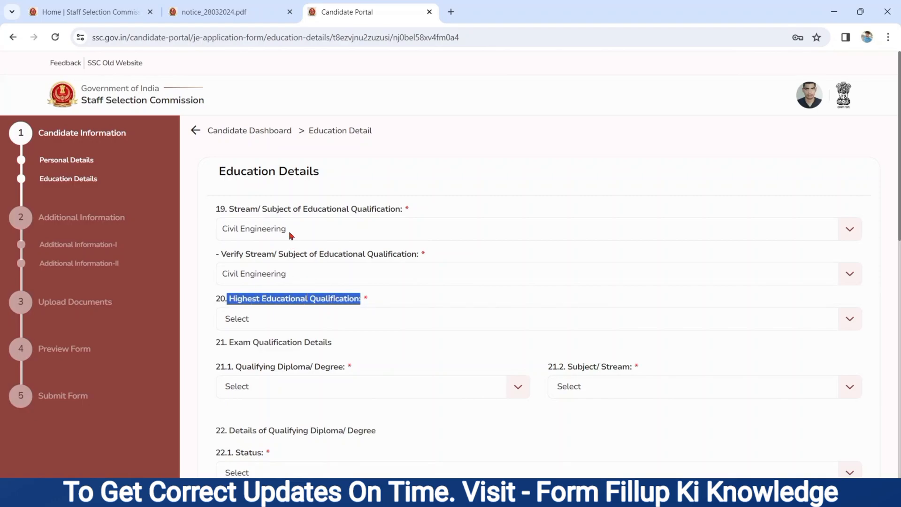
pyautogui.click(266, 323)
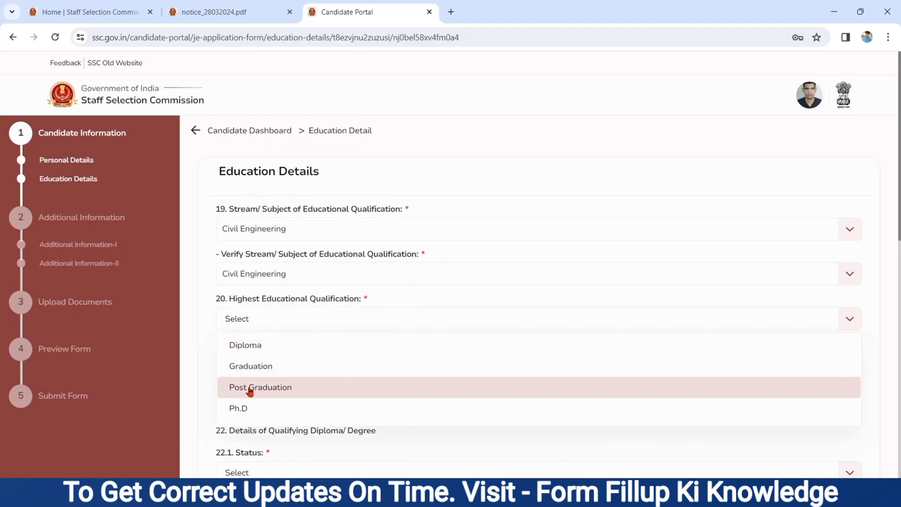
pyautogui.click(251, 355)
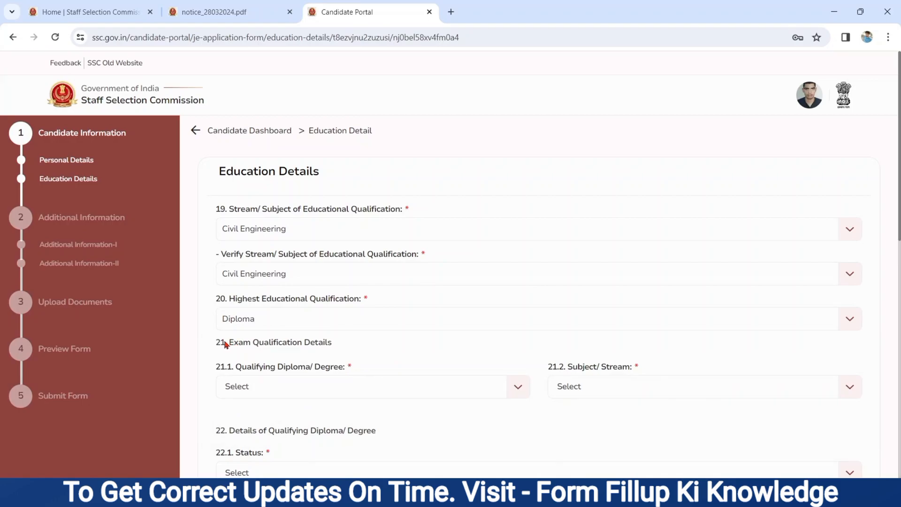
pyautogui.moveTo(226, 344); pyautogui.dragTo(346, 348)
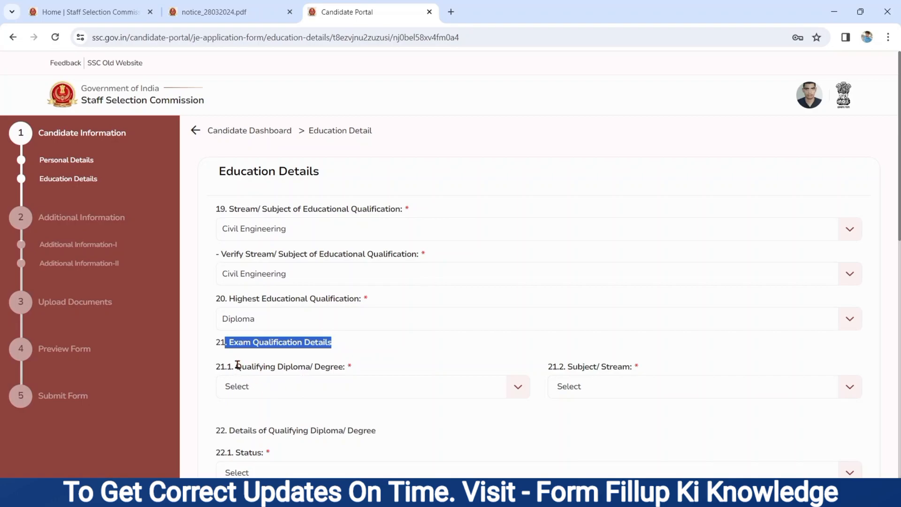
pyautogui.moveTo(237, 366); pyautogui.dragTo(356, 365)
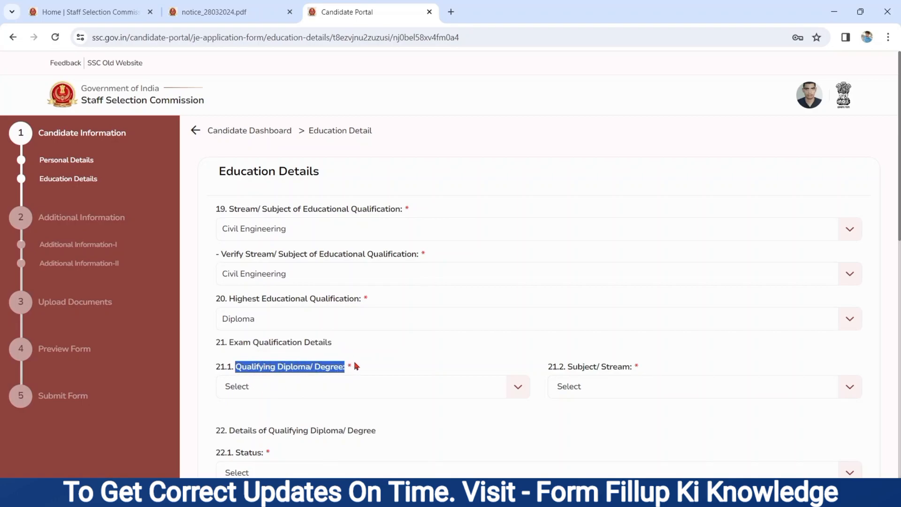
# - Set 21.1 Qualifying Diploma/Degree to Diploma and 21.2 Subject/Stream to Civil Engineering
pyautogui.click(303, 389)
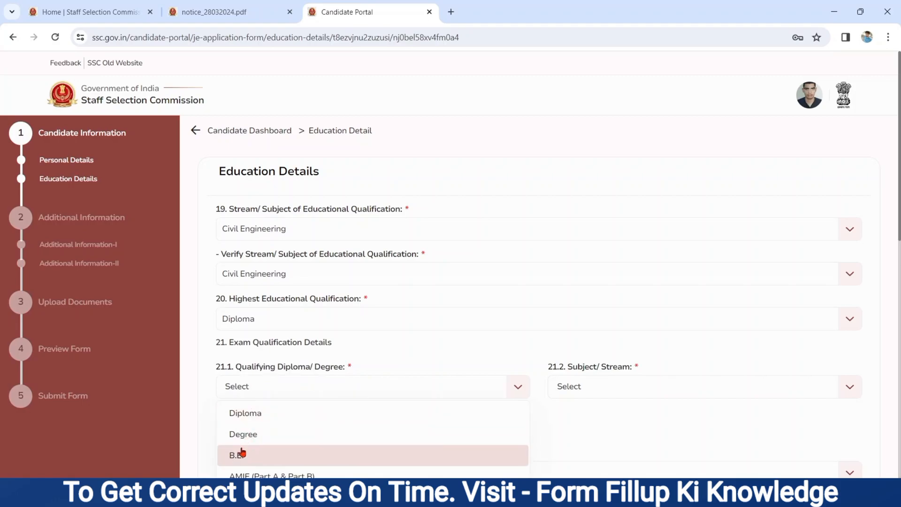
pyautogui.click(246, 419)
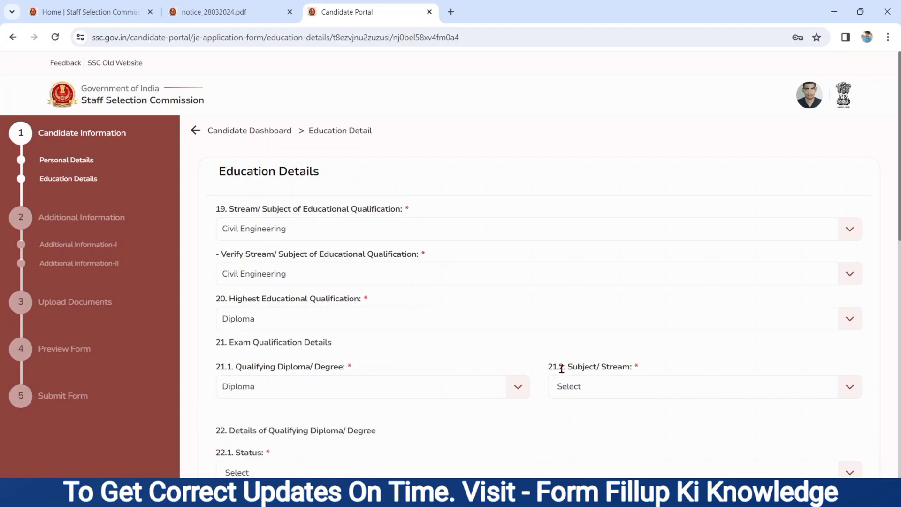
pyautogui.moveTo(563, 366); pyautogui.dragTo(622, 383)
pyautogui.click(622, 384)
pyautogui.click(623, 384)
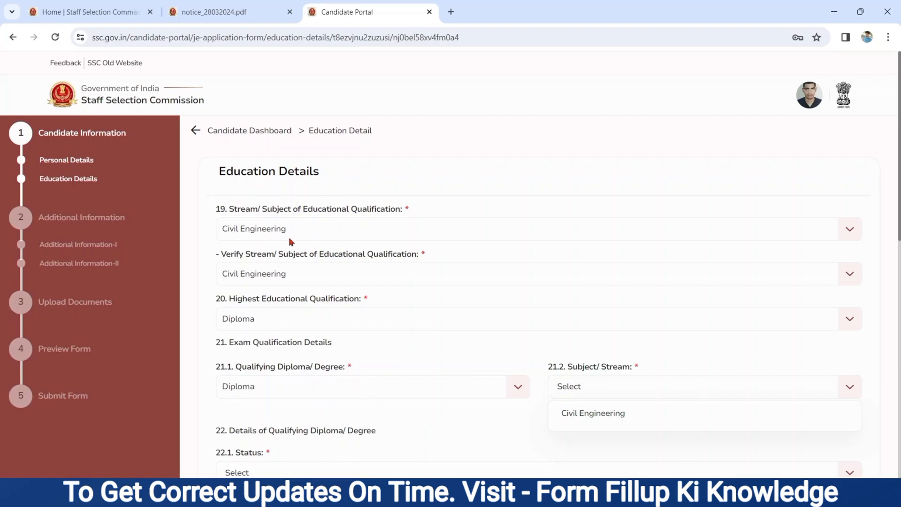
pyautogui.click(593, 414)
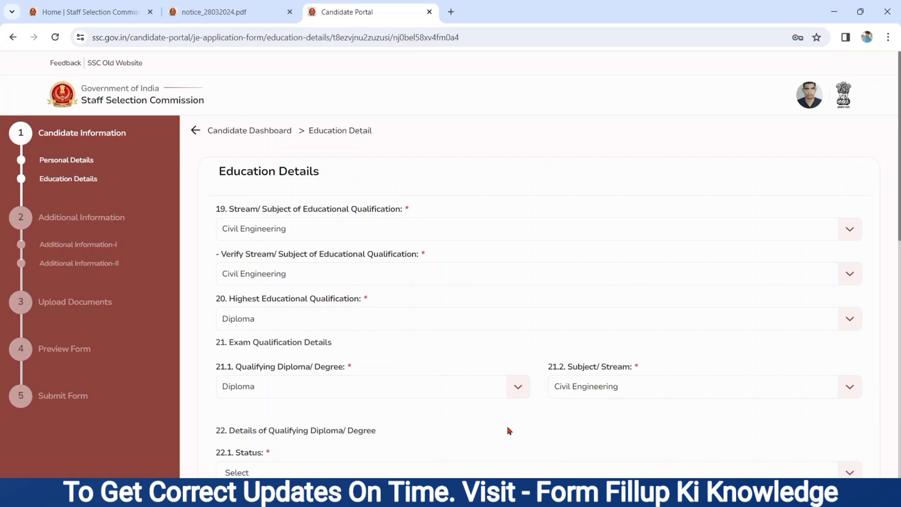
# - Mark the diploma status as Passed with passing year 2012
pyautogui.scroll(-6, 509, 430)
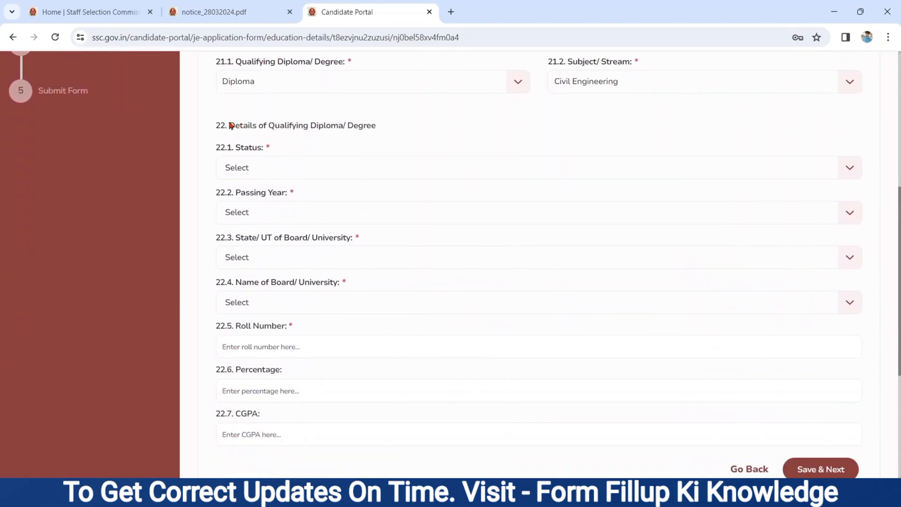
pyautogui.moveTo(229, 125); pyautogui.dragTo(378, 124)
pyautogui.click(265, 175)
pyautogui.click(266, 175)
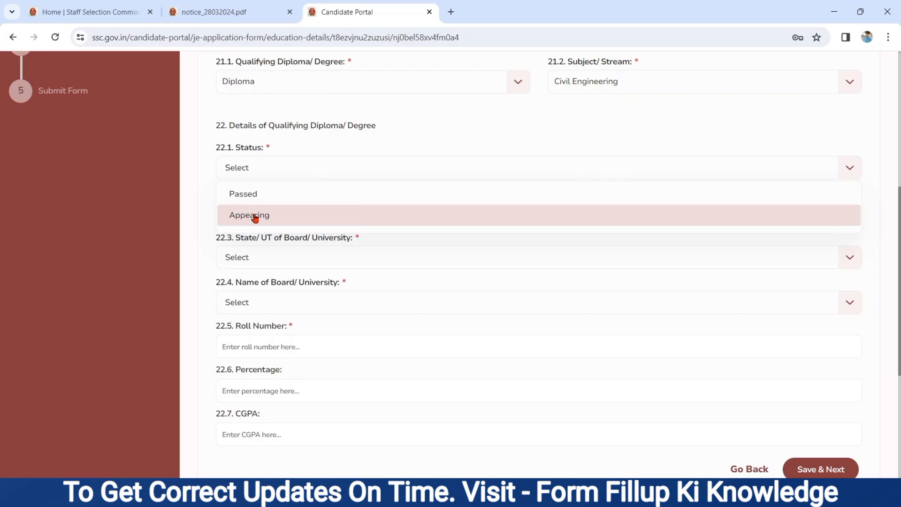
pyautogui.click(242, 196)
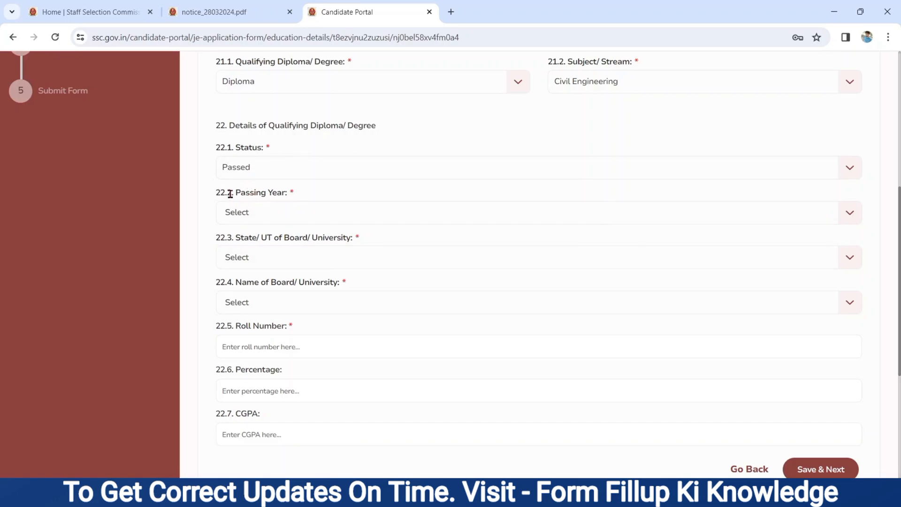
pyautogui.moveTo(231, 193); pyautogui.dragTo(285, 195)
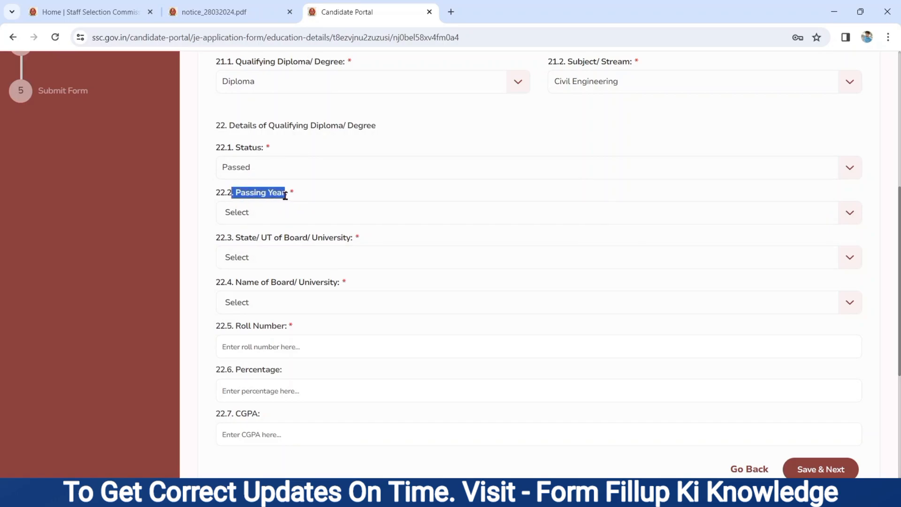
pyautogui.click(252, 211)
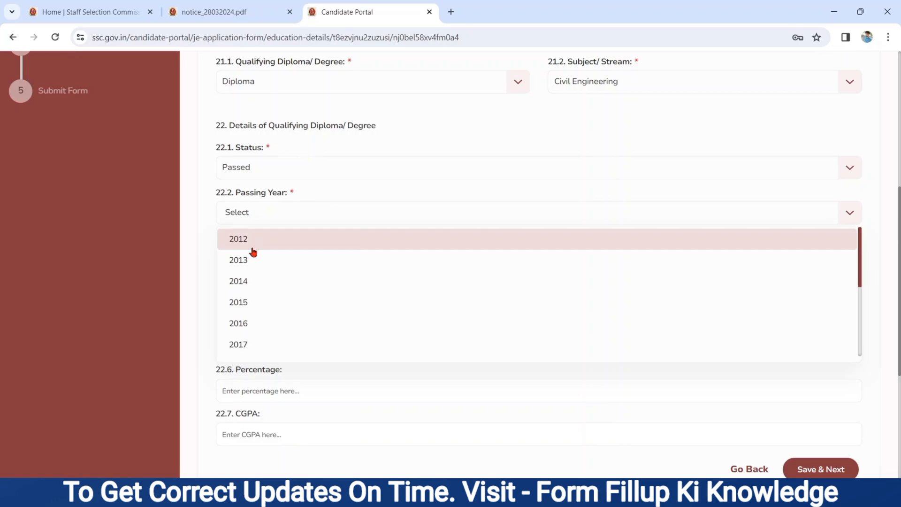
pyautogui.click(248, 241)
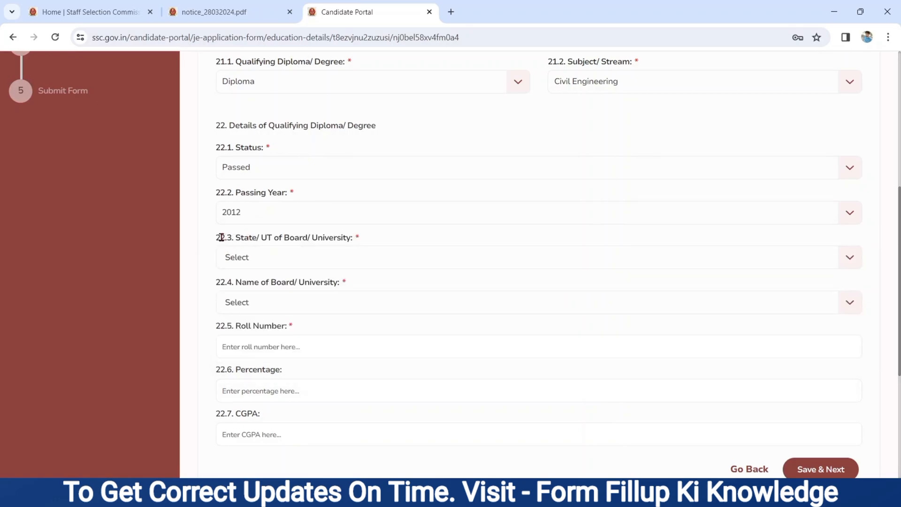
# - Set the board state to Bihar and board to BABASAHEB BHIMRAO AMBEDKAR BIHAR UNIVERSITY
pyautogui.moveTo(221, 237); pyautogui.dragTo(352, 241)
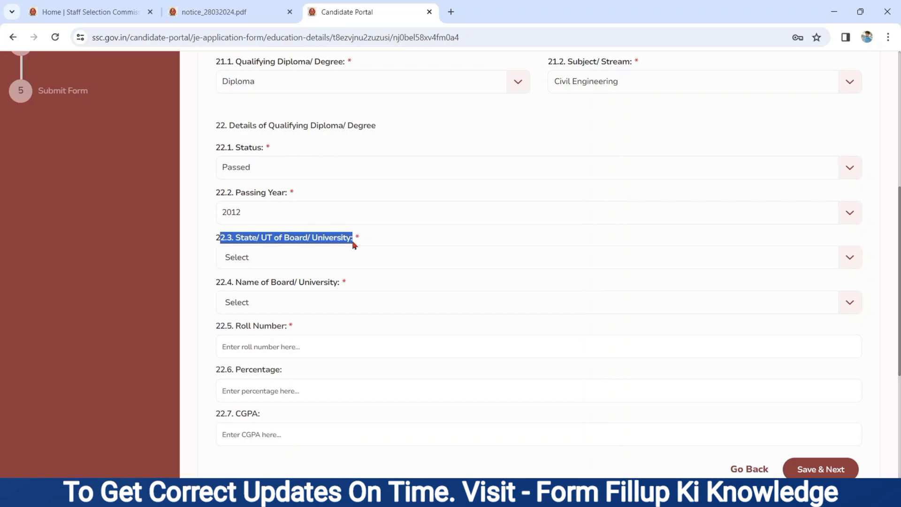
pyautogui.click(254, 259)
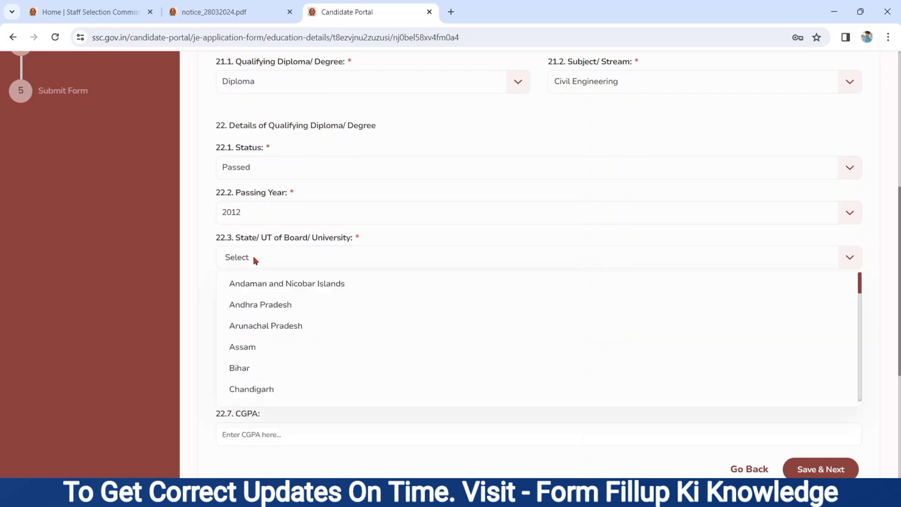
pyautogui.click(244, 372)
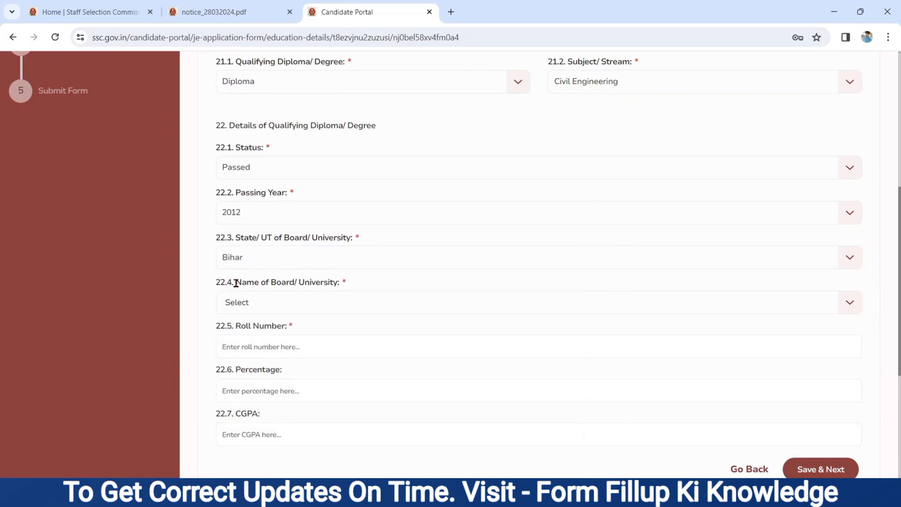
pyautogui.moveTo(236, 278); pyautogui.dragTo(344, 282)
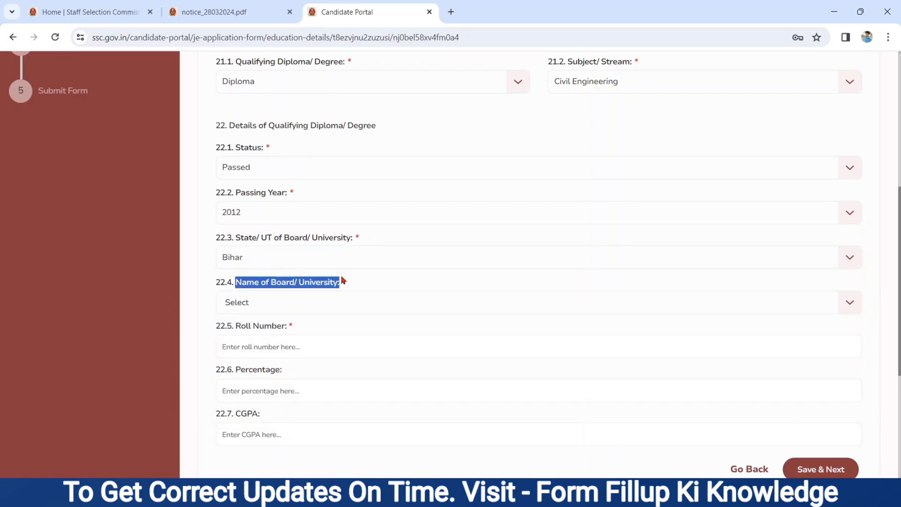
pyautogui.click(248, 308)
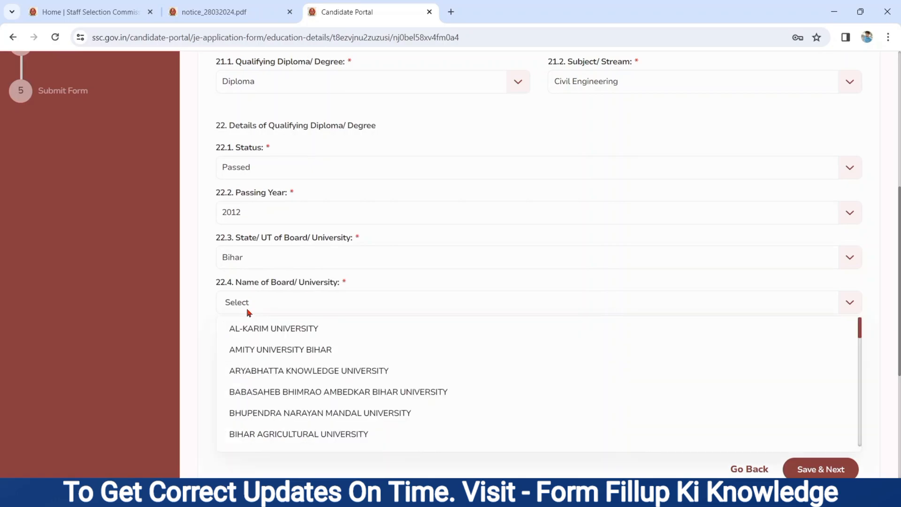
pyautogui.click(275, 397)
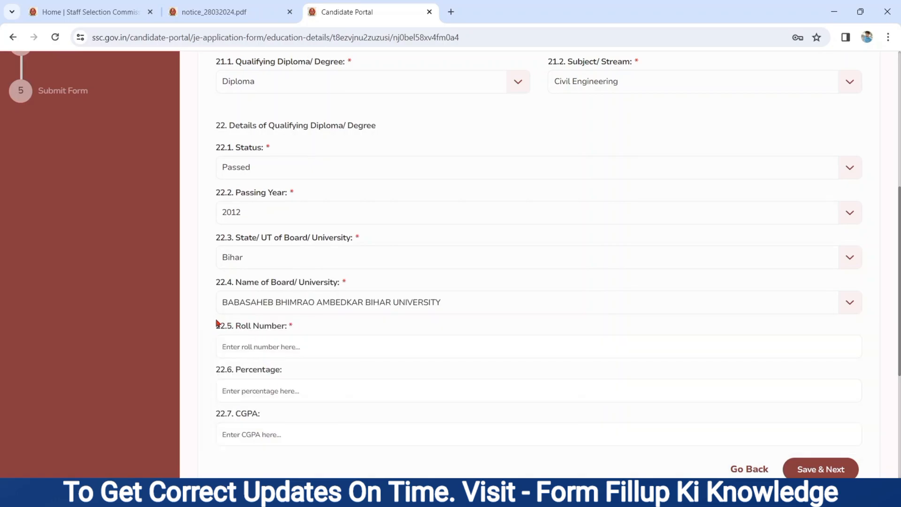
# - Enter the roll number and 68 percentage, leave CGPA blank, and save the education details
pyautogui.moveTo(215, 324); pyautogui.dragTo(291, 331)
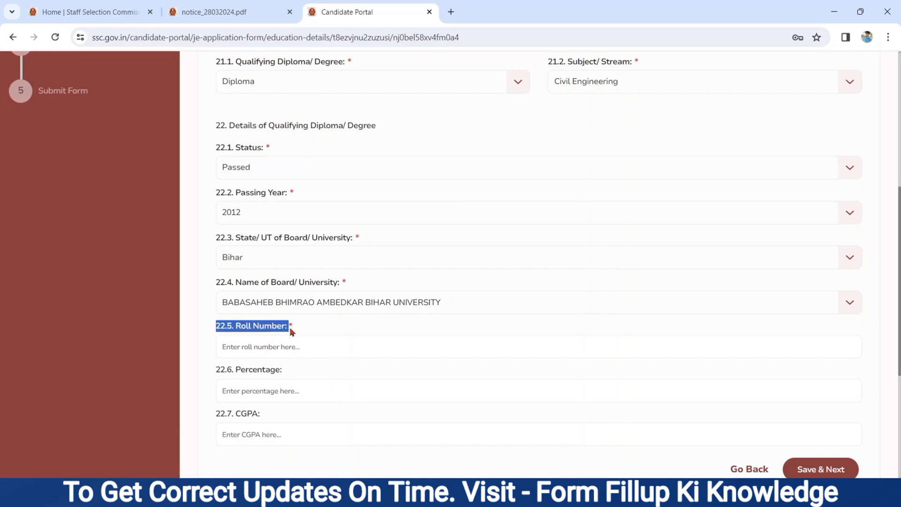
pyautogui.click(263, 347)
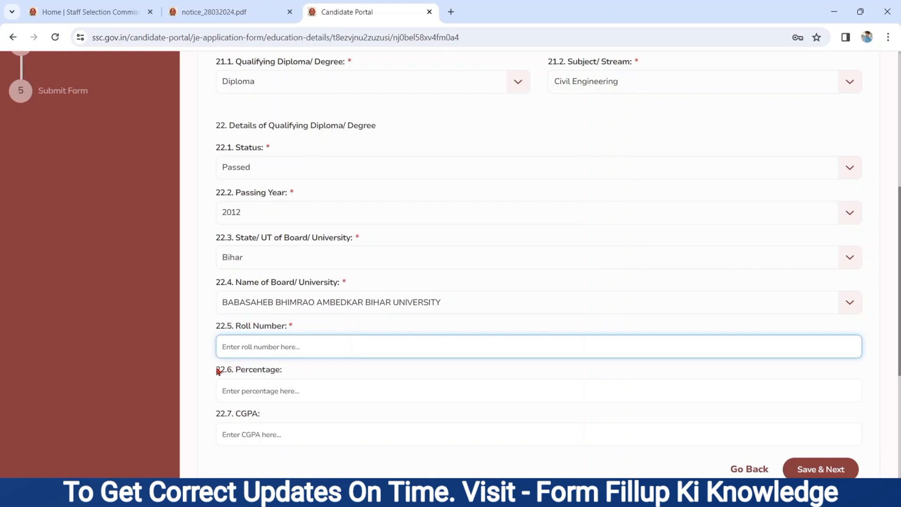
pyautogui.moveTo(218, 372); pyautogui.dragTo(294, 370)
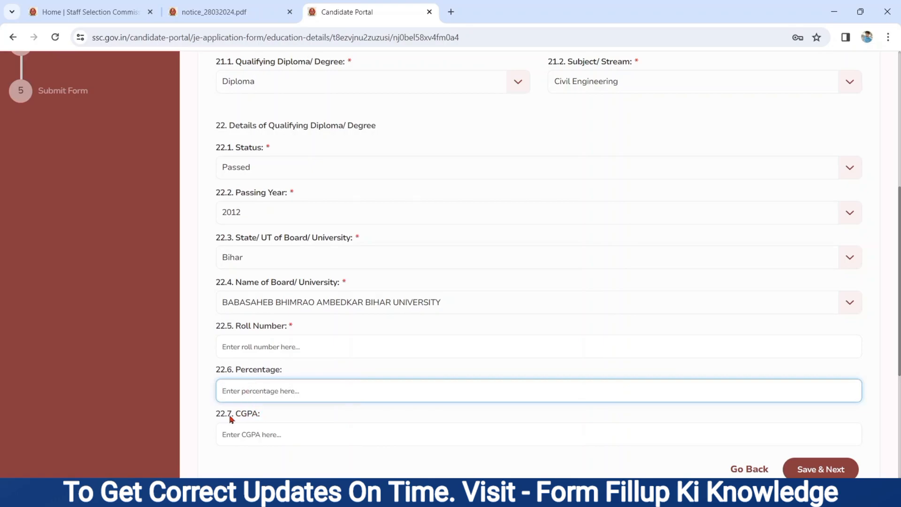
pyautogui.moveTo(215, 417); pyautogui.dragTo(259, 417)
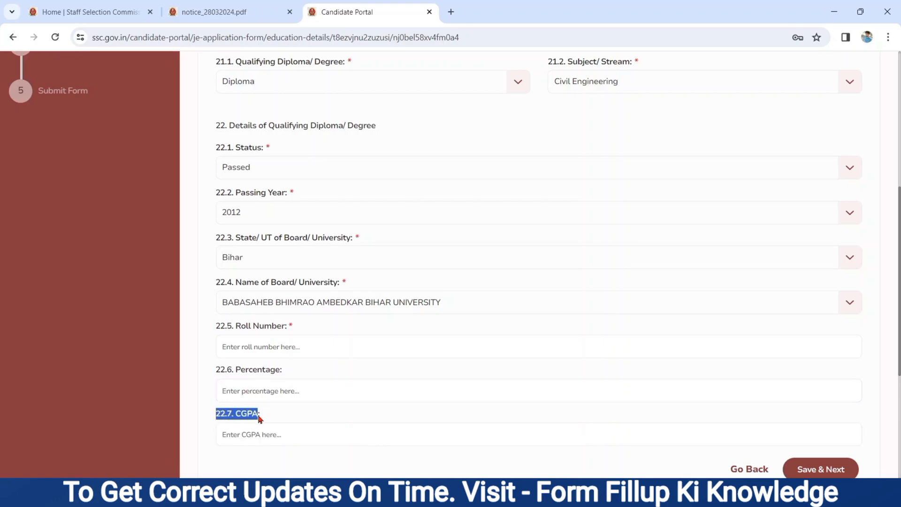
pyautogui.click(244, 434)
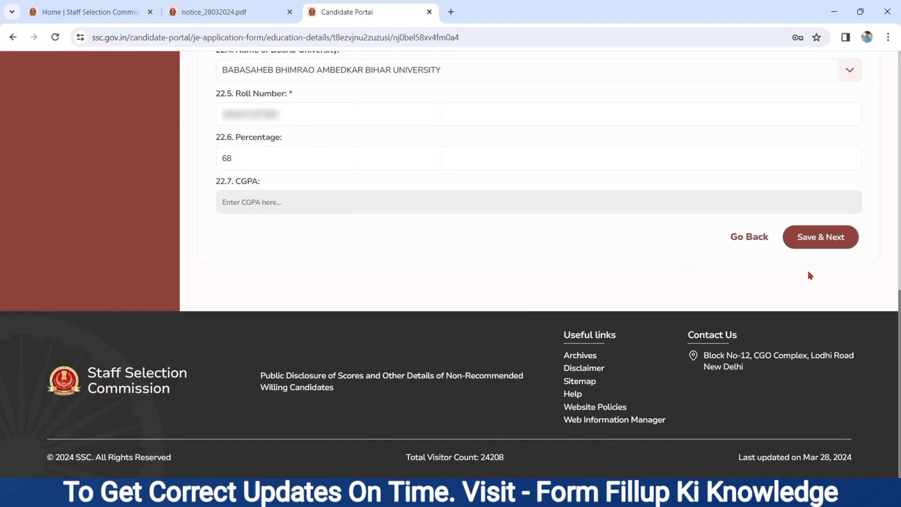
pyautogui.click(818, 240)
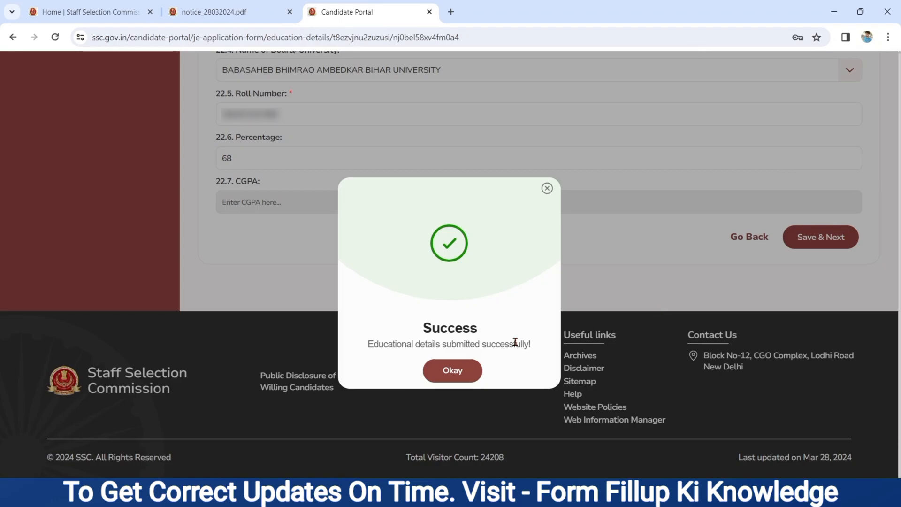
# - Answer No to the ex-serviceman question on Additional Information-I
pyautogui.click(454, 372)
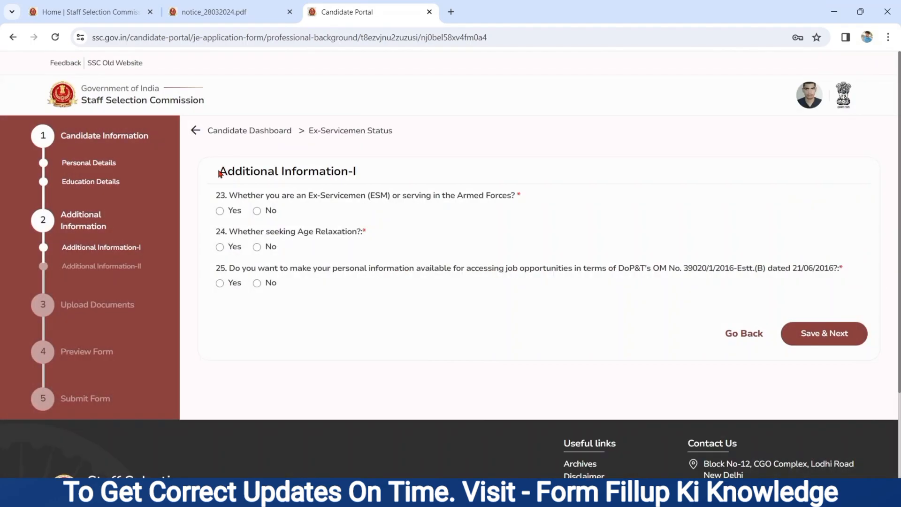
pyautogui.moveTo(220, 172); pyautogui.dragTo(361, 179)
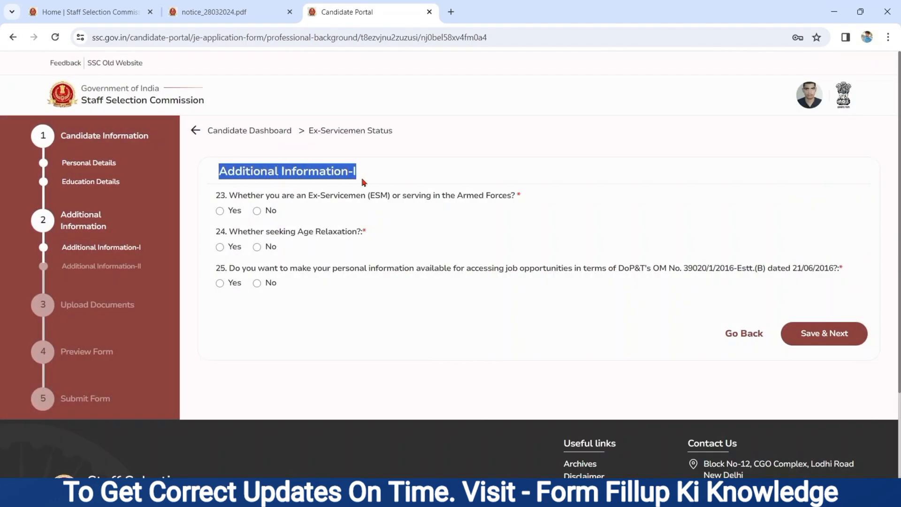
pyautogui.moveTo(230, 195); pyautogui.dragTo(525, 203)
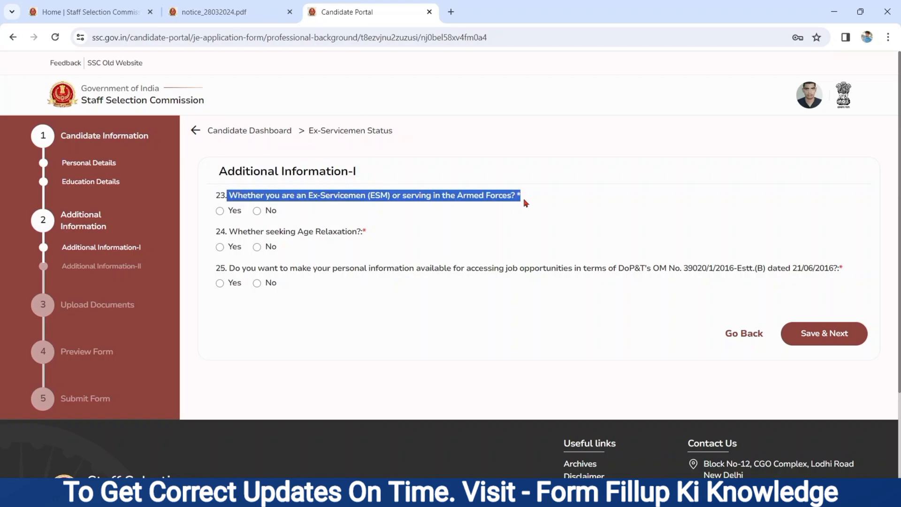
pyautogui.click(220, 211)
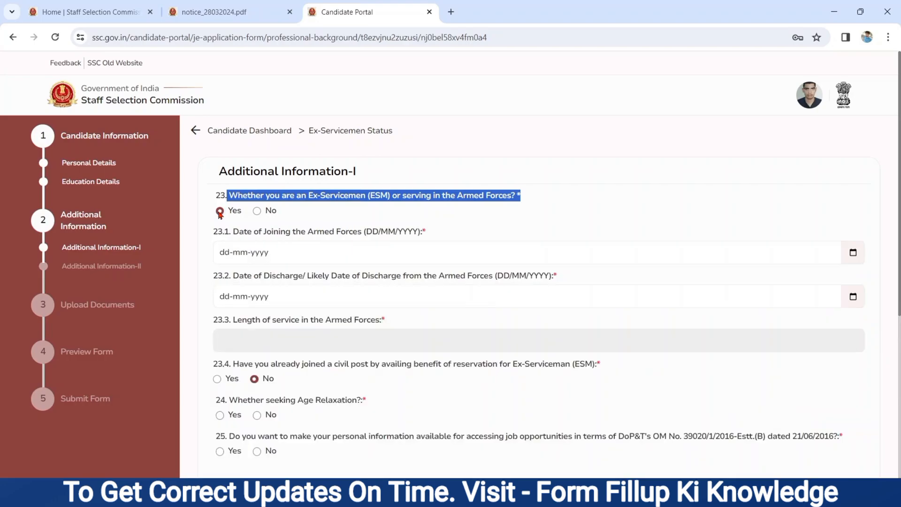
pyautogui.click(241, 254)
pyautogui.click(242, 293)
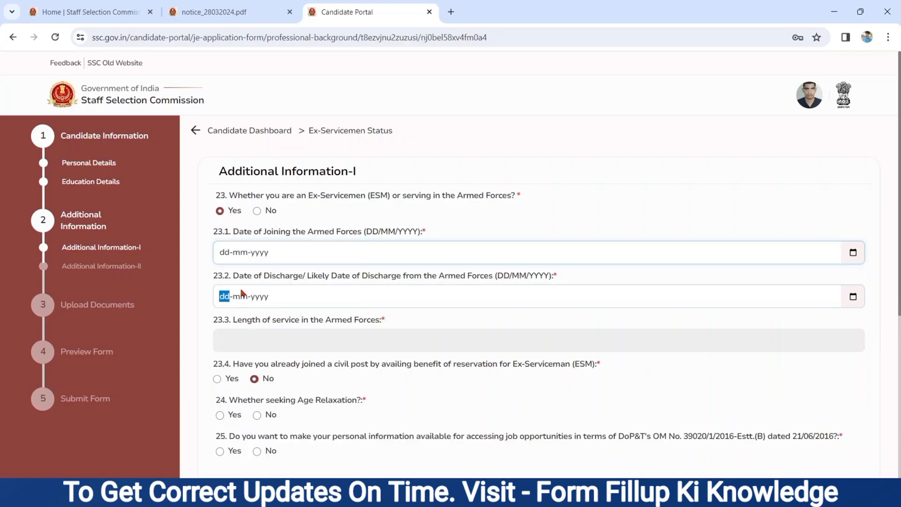
pyautogui.click(252, 342)
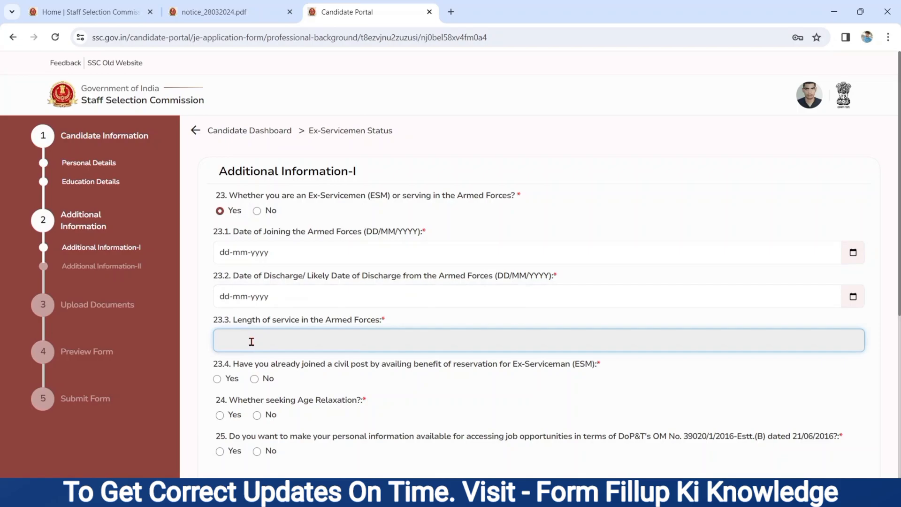
pyautogui.click(257, 211)
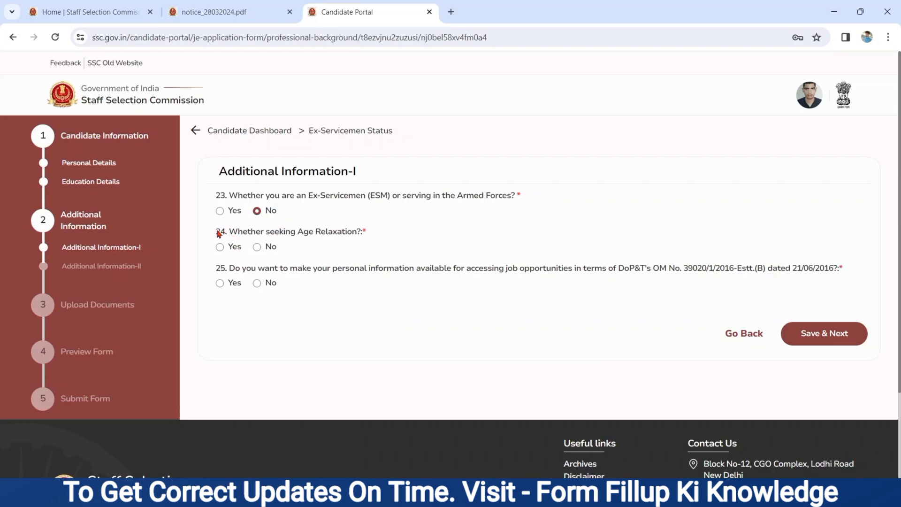
# - Answer No to the age relaxation question
pyautogui.moveTo(218, 233); pyautogui.dragTo(359, 238)
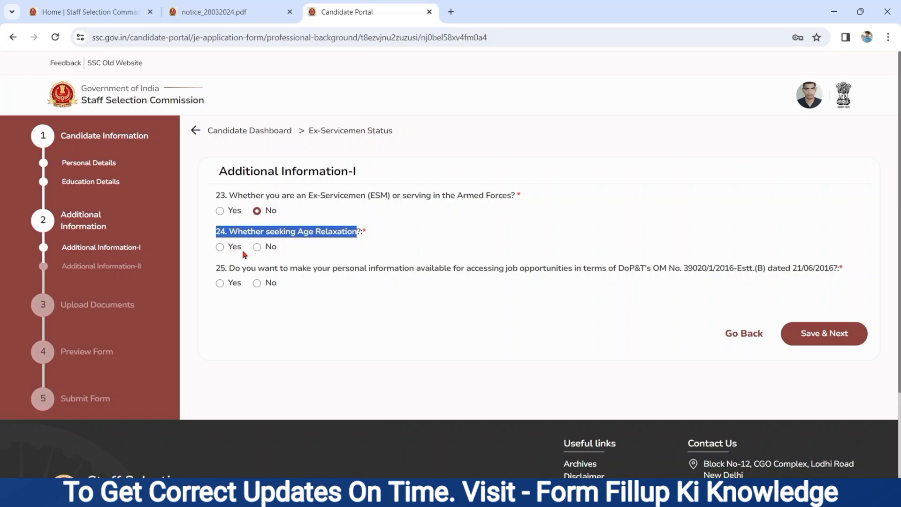
pyautogui.click(220, 247)
pyautogui.click(246, 291)
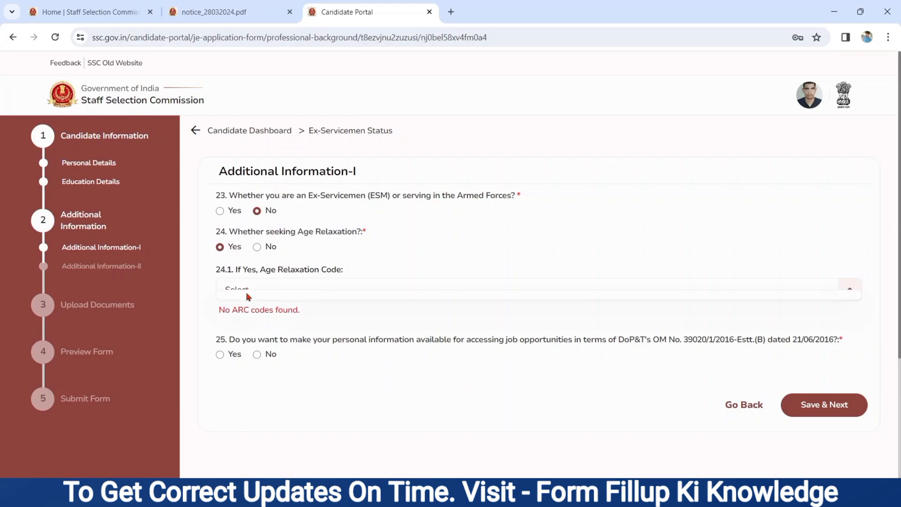
pyautogui.click(257, 248)
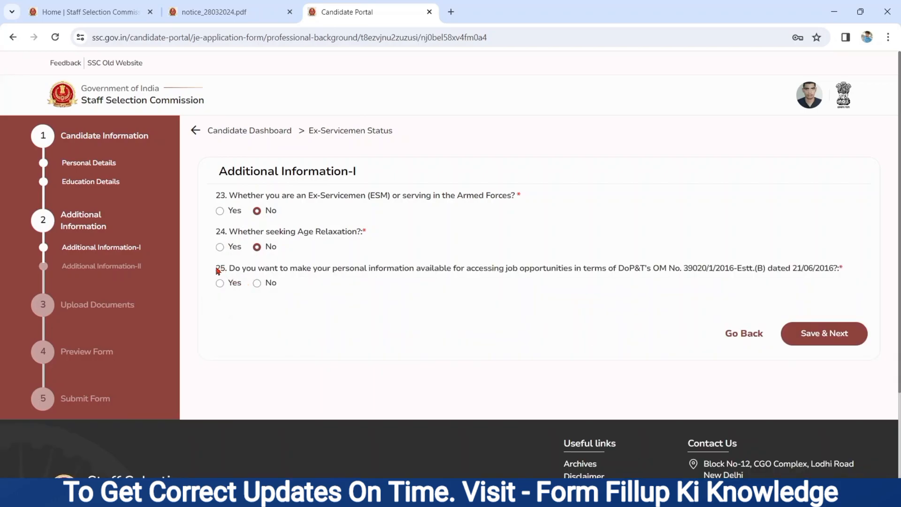
# - Answer No to question 25 on job-information sharing and save the page
pyautogui.moveTo(215, 268); pyautogui.dragTo(692, 272)
pyautogui.click(743, 260)
pyautogui.tripleClick(812, 268)
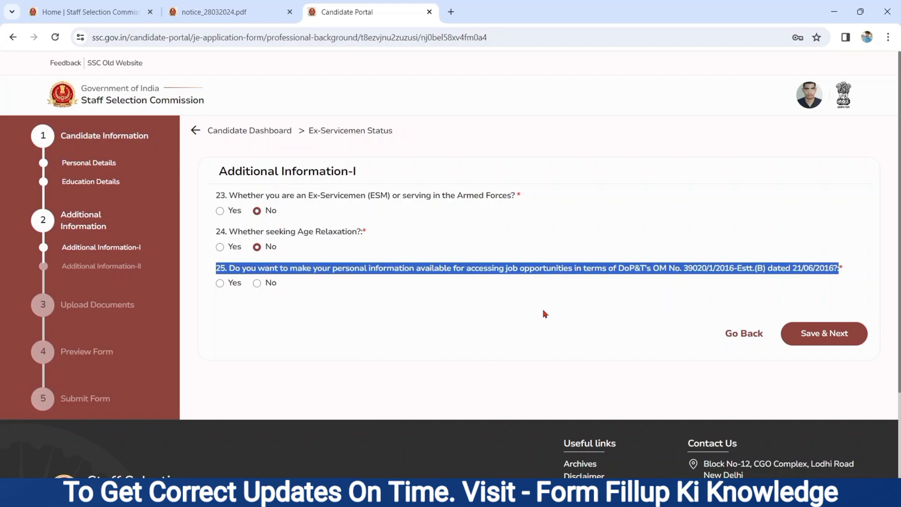
pyautogui.click(220, 284)
pyautogui.click(257, 284)
pyautogui.click(641, 342)
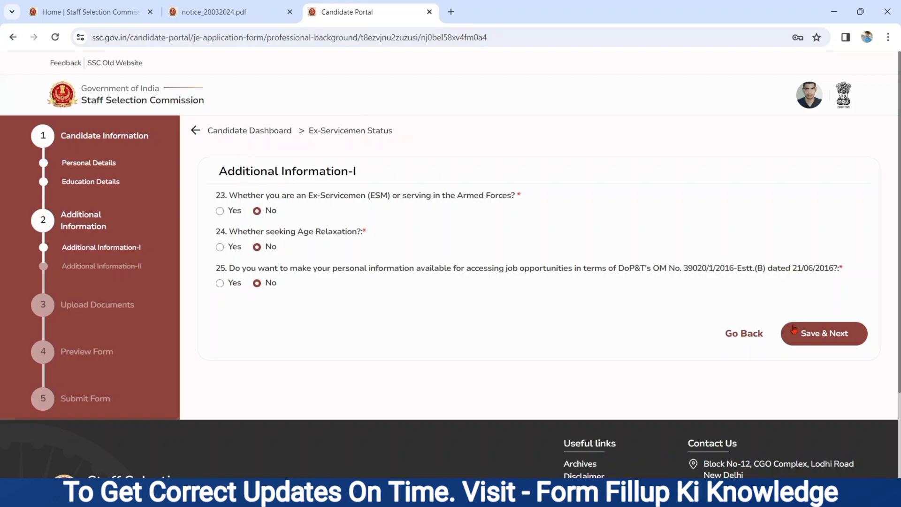
pyautogui.click(815, 334)
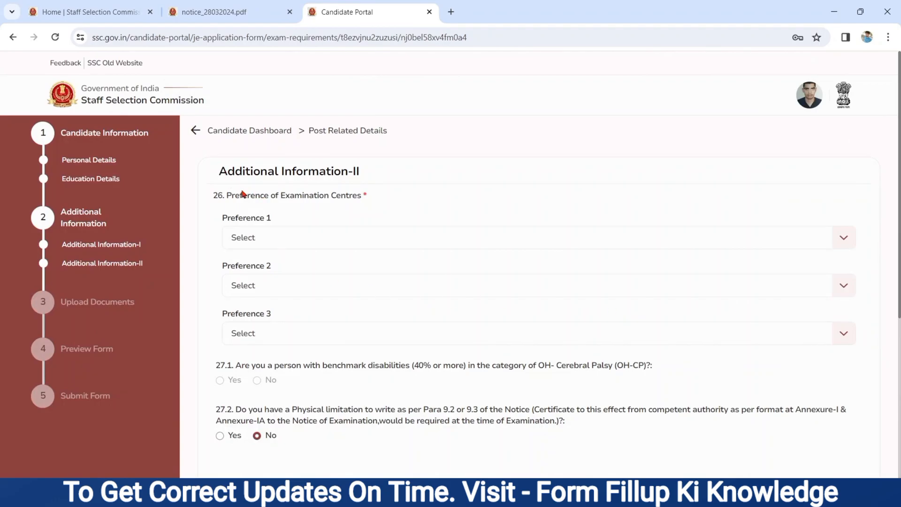
# - Review the three exam centre preference fields and choose the first-preference centre
pyautogui.moveTo(219, 174); pyautogui.dragTo(357, 177)
pyautogui.moveTo(215, 195); pyautogui.dragTo(395, 198)
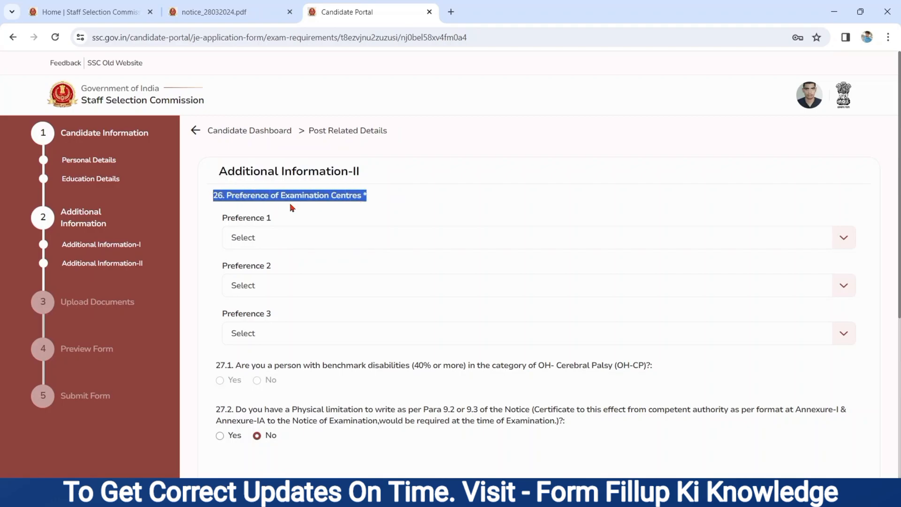
pyautogui.moveTo(223, 219); pyautogui.dragTo(280, 217)
pyautogui.moveTo(221, 266); pyautogui.dragTo(277, 274)
pyautogui.moveTo(222, 315); pyautogui.dragTo(284, 321)
pyautogui.click(277, 238)
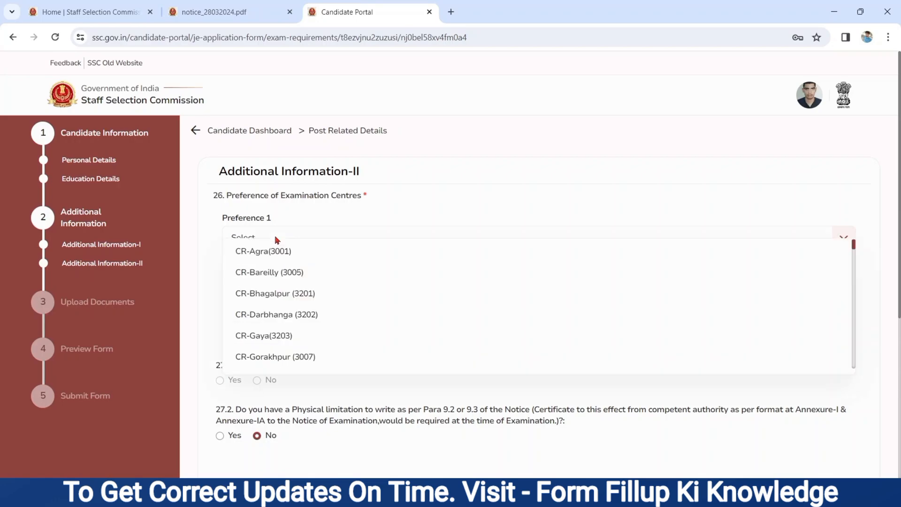
pyautogui.click(266, 291)
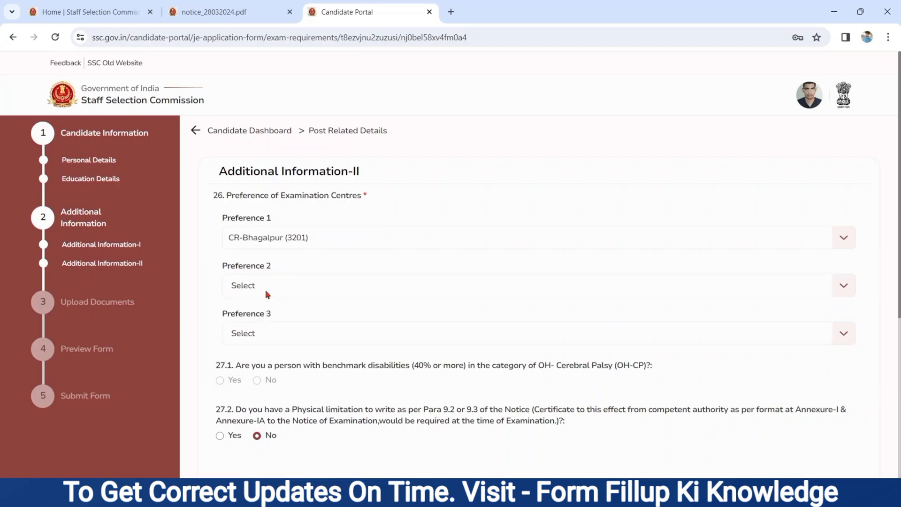
pyautogui.scroll(-4, 201, 333)
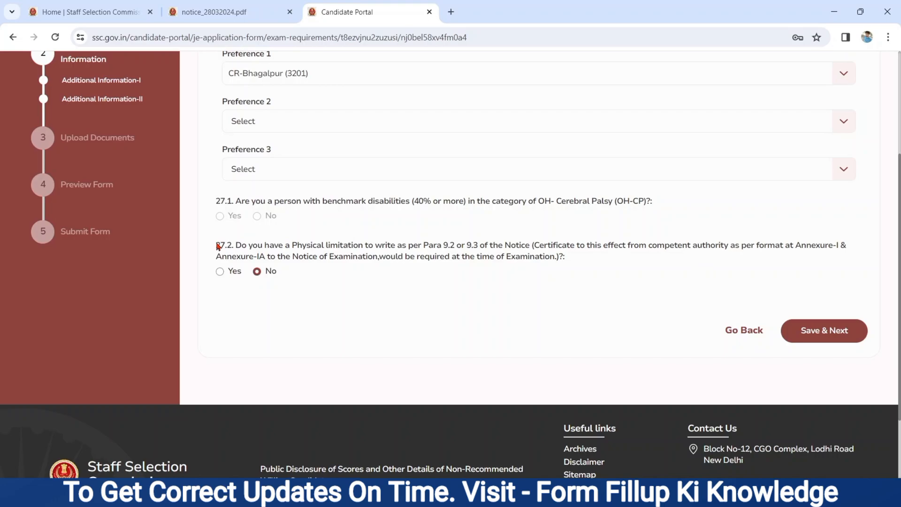
# - Keep the physical limitation answer 27.2 at No and save Additional Information-II
pyautogui.moveTo(217, 246); pyautogui.dragTo(720, 257)
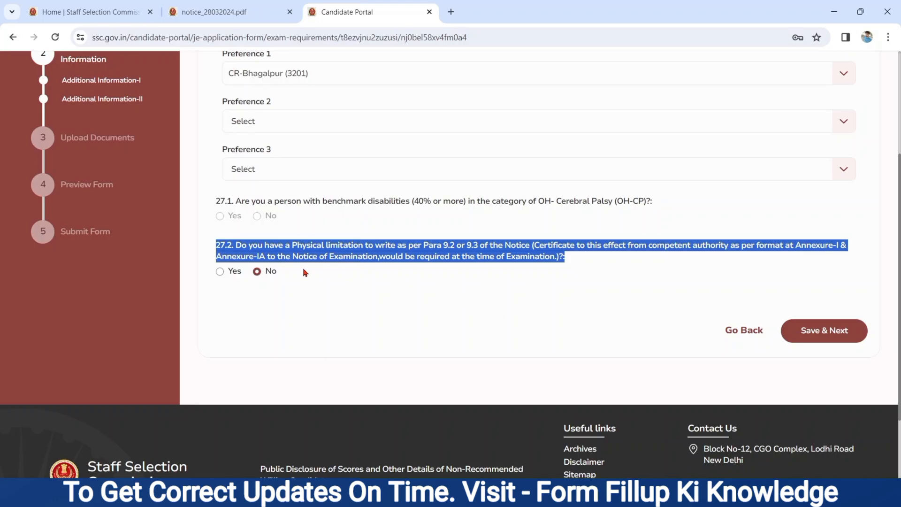
pyautogui.click(219, 272)
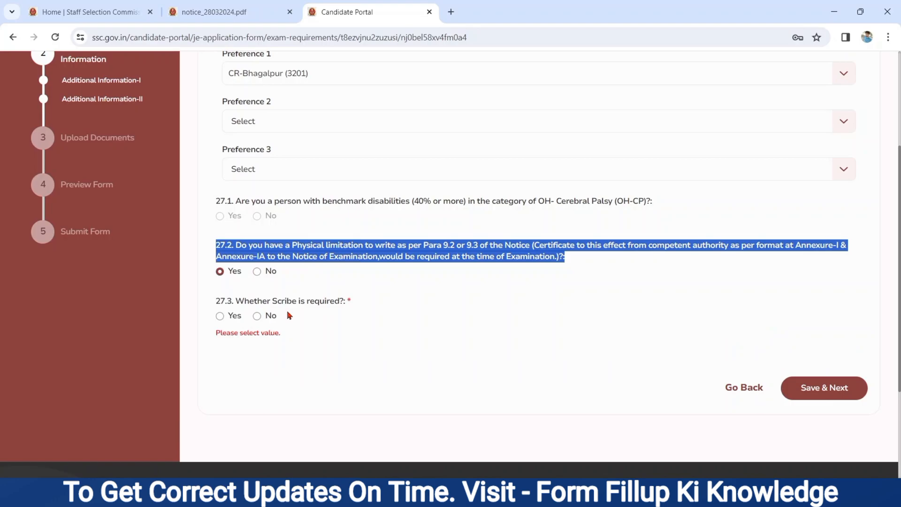
pyautogui.click(257, 272)
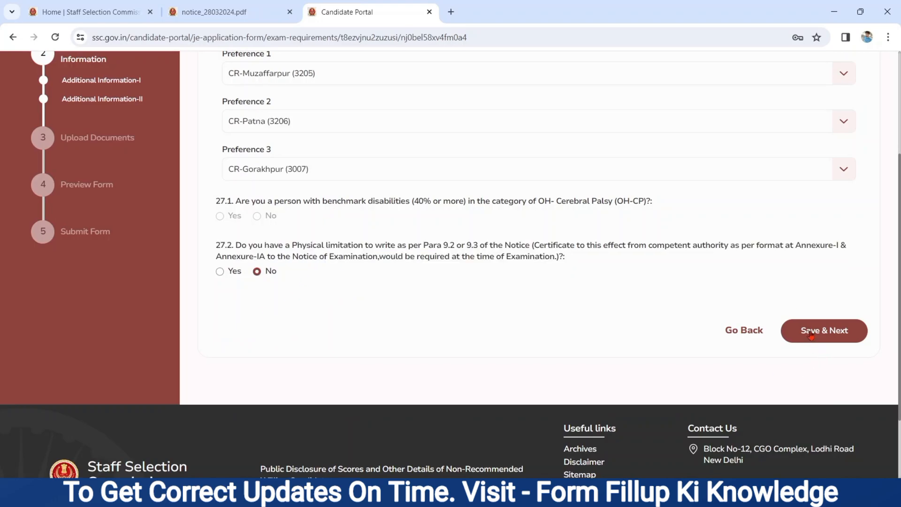
pyautogui.click(811, 334)
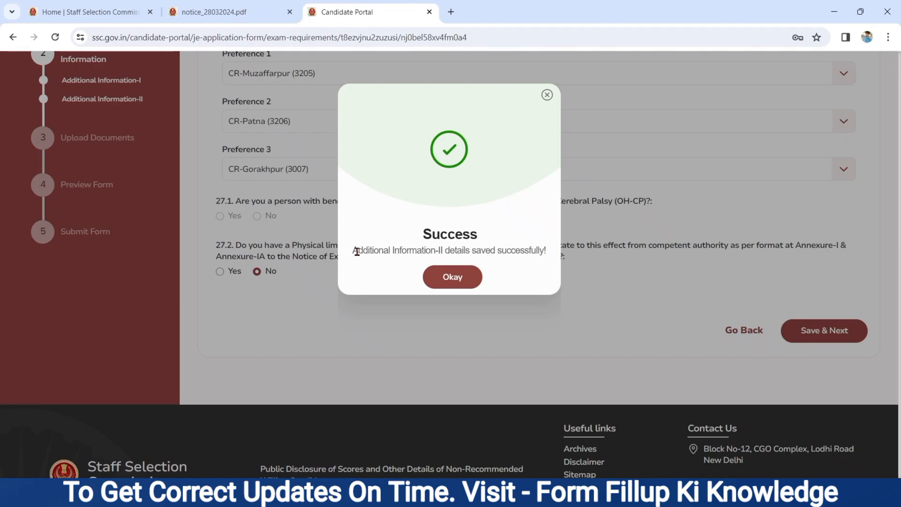
pyautogui.click(454, 279)
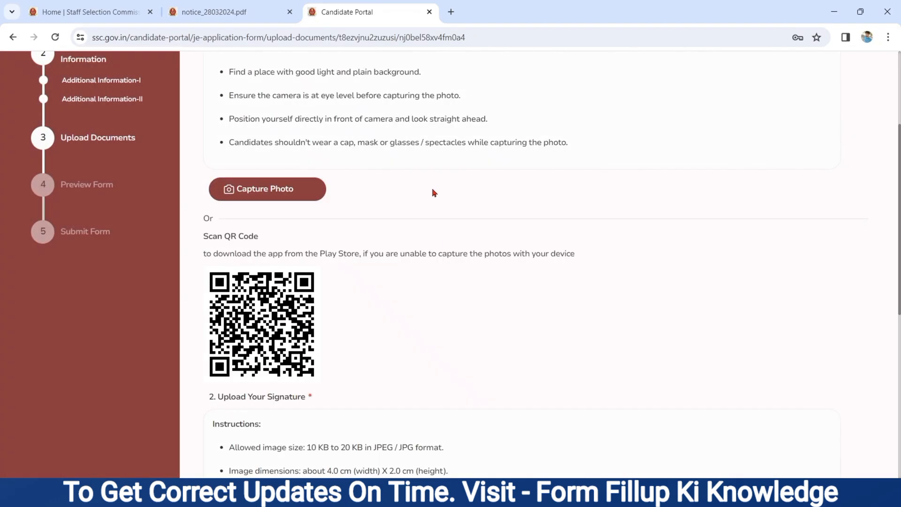
# - Capture the candidate's photo with the webcam and keep it
pyautogui.scroll(3, 438, 187)
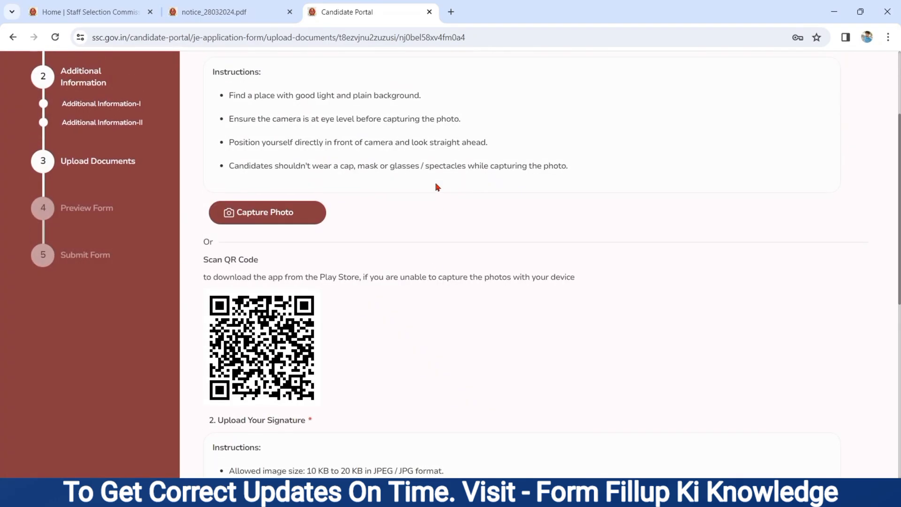
pyautogui.scroll(-10, 437, 187)
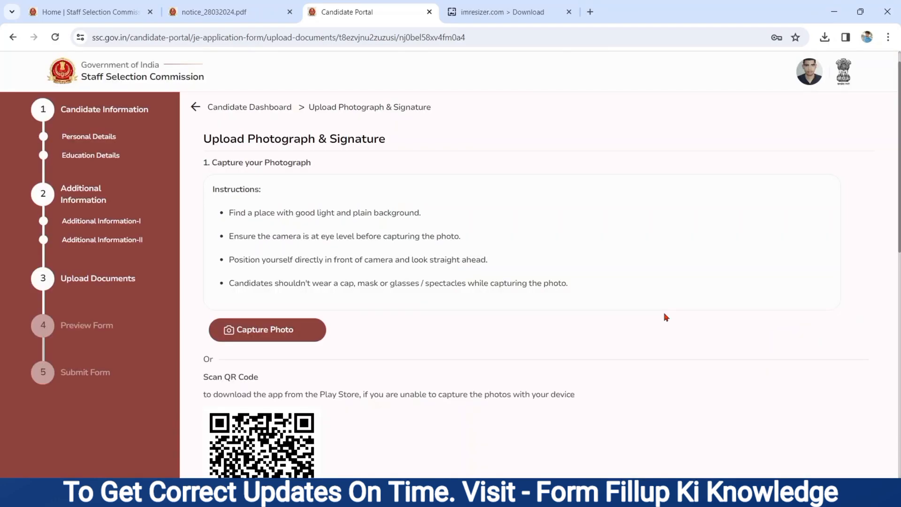
pyautogui.click(279, 328)
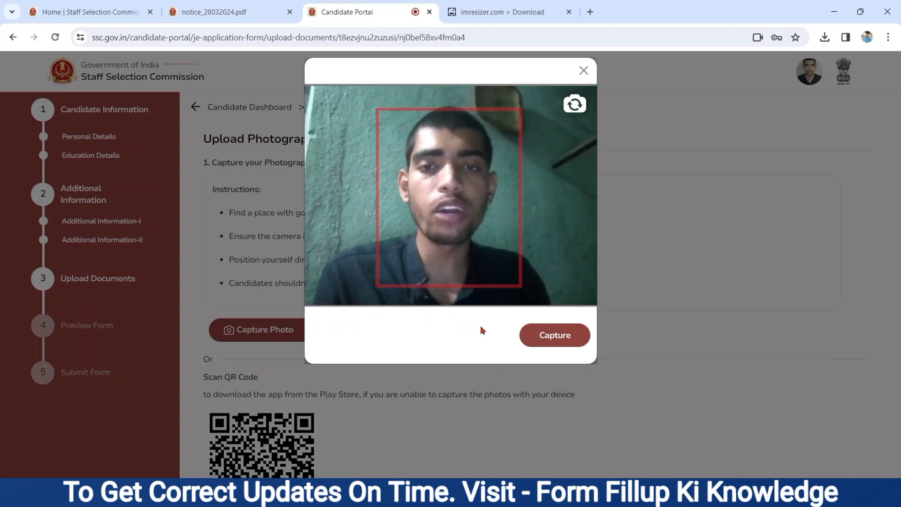
pyautogui.click(533, 335)
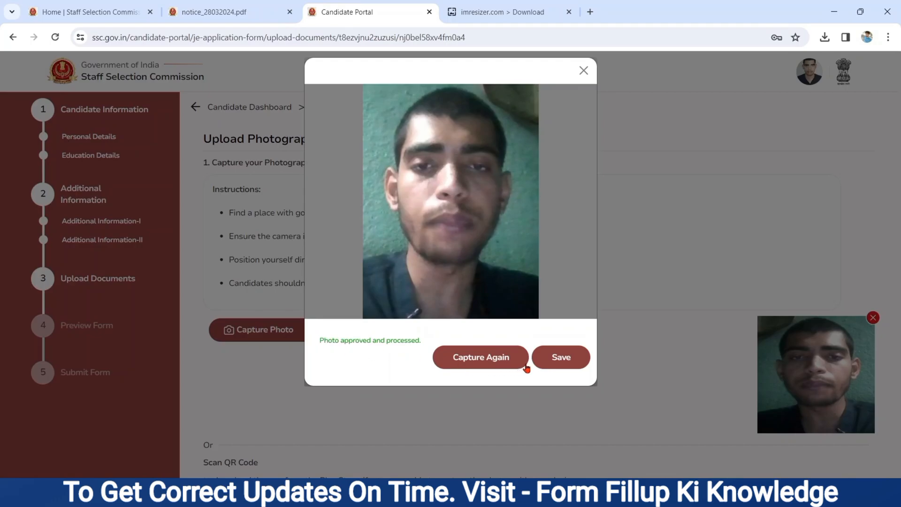
pyautogui.click(554, 362)
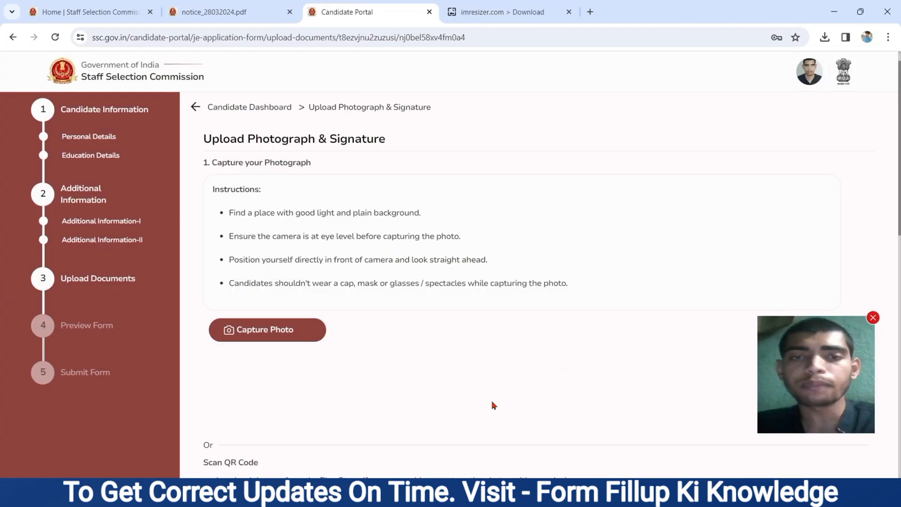
# - Upload the resized imresizer signature image and save photo and signature
pyautogui.scroll(-9, 497, 399)
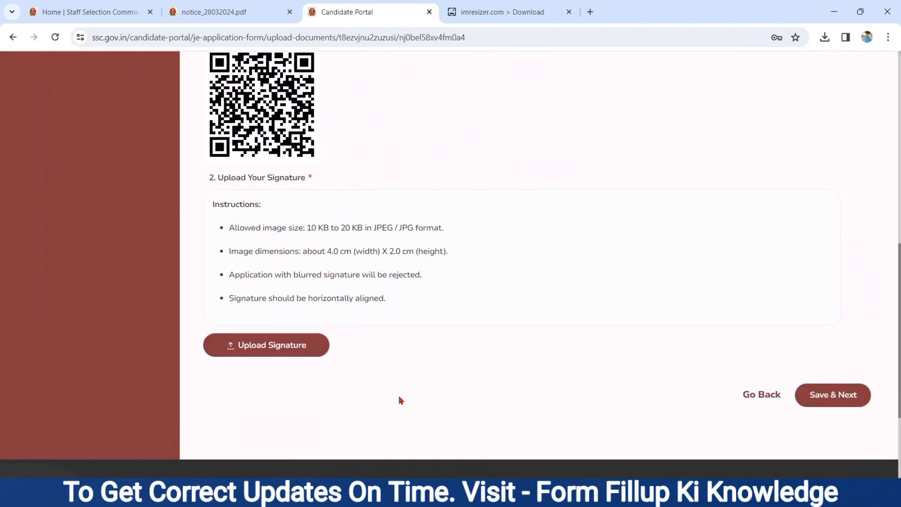
pyautogui.click(263, 346)
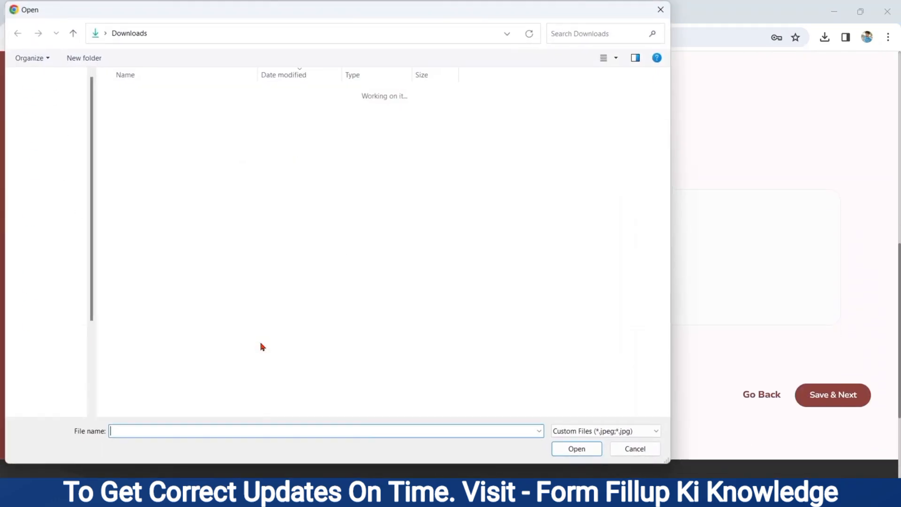
pyautogui.doubleClick(168, 107)
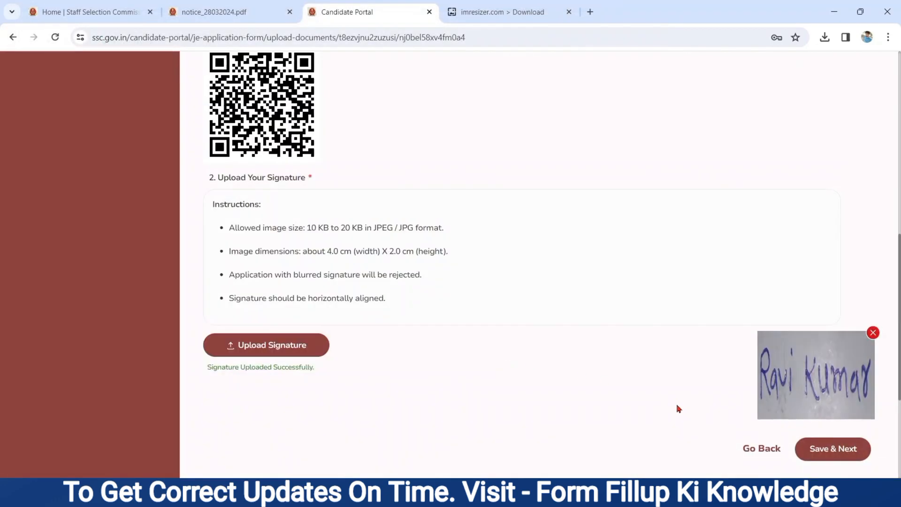
pyautogui.click(829, 453)
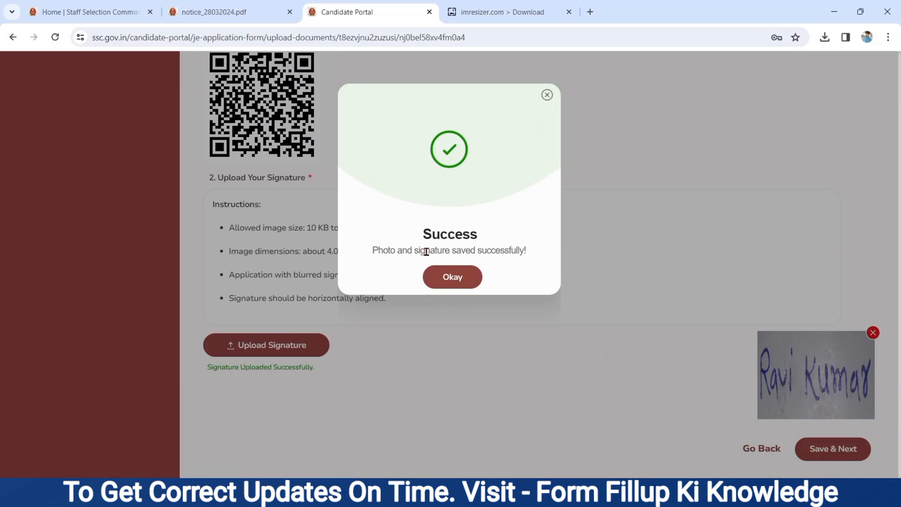
# - Acknowledge the save, look over the Preview Form, and continue with Save & Next
pyautogui.click(452, 285)
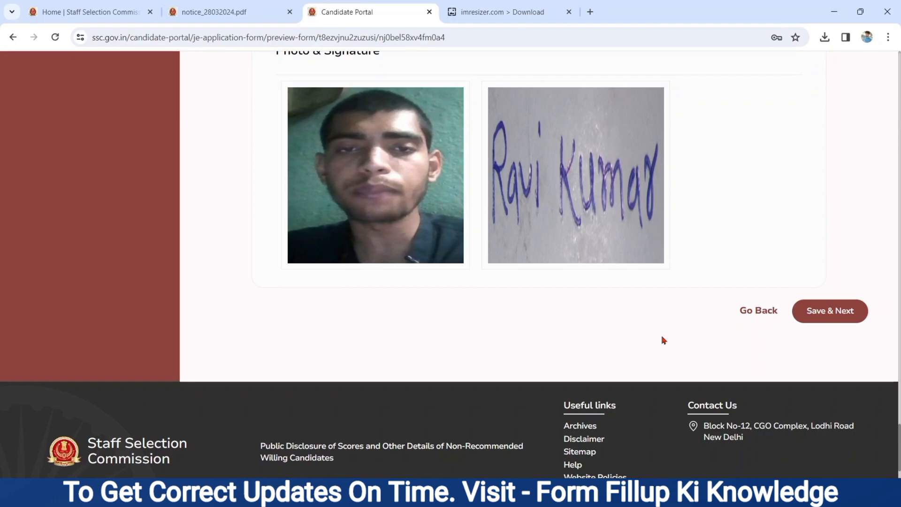
pyautogui.click(829, 312)
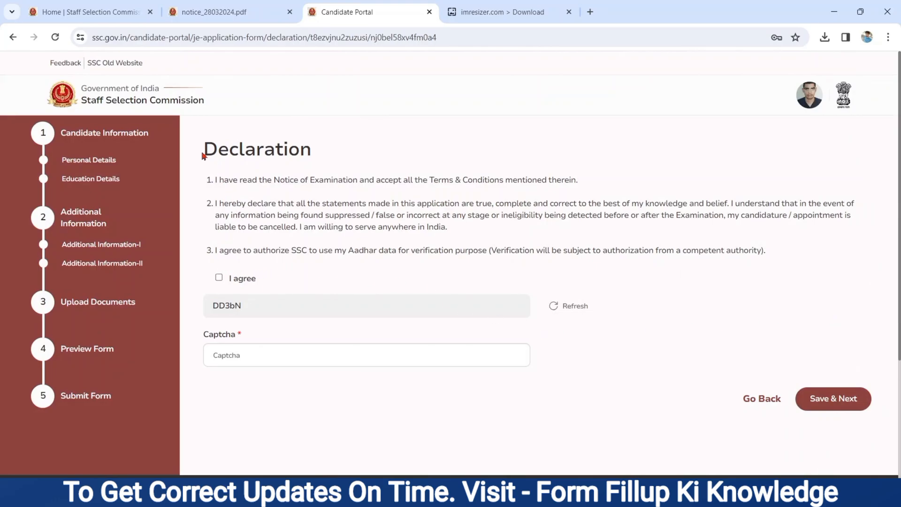
# - Accept the declaration, enter the captcha, and submit the SSC JE 2024 application
pyautogui.moveTo(202, 156); pyautogui.dragTo(331, 180)
pyautogui.click(219, 280)
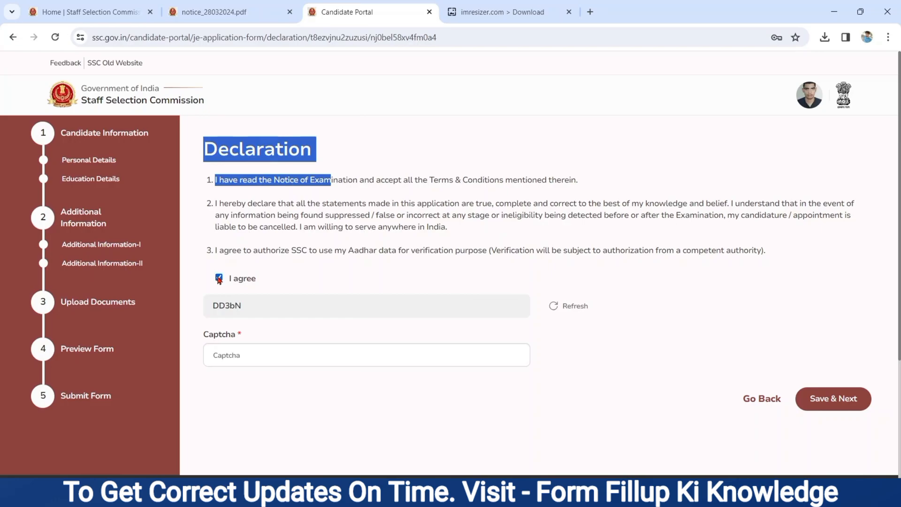
pyautogui.click(224, 355)
pyautogui.write('DD3bN')
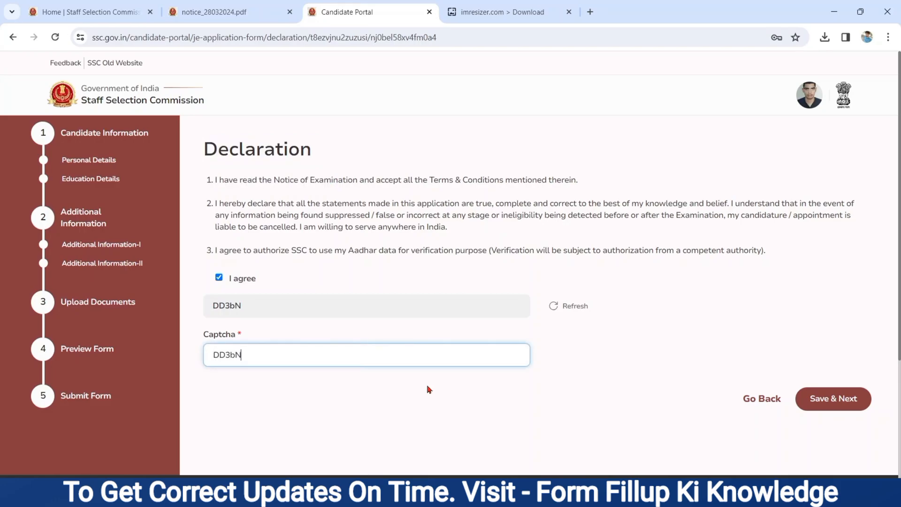
pyautogui.click(827, 402)
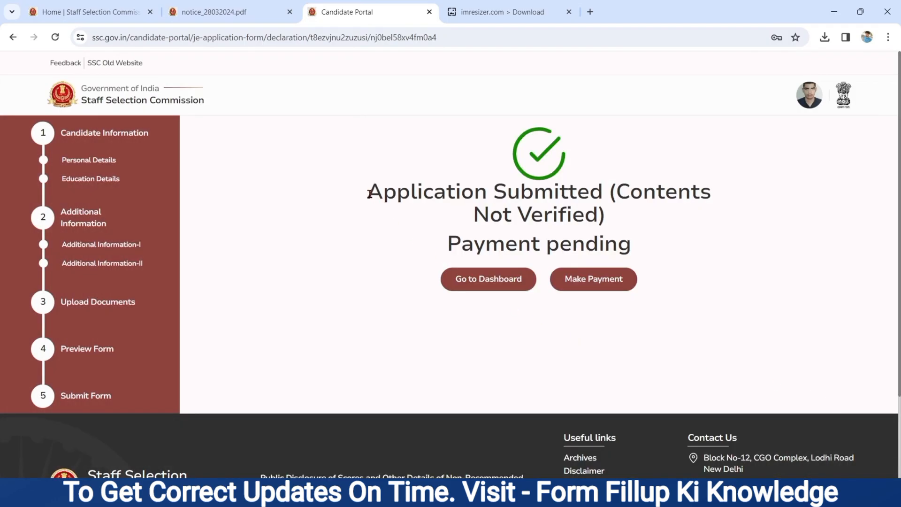
# - From the submission confirmation, proceed to pay the Rs 100 fee online via SBI ePay Lite
pyautogui.moveTo(370, 192); pyautogui.dragTo(656, 266)
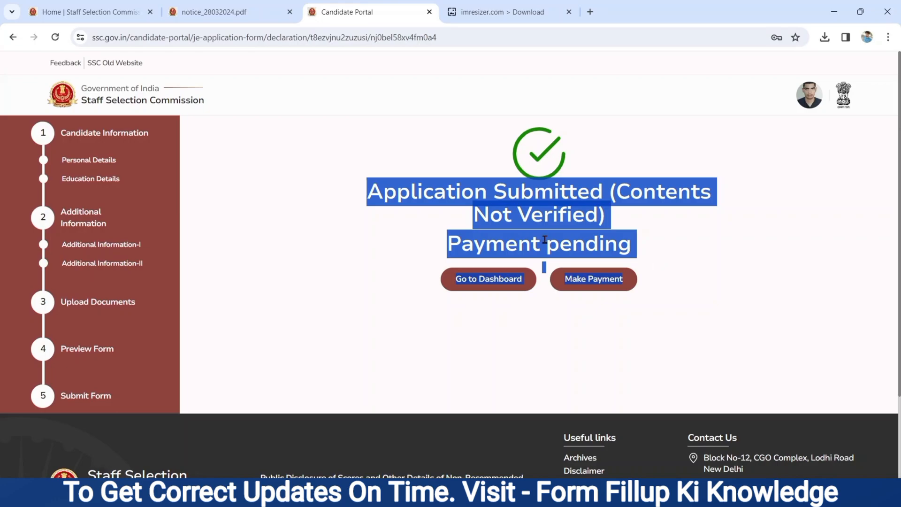
pyautogui.click(404, 250)
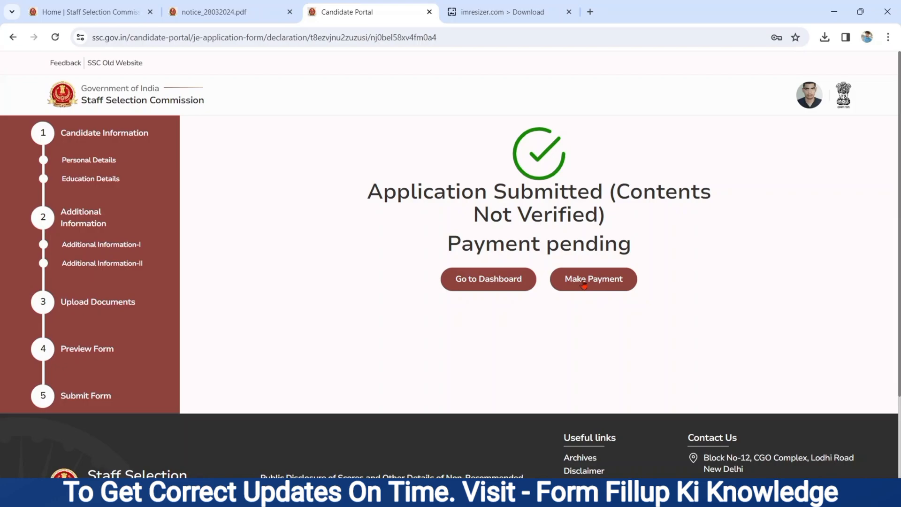
pyautogui.click(584, 284)
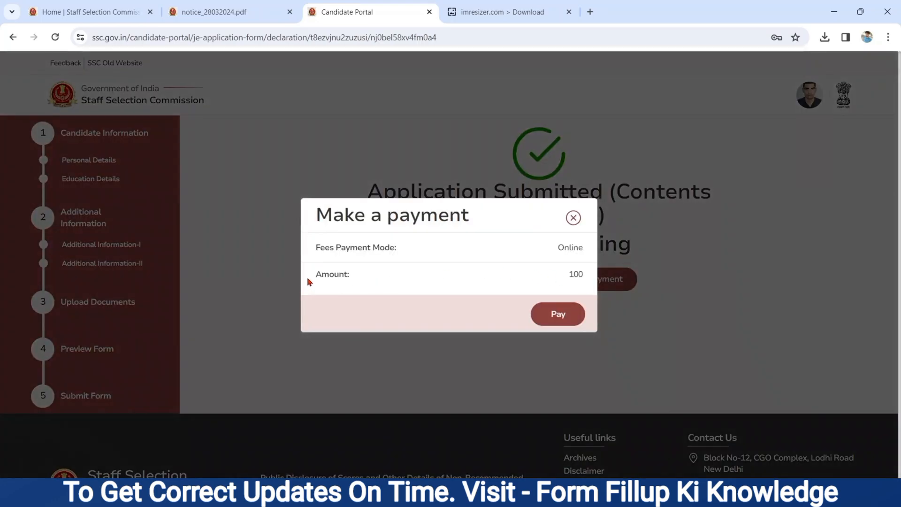
pyautogui.moveTo(316, 247); pyautogui.dragTo(592, 277)
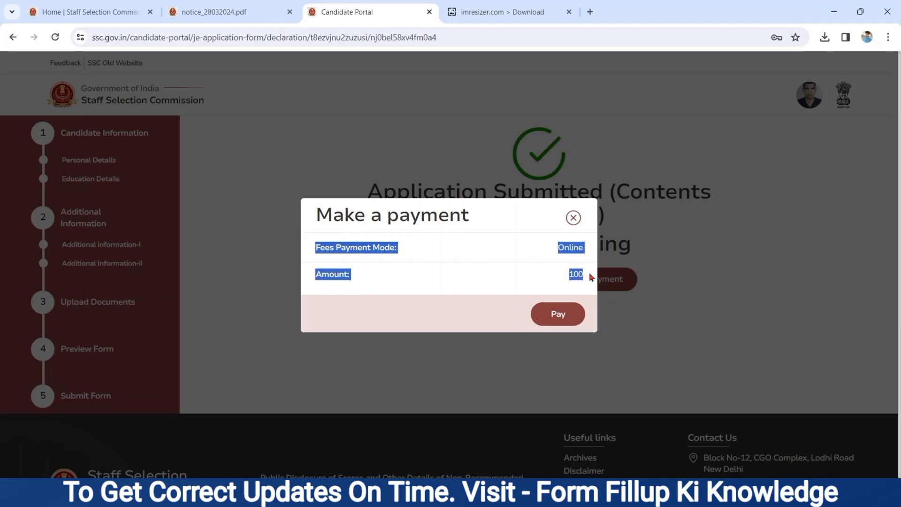
pyautogui.click(558, 314)
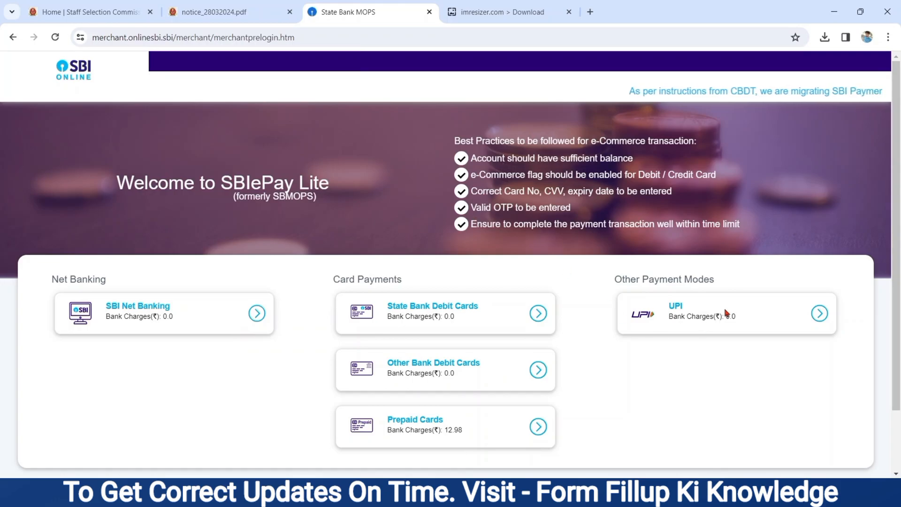
# - Choose UPI with the QR code option to generate a Rs 100 payment QR code
pyautogui.click(706, 316)
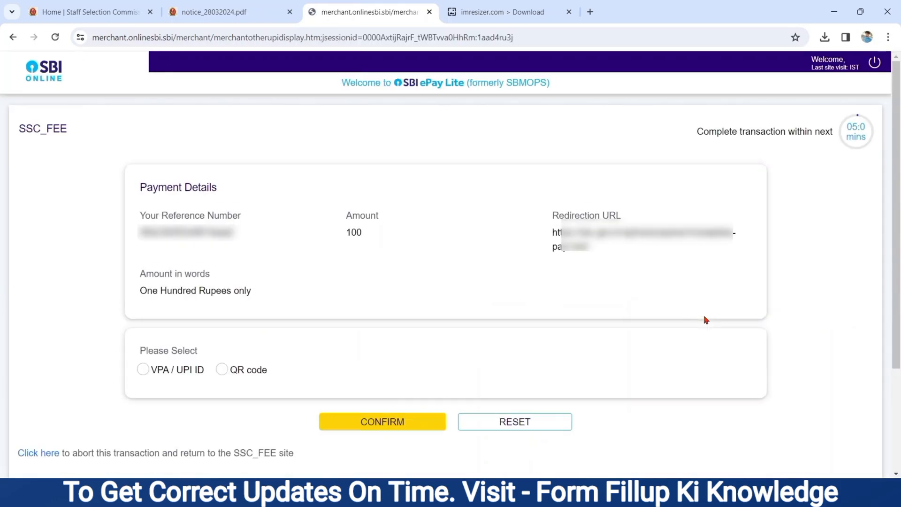
pyautogui.click(222, 369)
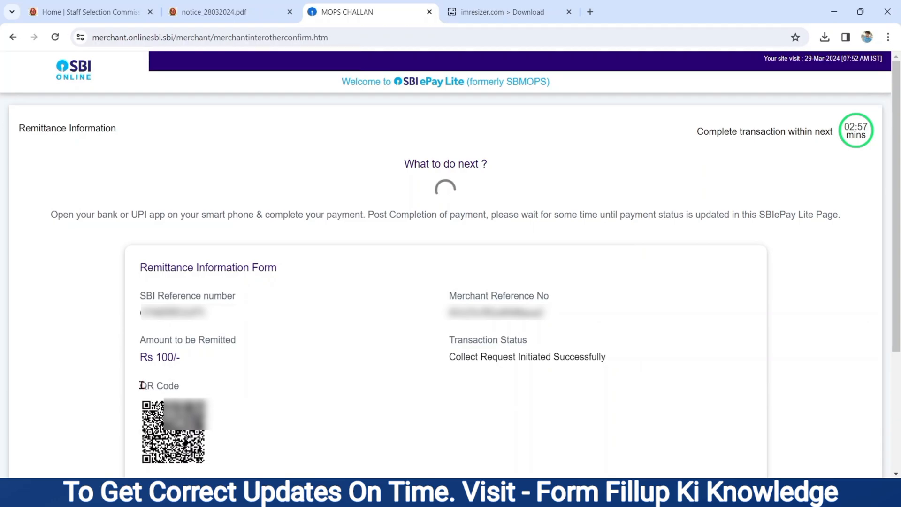
pyautogui.moveTo(141, 386); pyautogui.dragTo(227, 385)
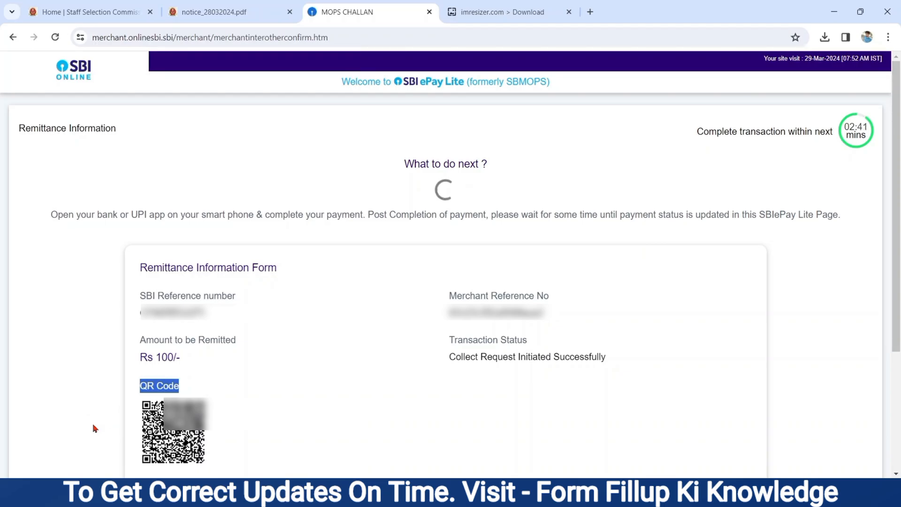
pyautogui.scroll(-2, 95, 428)
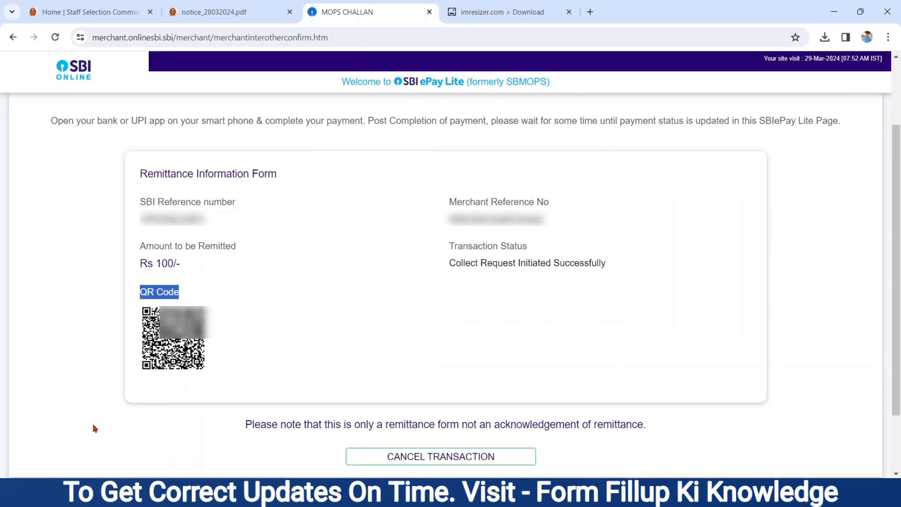